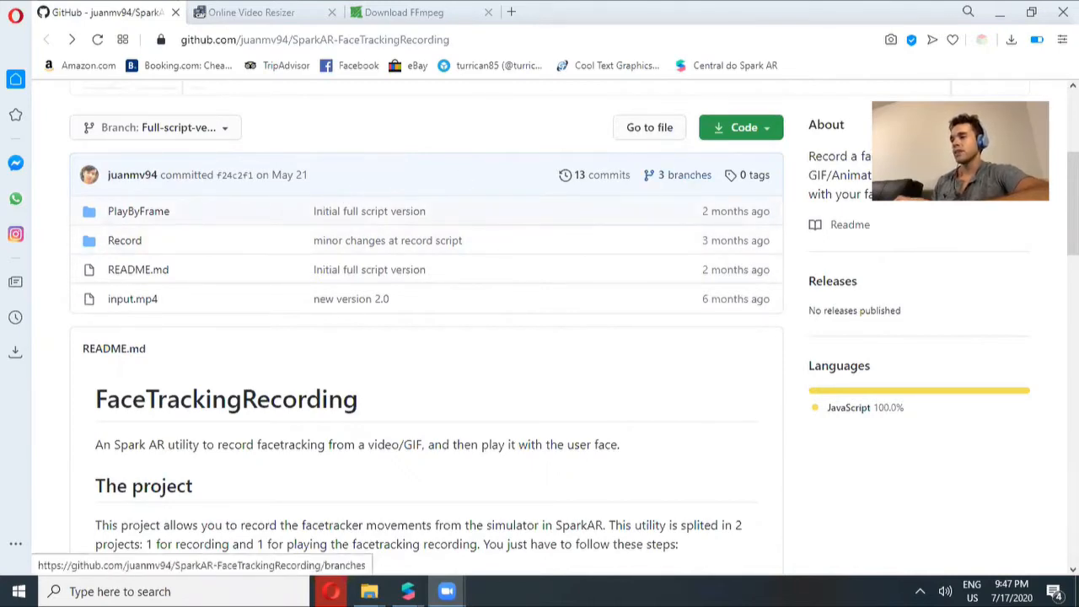
# Read through the FaceTrackingRecording README's project description and frame-generation instructions
pyautogui.scroll(-4, 354, 283)
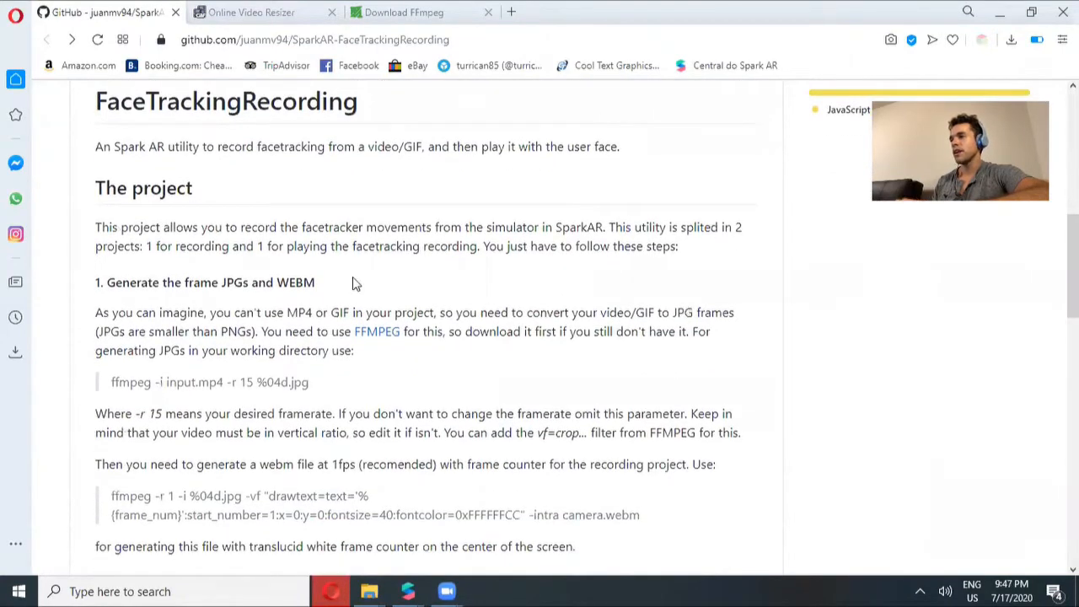
pyautogui.scroll(-1, 1074, 270)
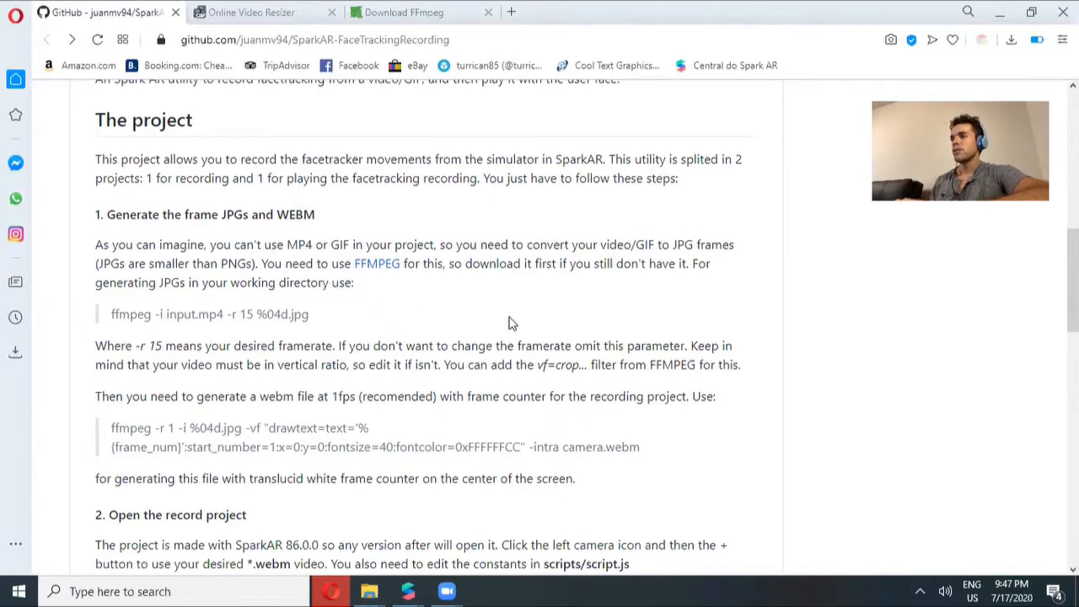
pyautogui.scroll(4, 426, 325)
pyautogui.scroll(-1, 573, 326)
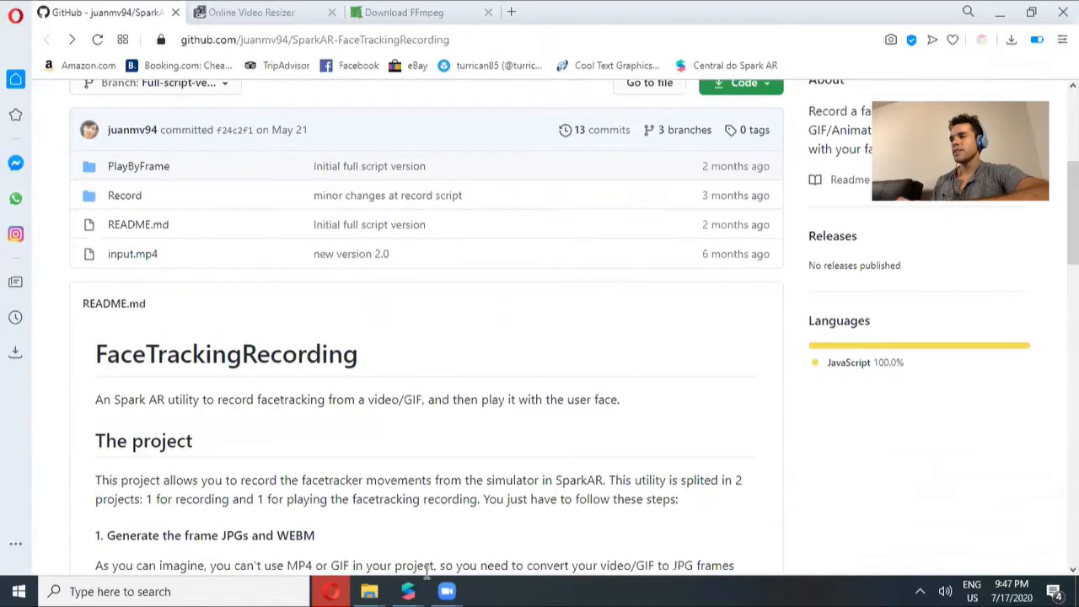
# Browse the downloaded repository's Record and PlayByFrame folders in File Explorer, then minimise the window
pyautogui.moveTo(372, 591)
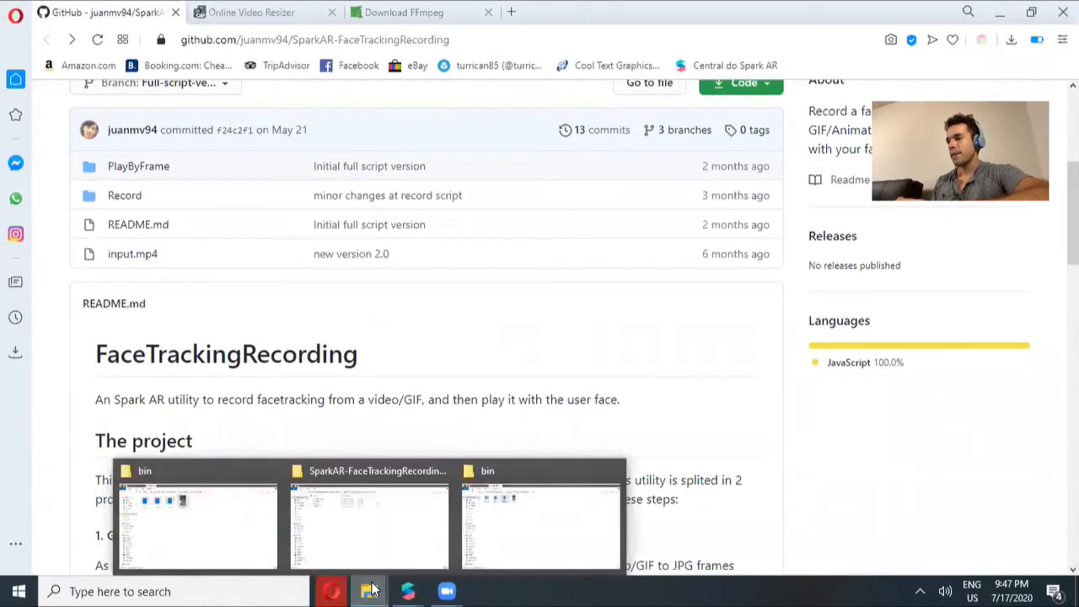
pyautogui.click(362, 540)
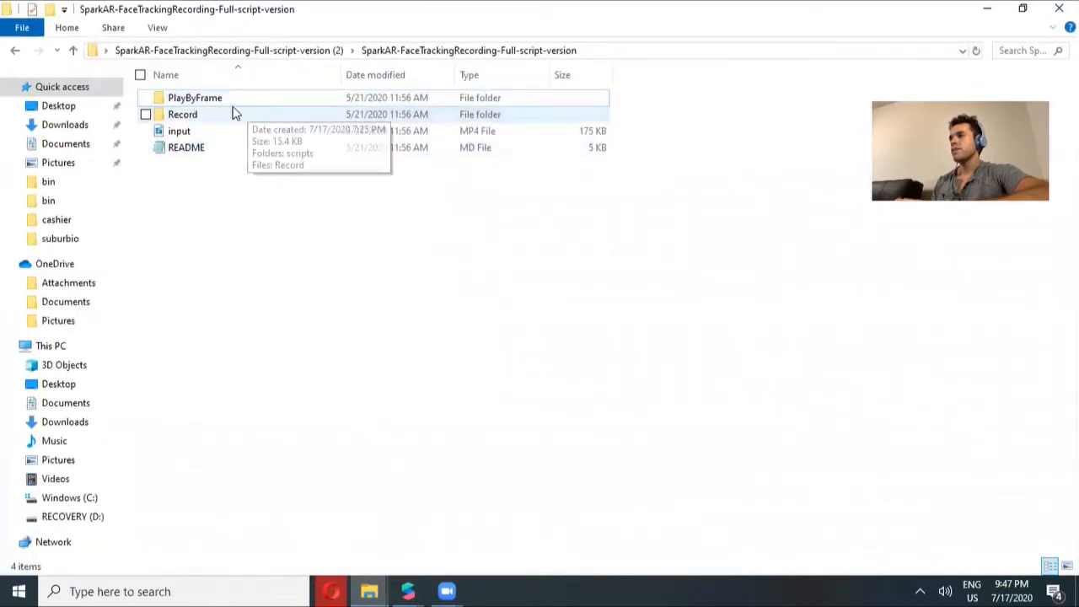
pyautogui.doubleClick(189, 123)
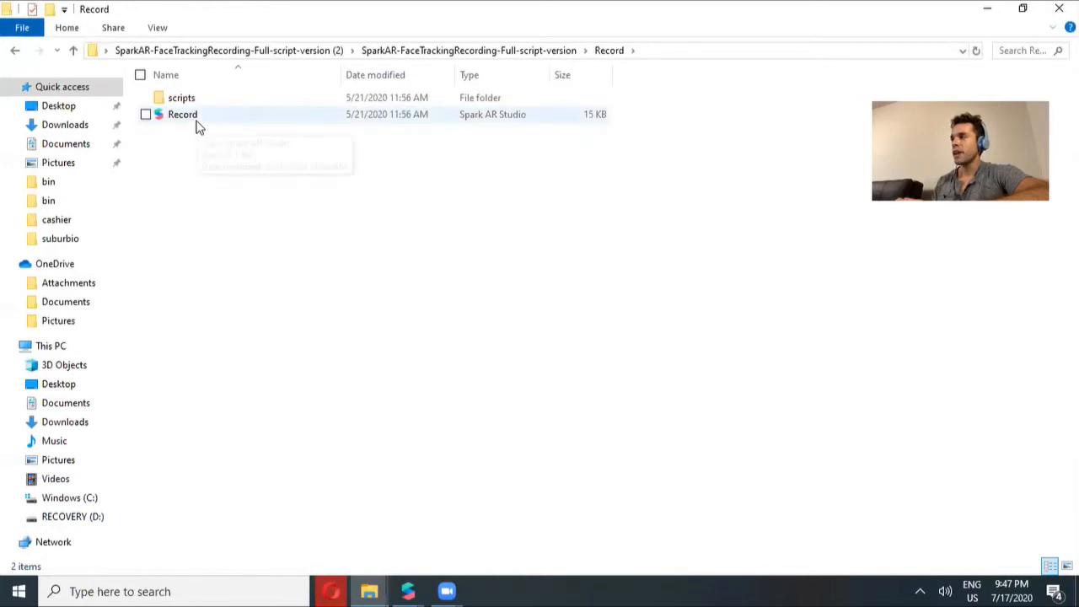
pyautogui.hotkey('alt', 'Up')
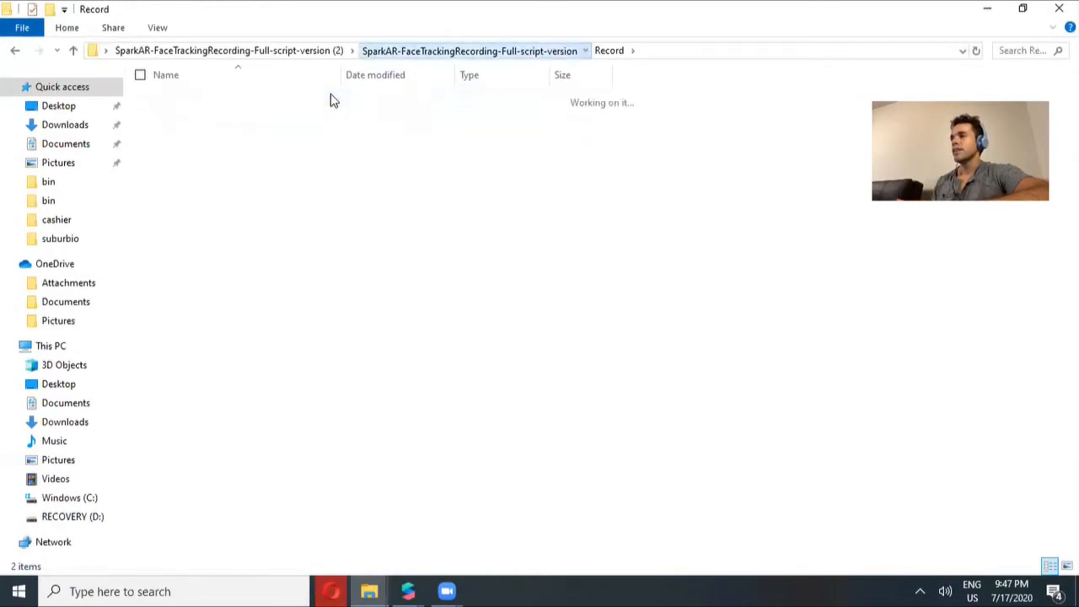
pyautogui.doubleClick(211, 98)
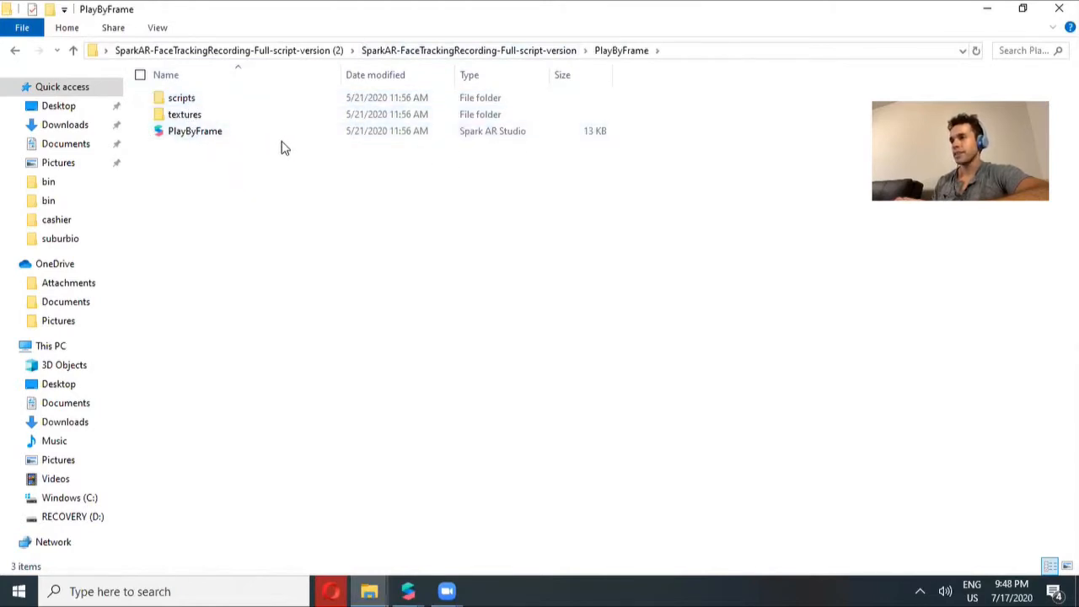
pyautogui.hotkey('alt', 'Up')
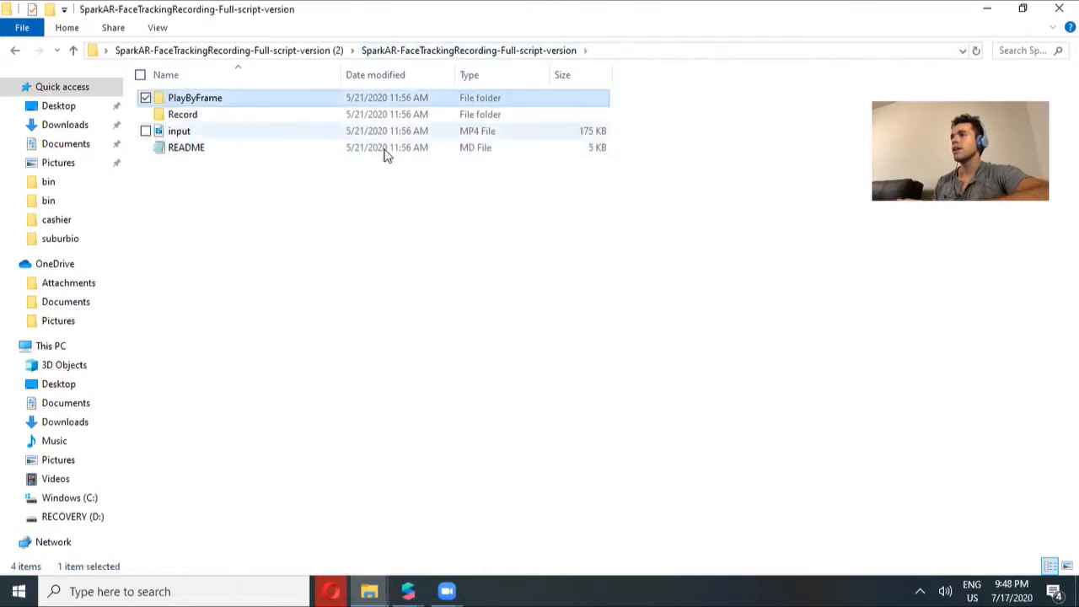
pyautogui.click(988, 9)
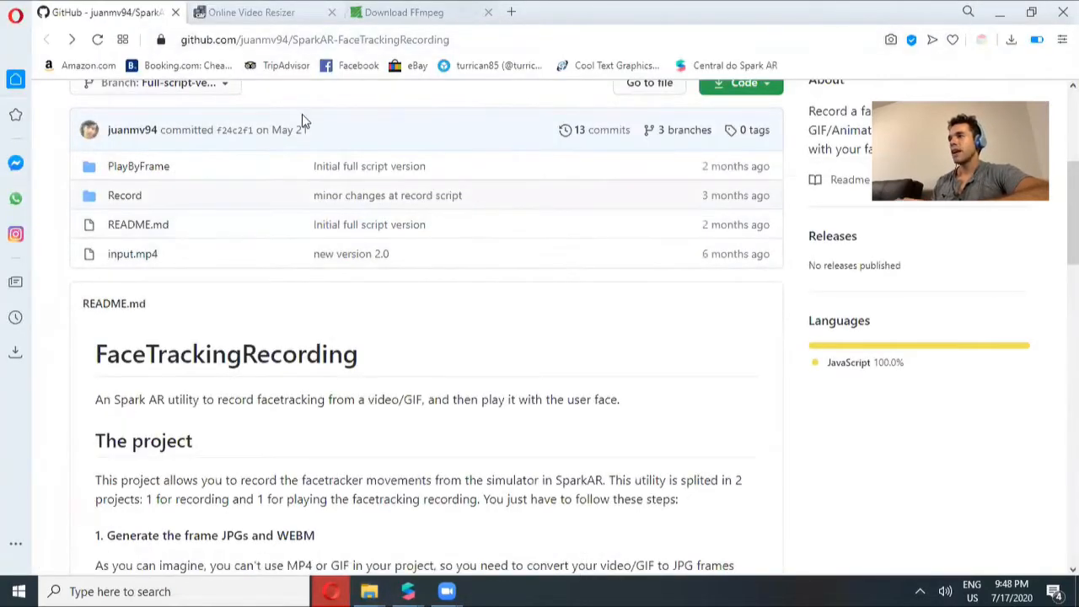
# Review the packages and executable files section of the FFmpeg download page
pyautogui.hotkey('ctrl', 'Tab')
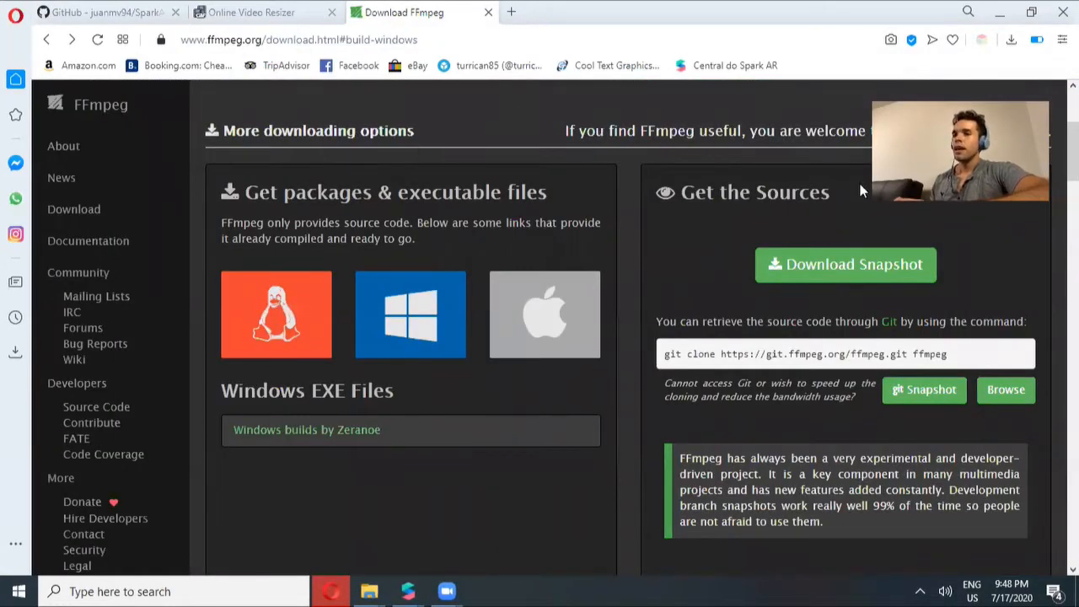
pyautogui.scroll(3, 770, 346)
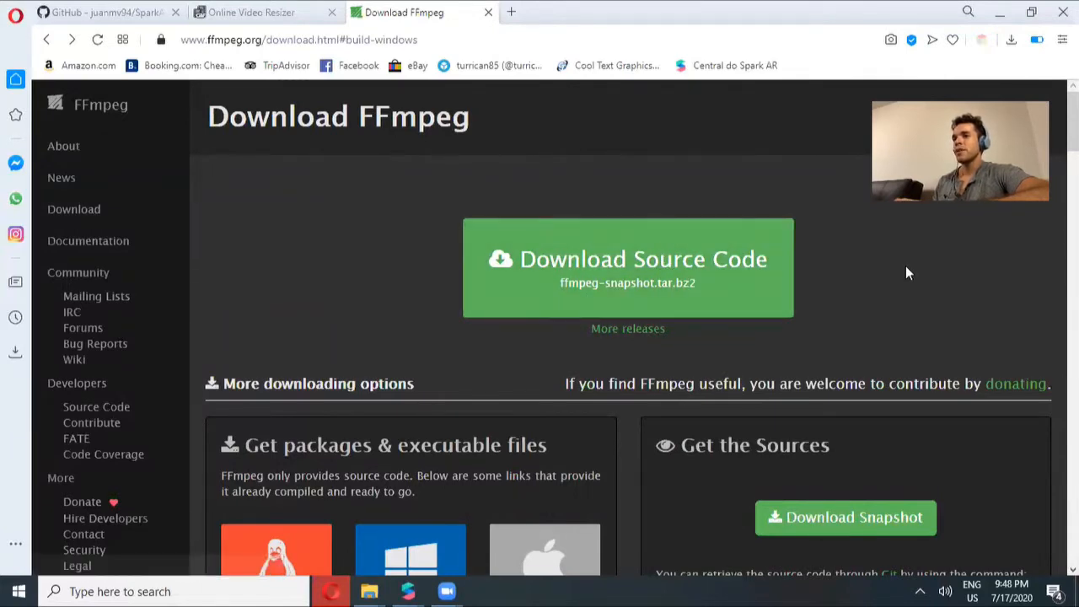
pyautogui.scroll(-3, 417, 205)
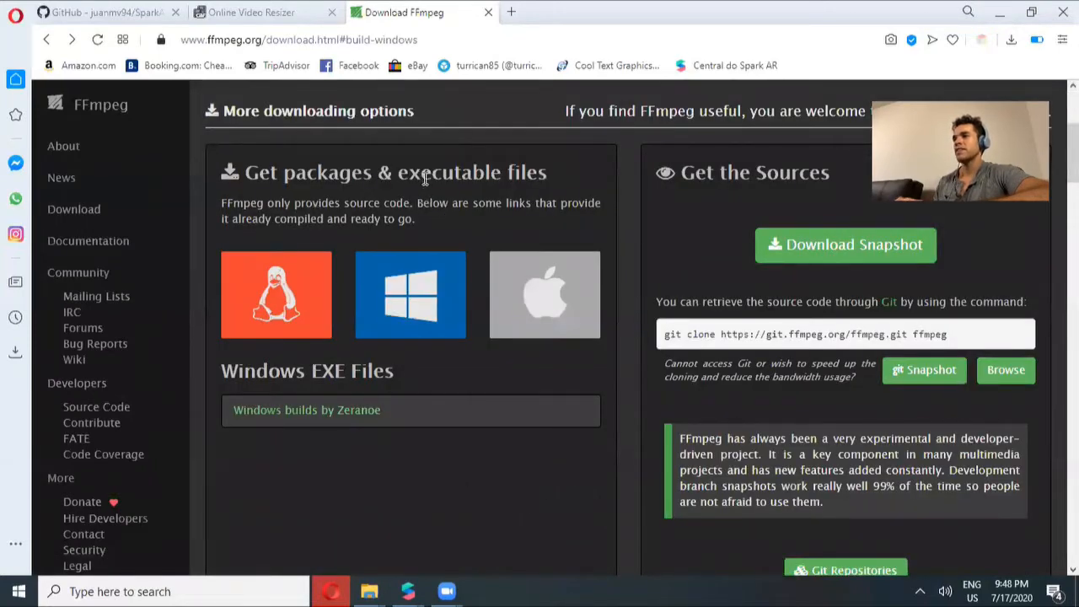
pyautogui.moveTo(271, 279)
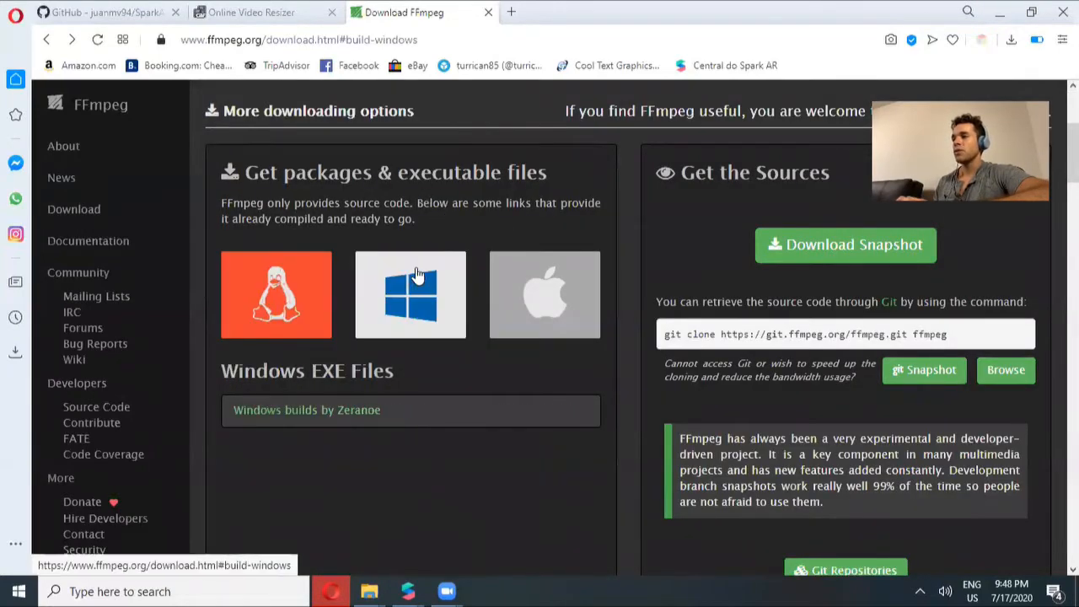
pyautogui.moveTo(522, 291)
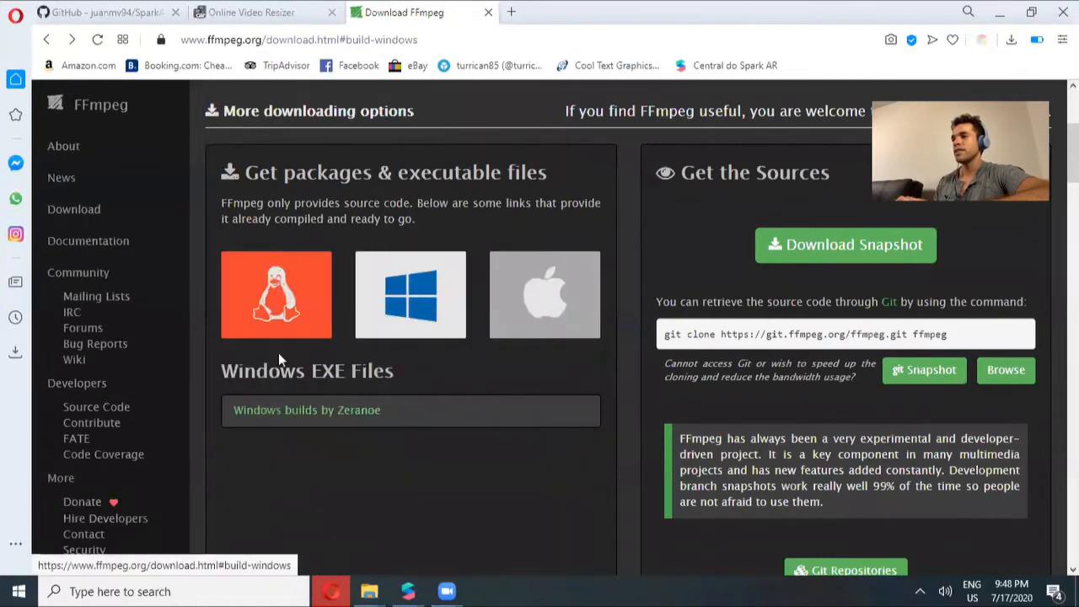
pyautogui.moveTo(463, 295)
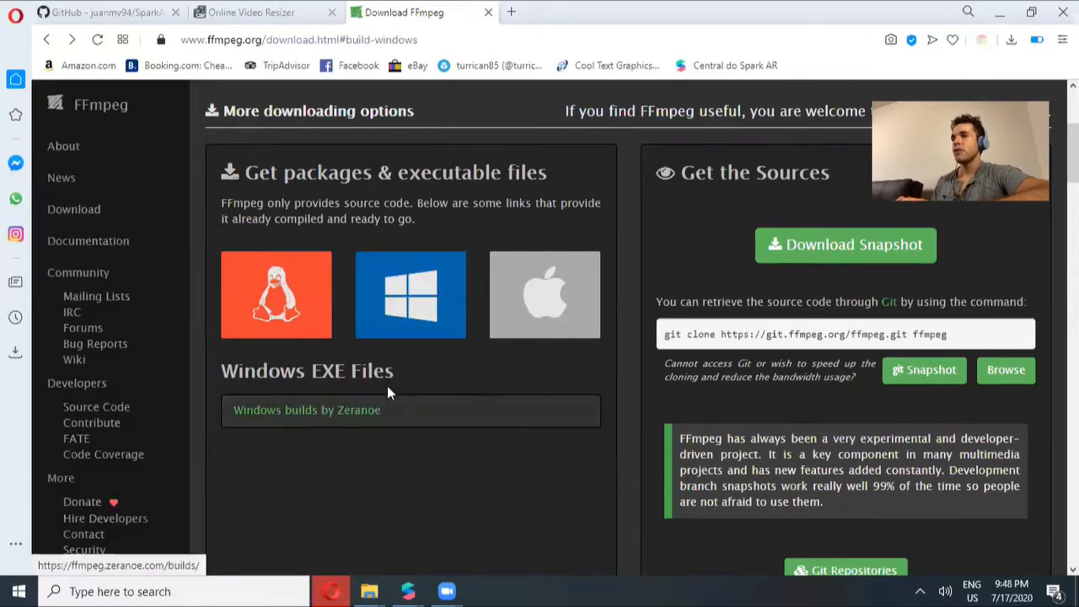
pyautogui.moveTo(596, 313)
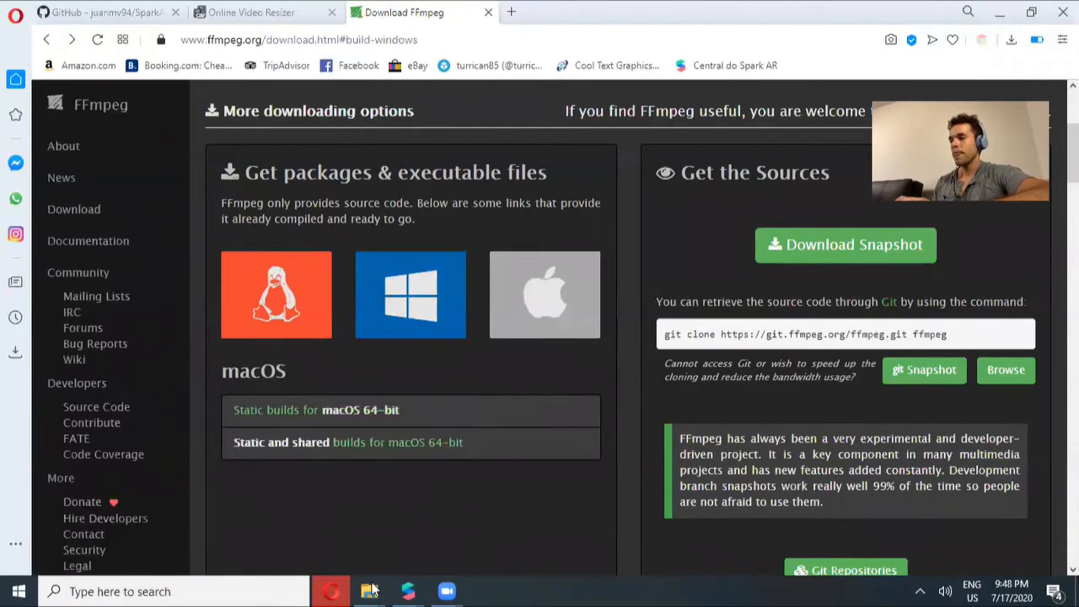
# Navigate into the extracted ffmpeg-20200716-d11cc74-win64-static build's bin folder holding ffmpeg and the input video
pyautogui.moveTo(372, 591)
pyautogui.click(267, 518)
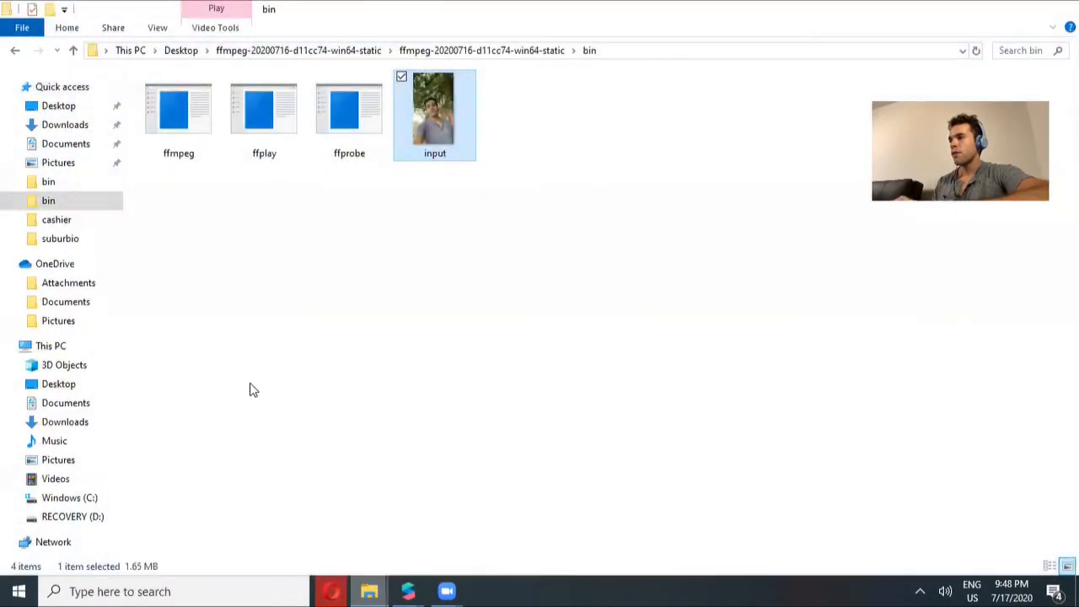
pyautogui.click(245, 50)
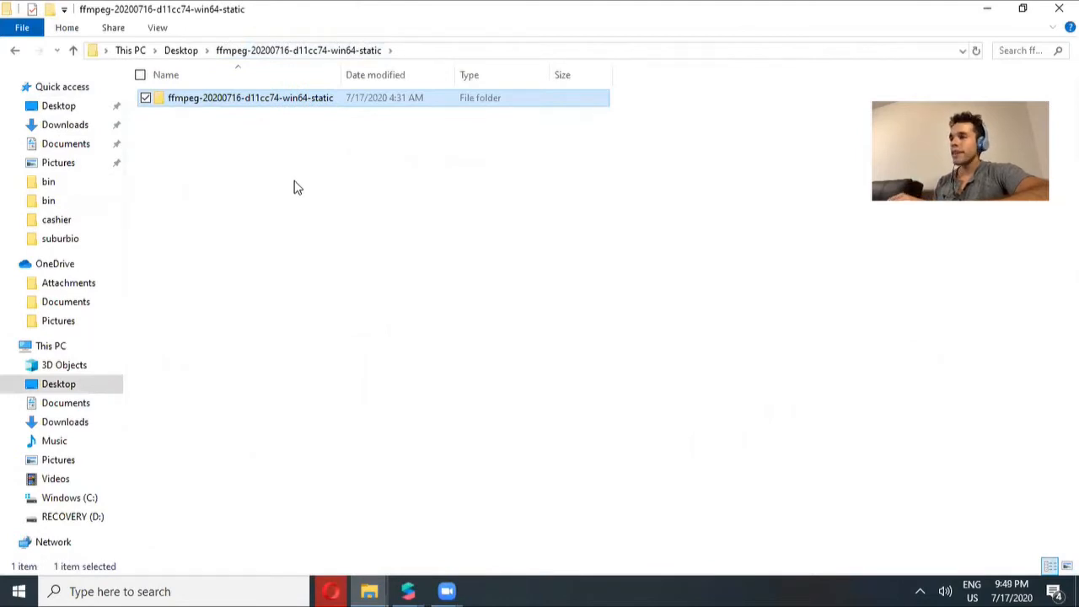
pyautogui.doubleClick(281, 100)
pyautogui.doubleClick(225, 105)
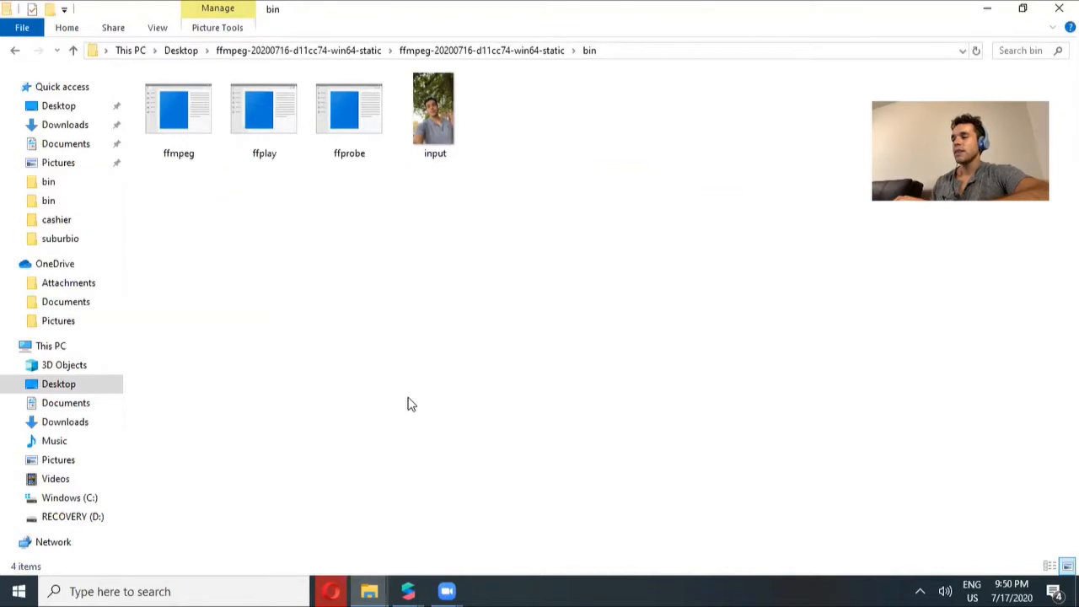
# Look over ezgif's Crop video and Resize video tools for preparing the input video
pyautogui.click(331, 591)
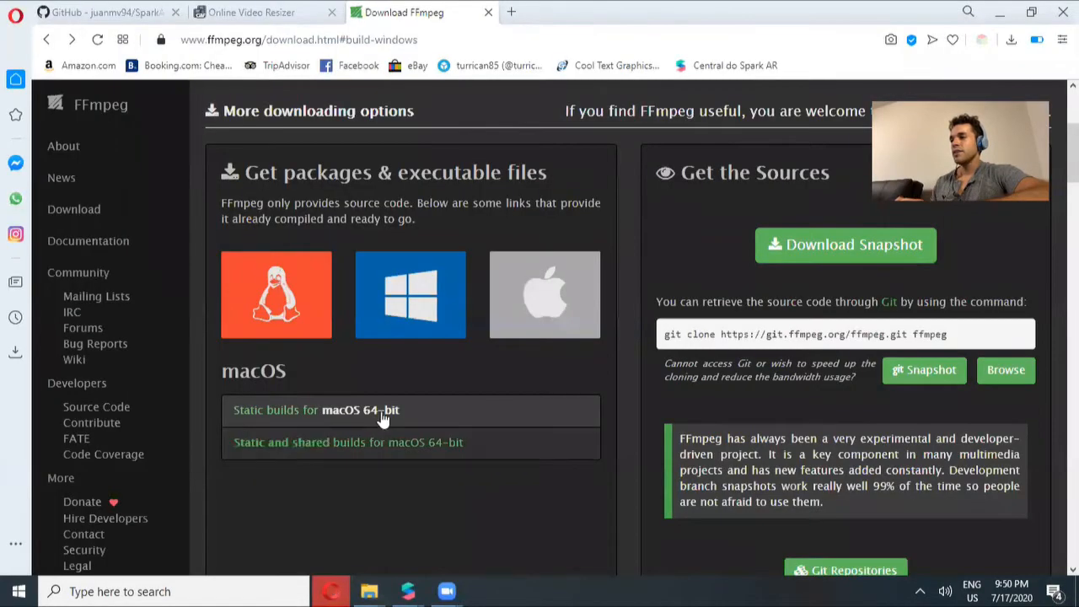
pyautogui.click(276, 11)
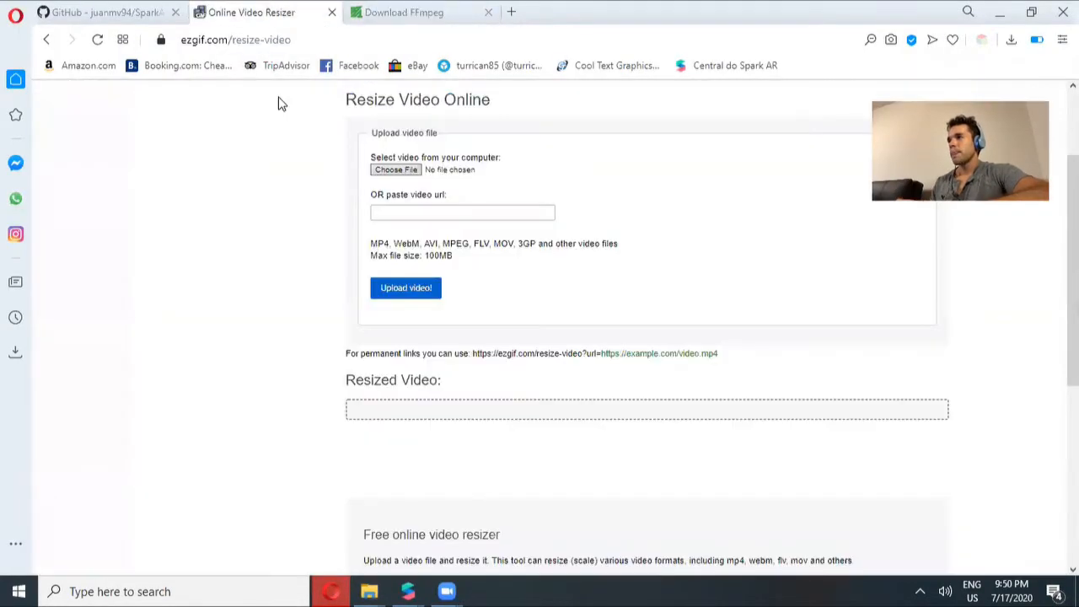
pyautogui.scroll(2, 540, 338)
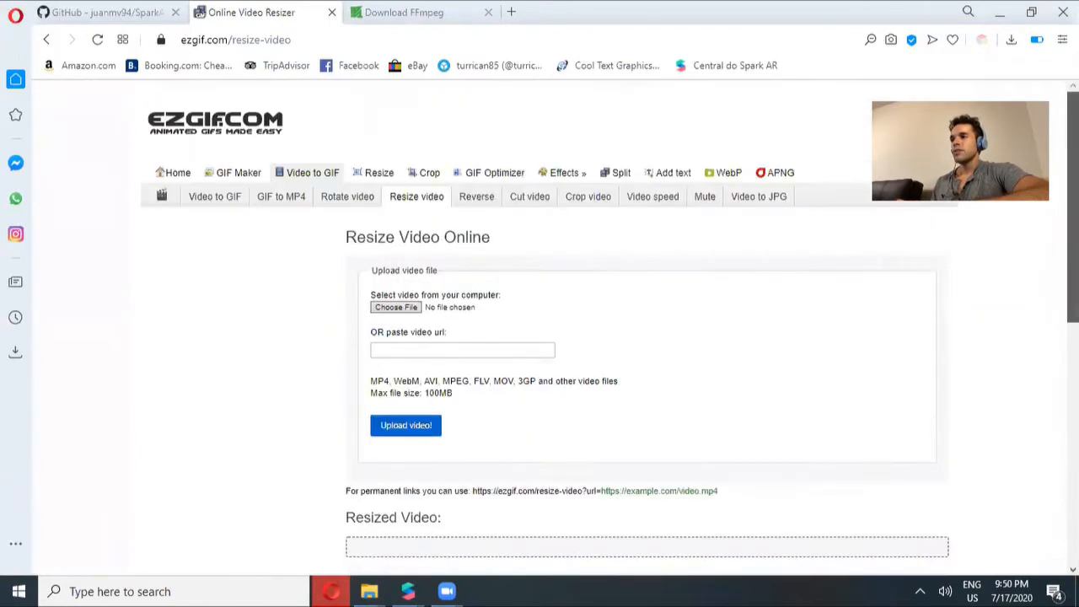
pyautogui.click(575, 202)
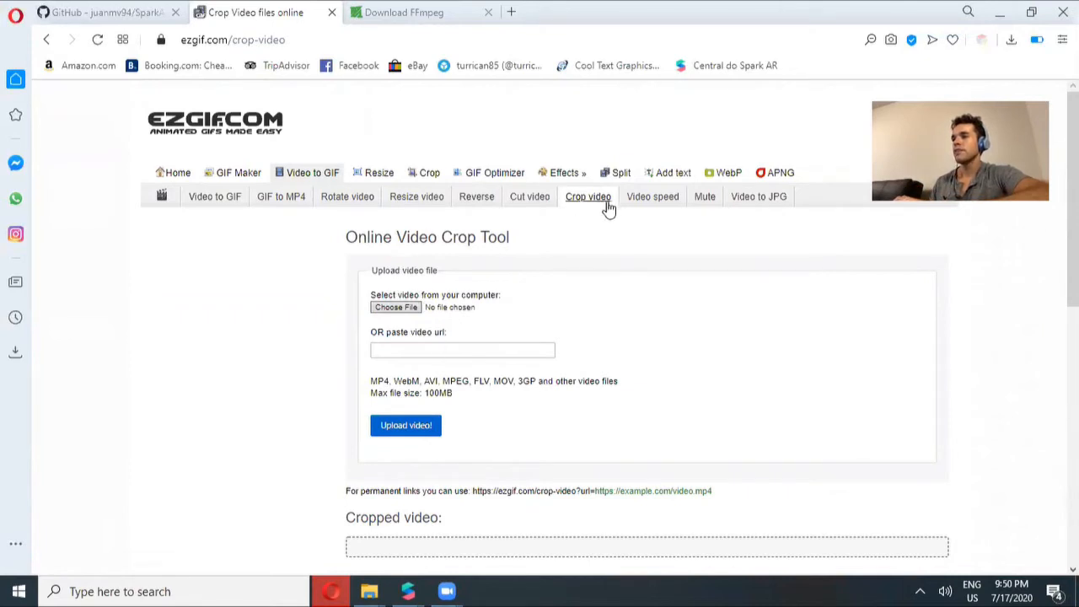
pyautogui.click(409, 199)
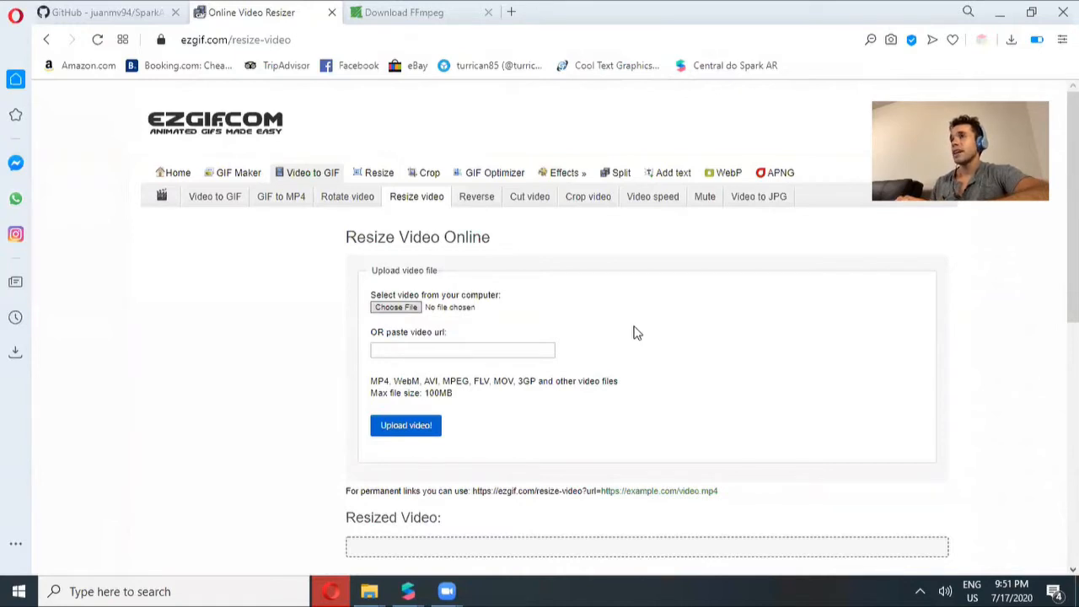
pyautogui.click(1000, 12)
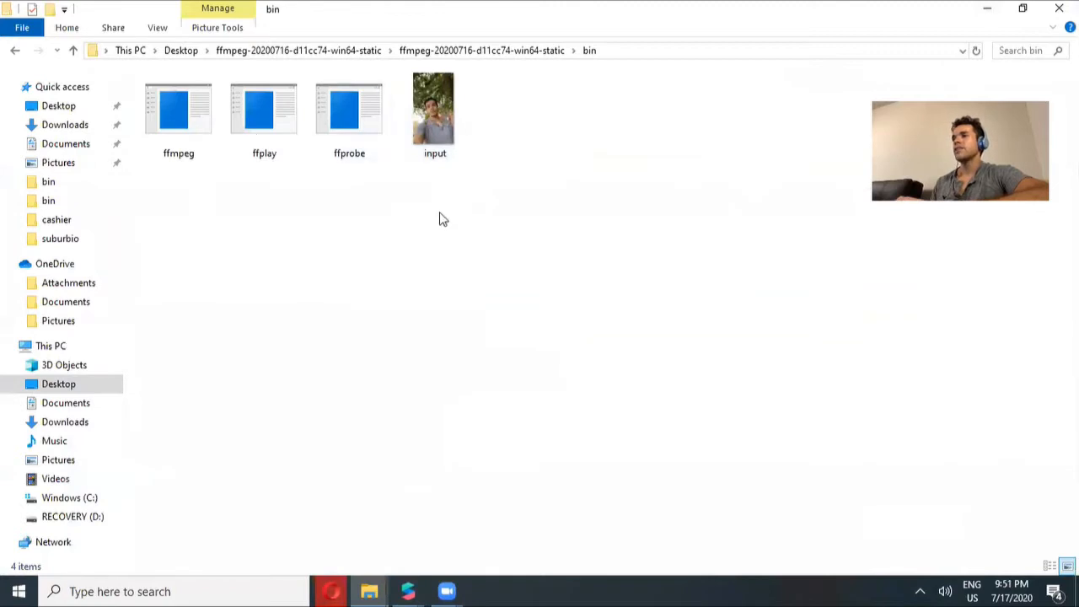
# Open a command prompt in the ffmpeg bin folder by entering cmd as the folder path
pyautogui.click(466, 111)
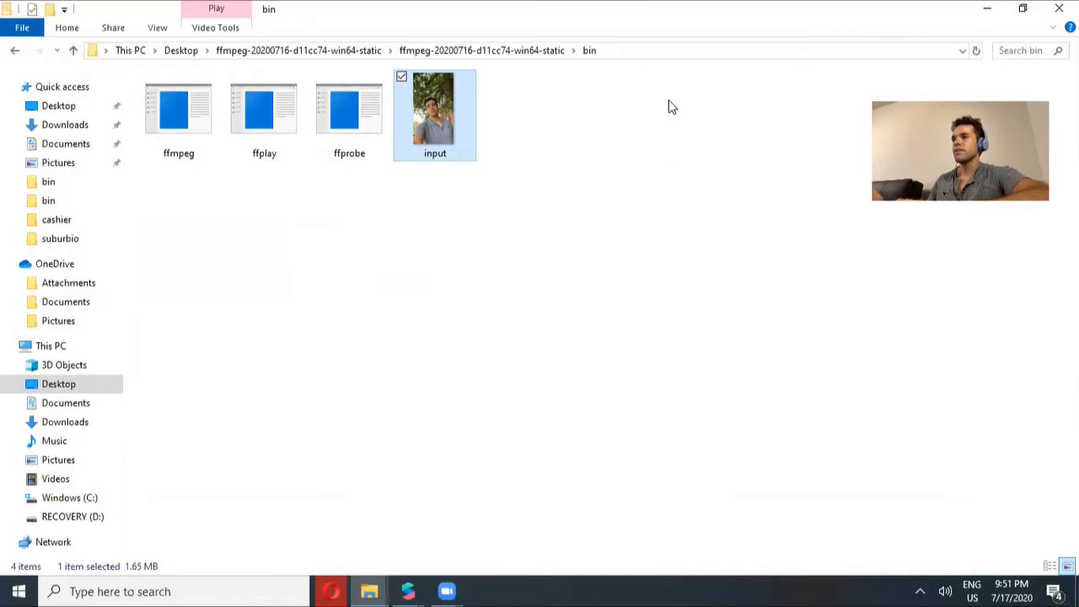
pyautogui.hotkey('alt', 'd')
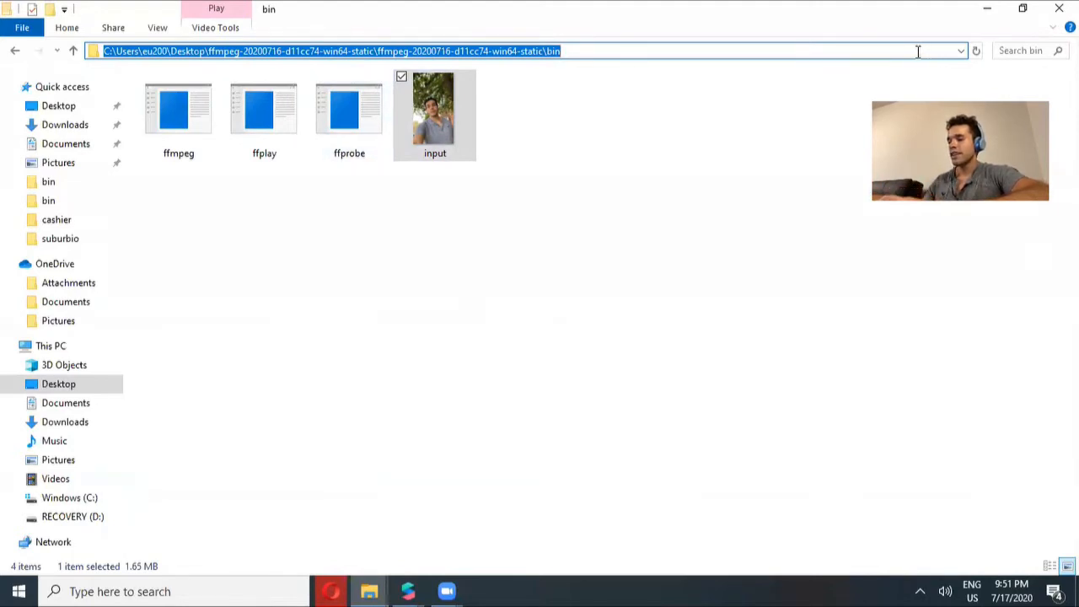
pyautogui.write('cmd')
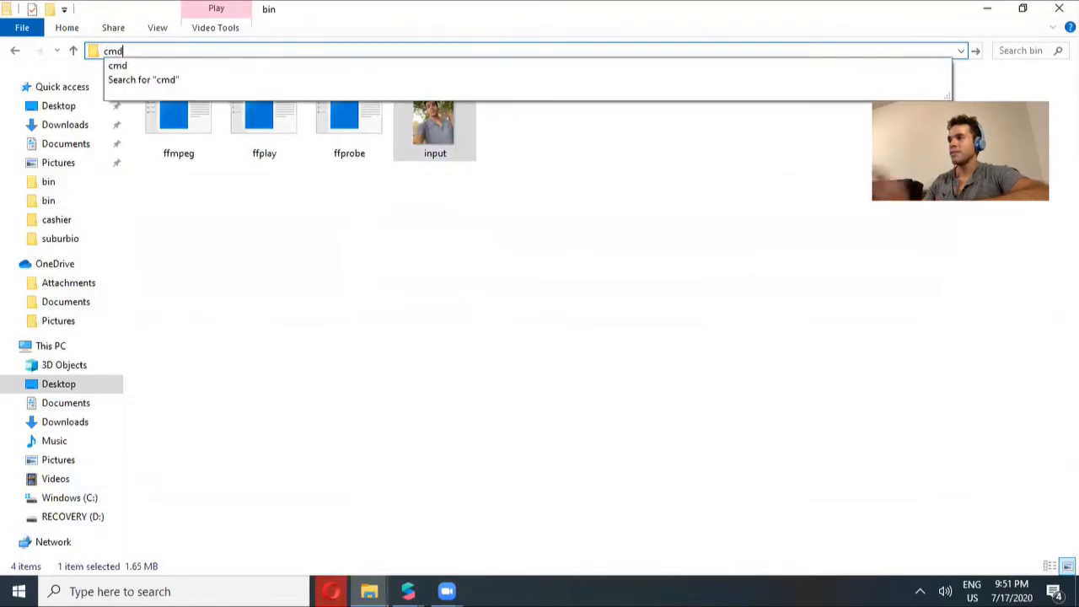
pyautogui.press('Return')
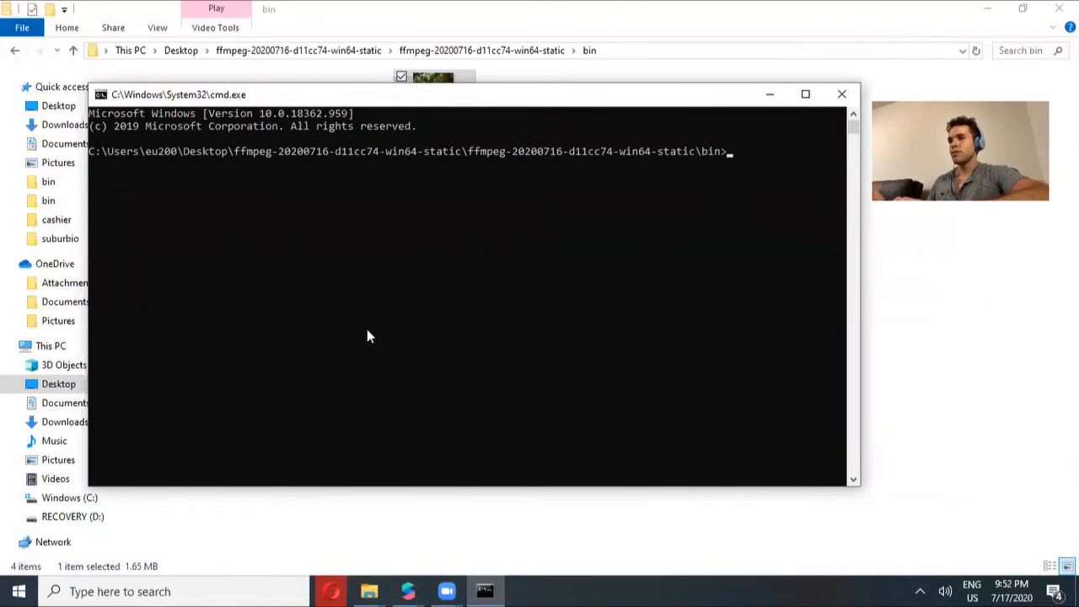
# Copy the frame-extraction command ffmpeg -i input.mp4 -r 15 %04d.jpg from the FaceTrackingRecording GitHub README
pyautogui.click(332, 591)
pyautogui.click(126, 11)
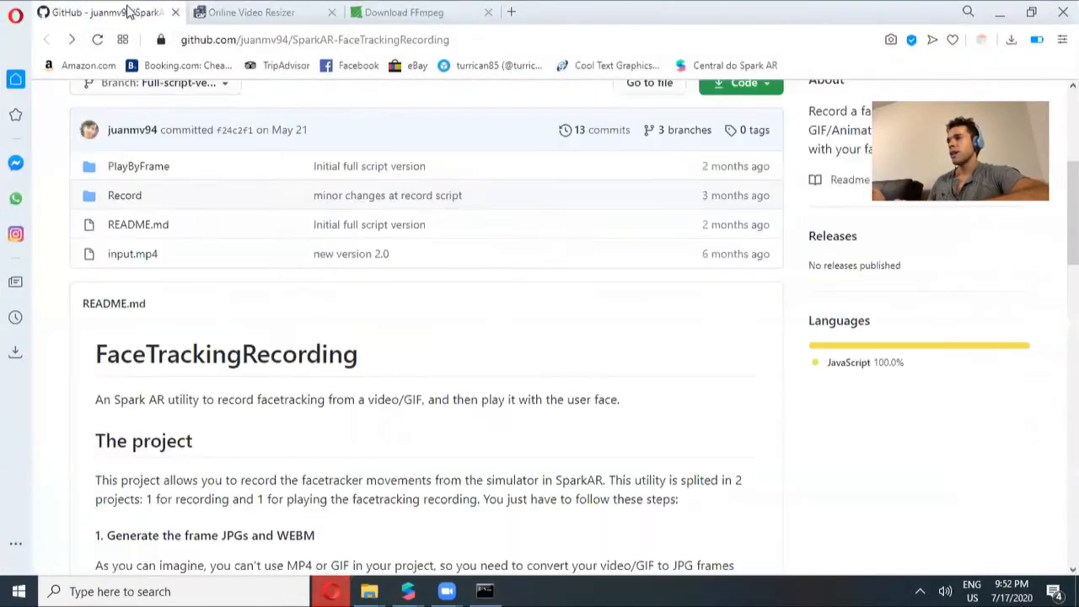
pyautogui.scroll(-3, 923, 292)
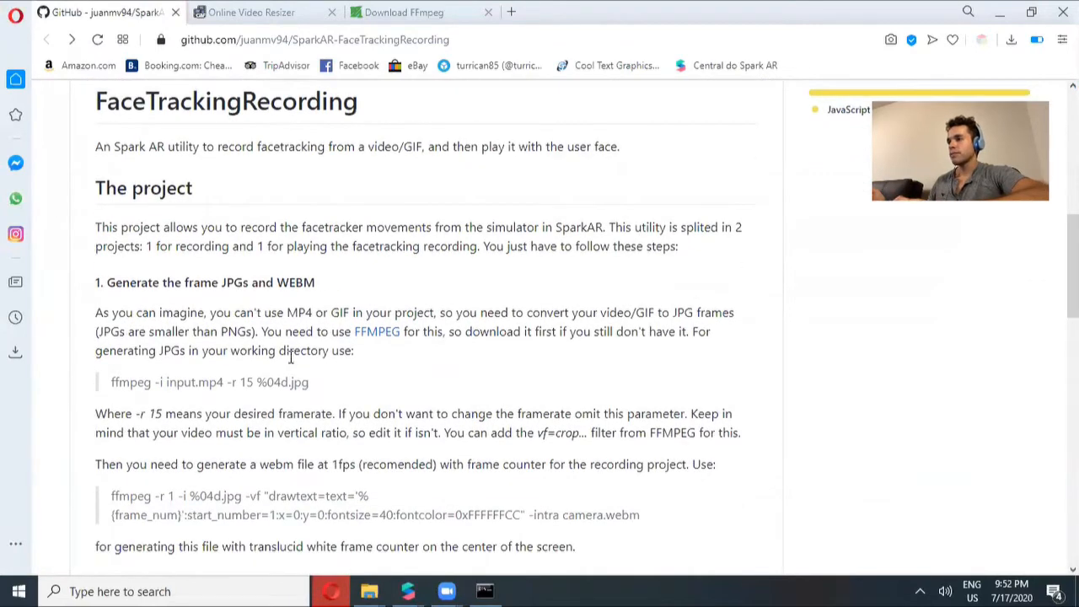
pyautogui.moveTo(309, 382); pyautogui.dragTo(106, 382)
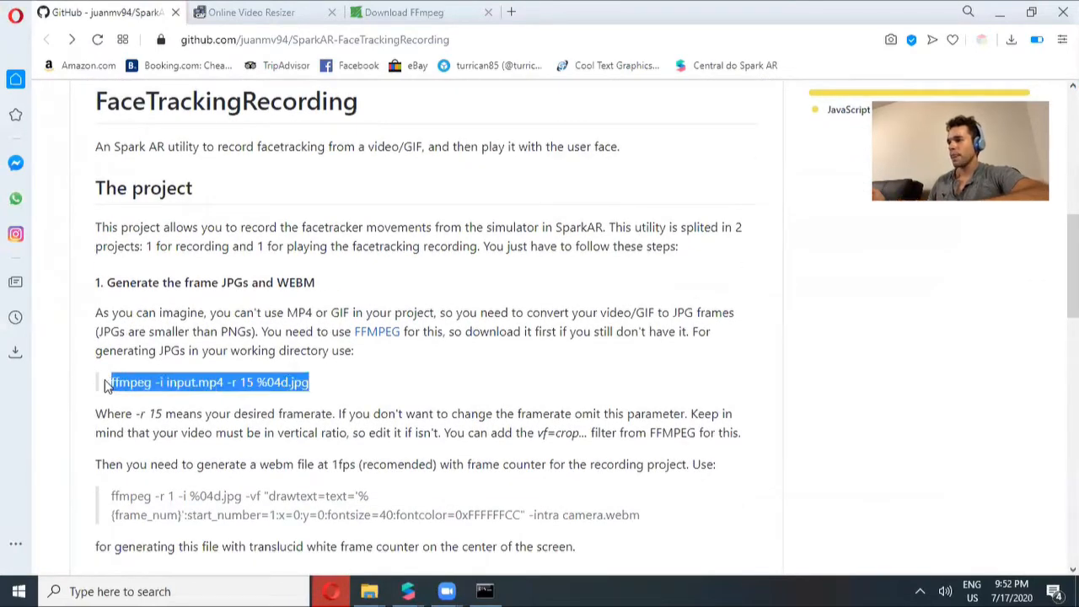
pyautogui.click(251, 386)
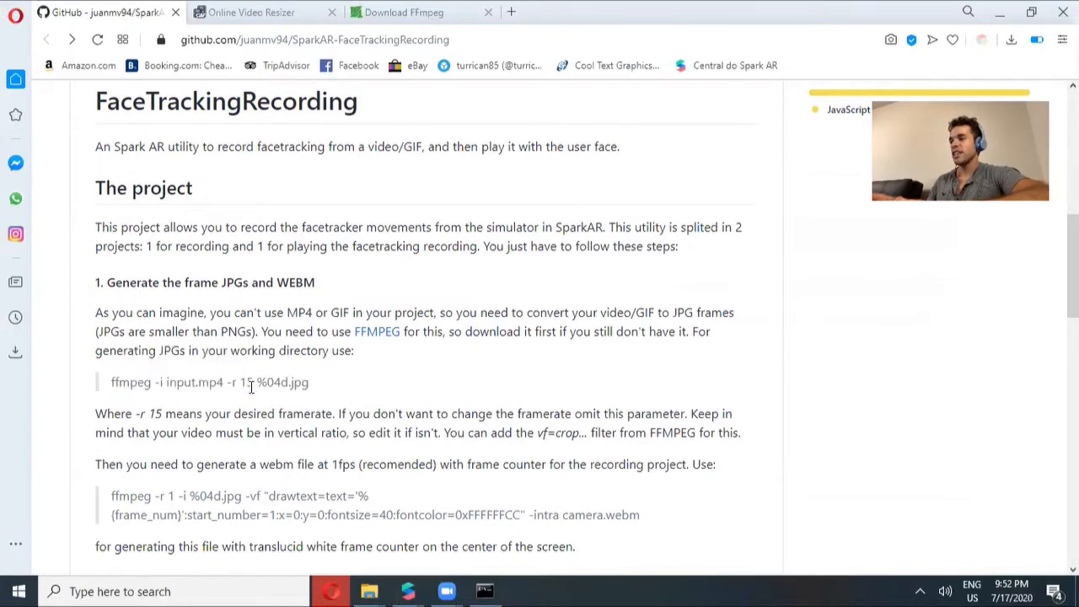
pyautogui.tripleClick(252, 383)
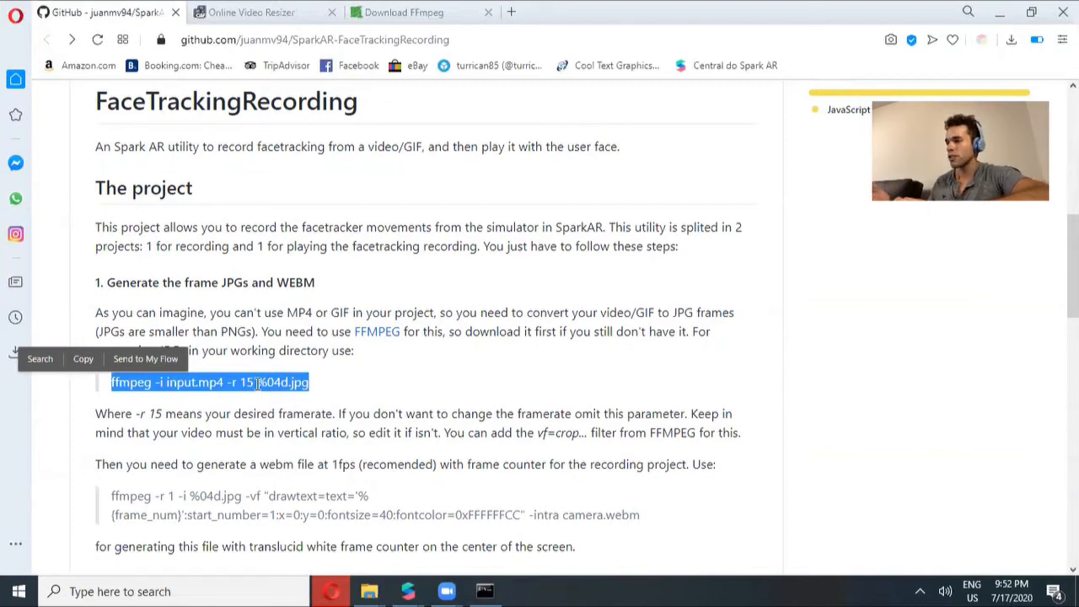
pyautogui.hotkey('ctrl', 'c')
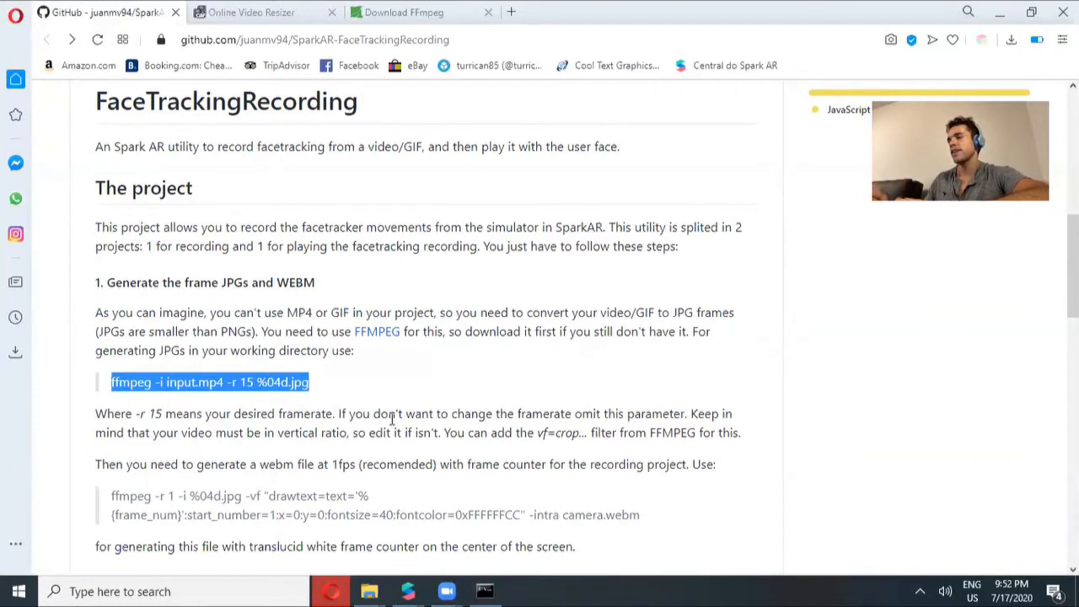
# Paste and run the frame-extraction command in the command prompt to convert input.mp4 into JPG frames
pyautogui.click(485, 591)
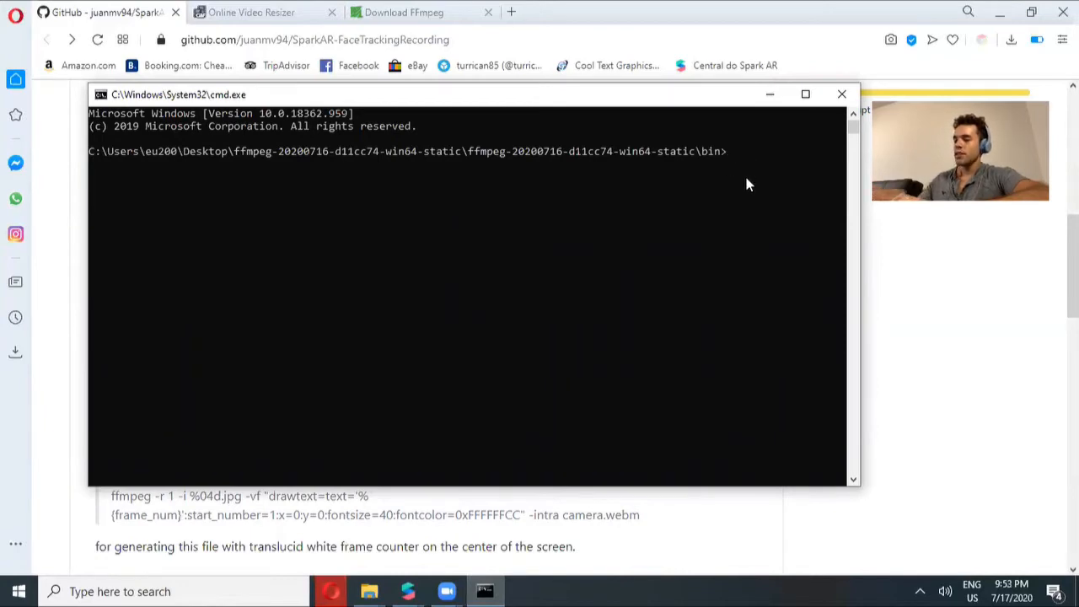
pyautogui.hotkey('ctrl', 'v')
pyautogui.press('Return')
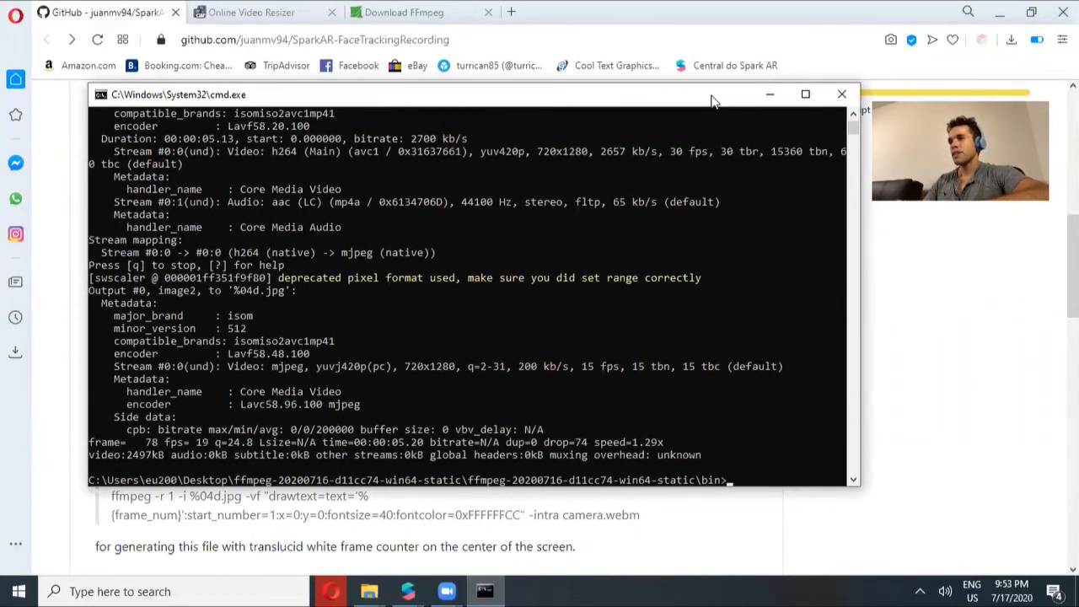
pyautogui.moveTo(717, 96); pyautogui.dragTo(923, 220)
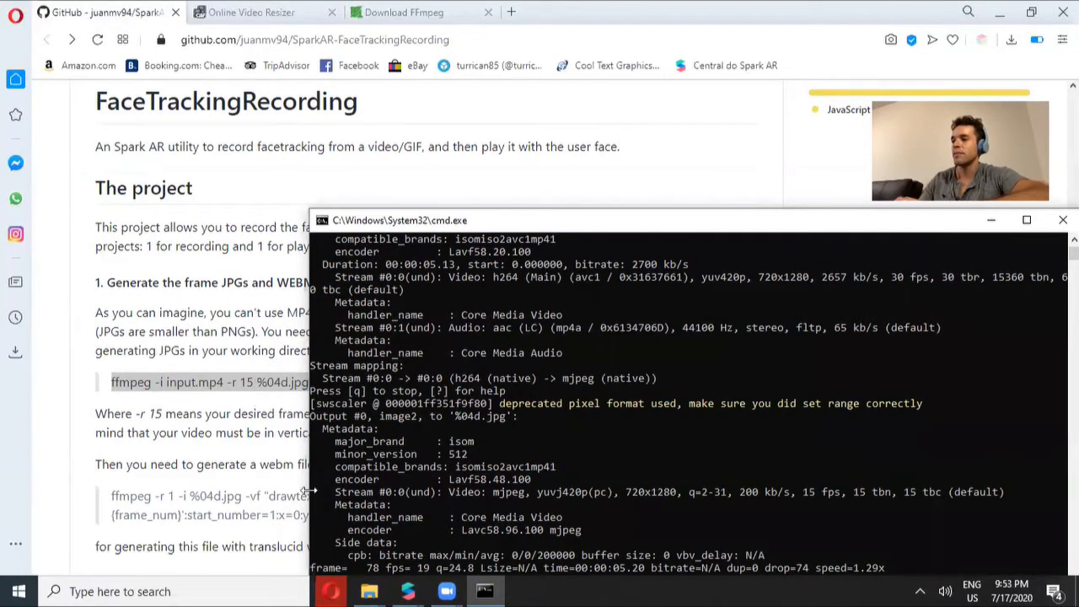
# Browse the bin folder to examine the extracted numbered JPG frames
pyautogui.moveTo(373, 588)
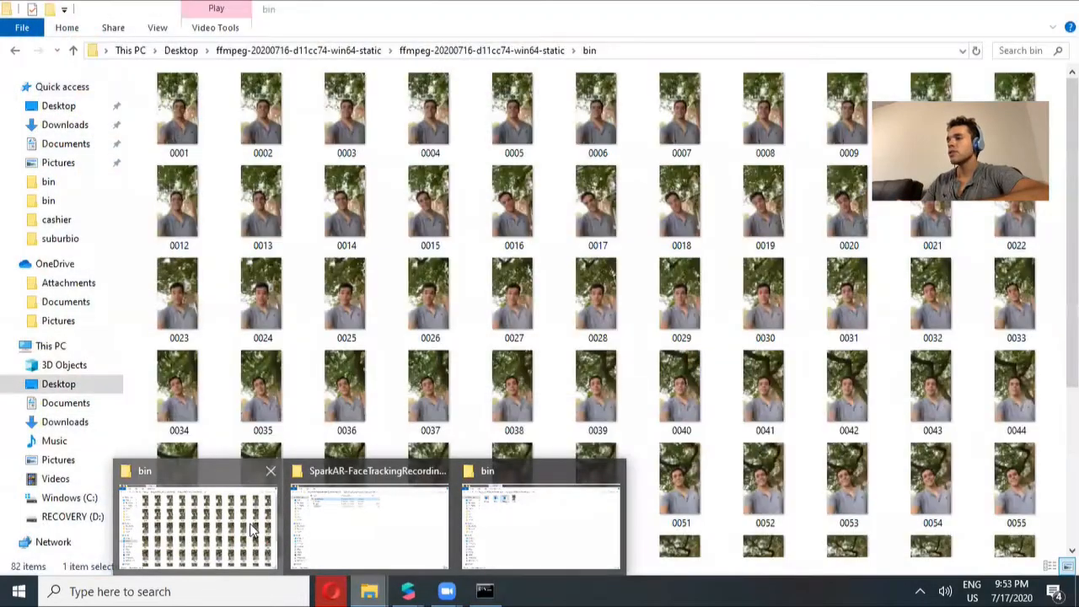
pyautogui.click(253, 529)
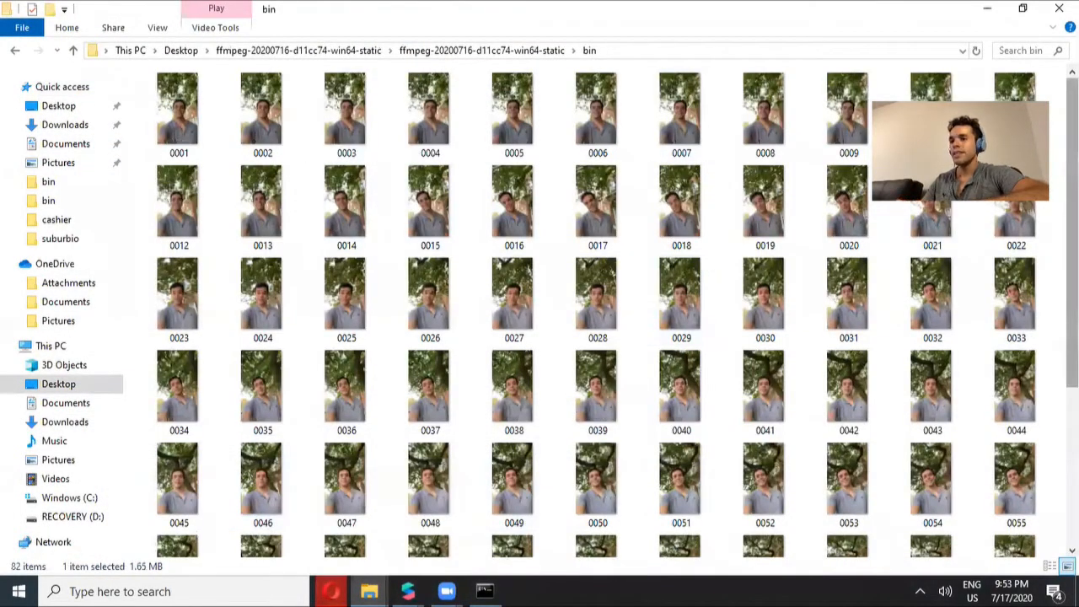
pyautogui.scroll(-5, 672, 518)
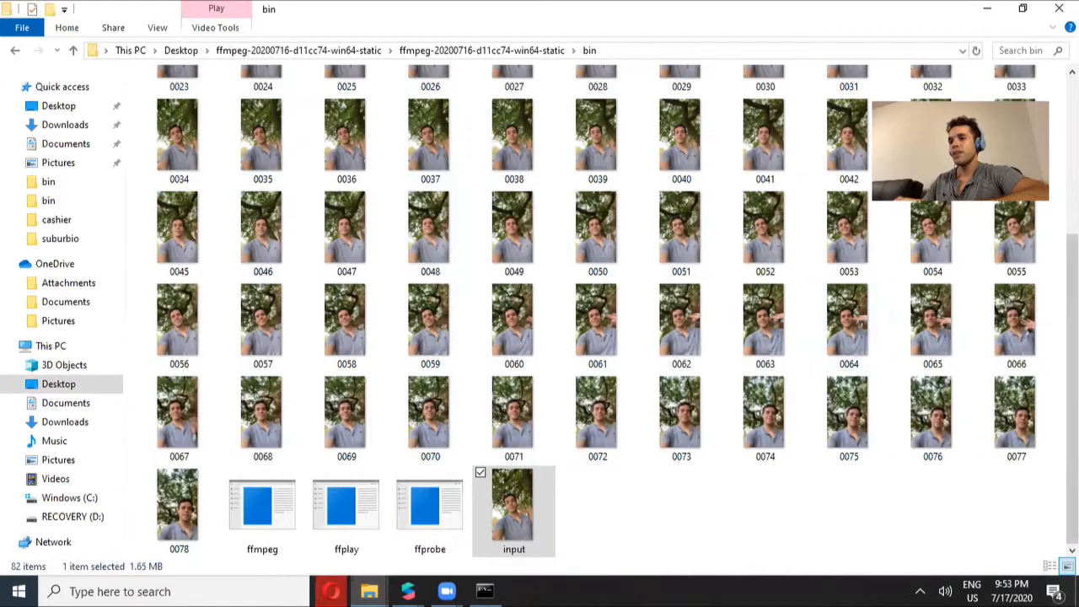
pyautogui.scroll(3, 838, 325)
pyautogui.scroll(2, 617, 311)
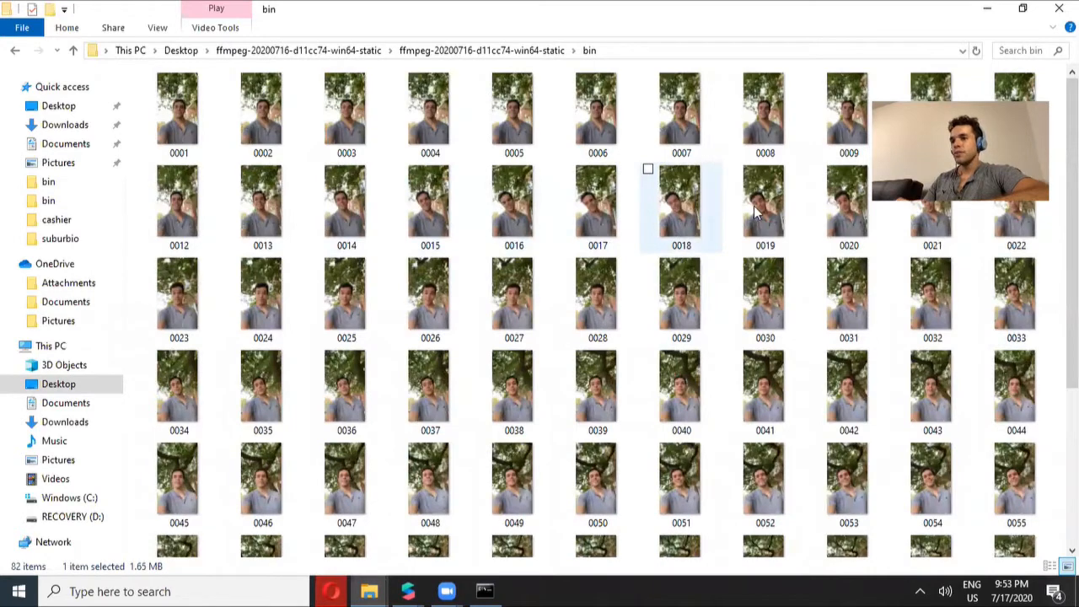
pyautogui.scroll(-5, 757, 213)
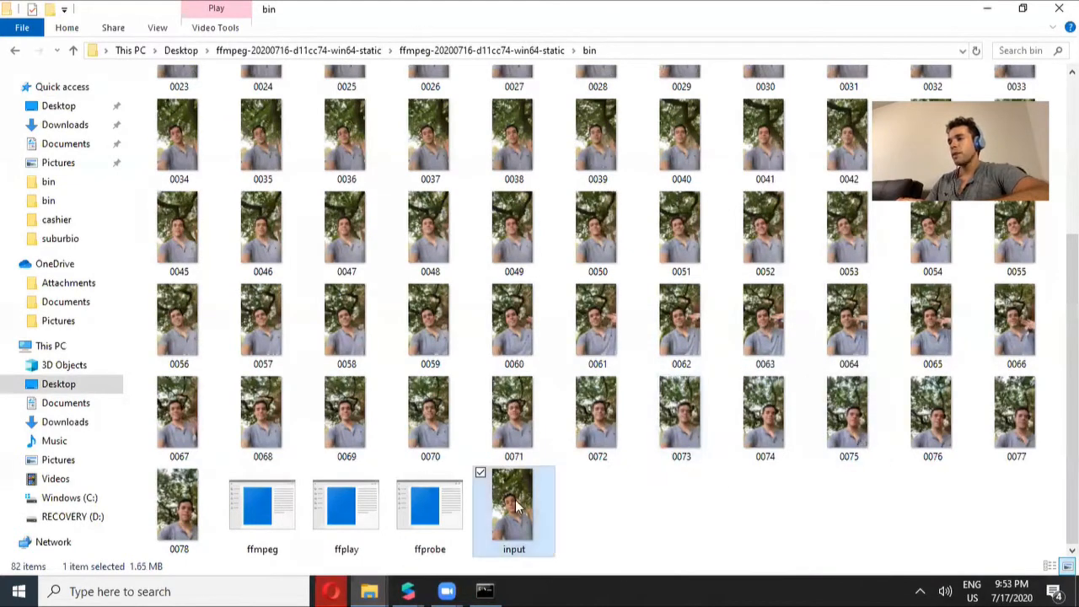
# Copy the webm-generation command ffmpeg -r 1 -i %04d.jpg -vf drawtext... -intra camera.webm from the README
pyautogui.moveTo(329, 590)
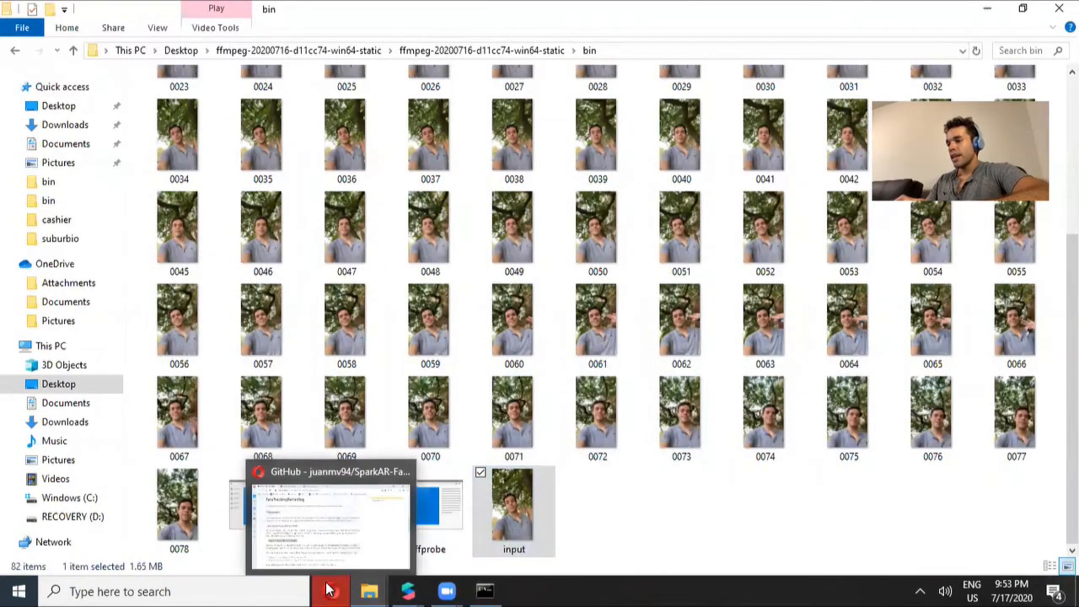
pyautogui.click(314, 465)
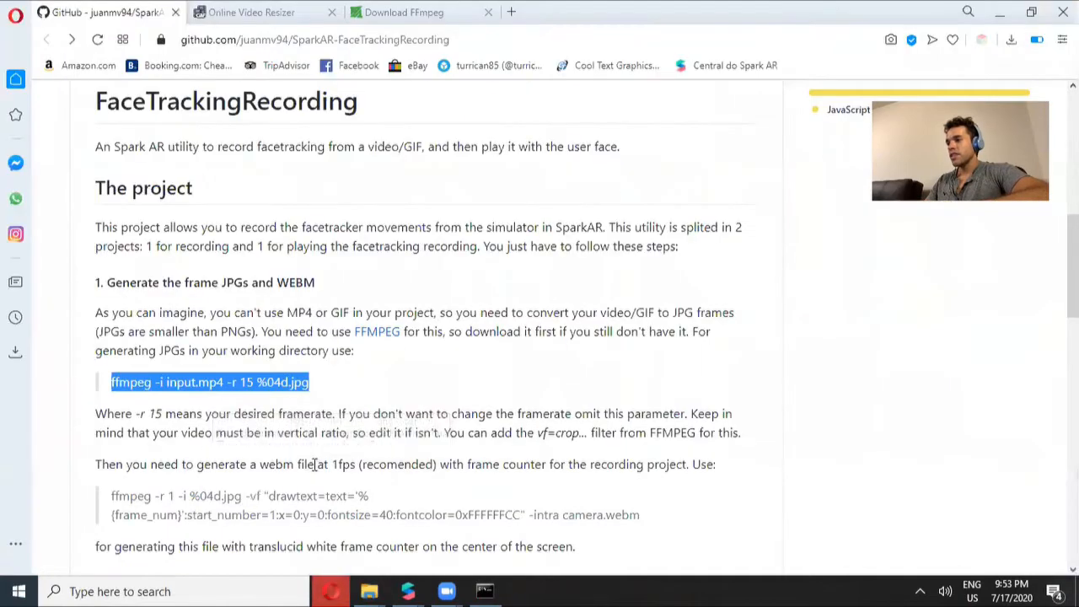
pyautogui.doubleClick(272, 499)
pyautogui.moveTo(111, 499); pyautogui.dragTo(662, 523)
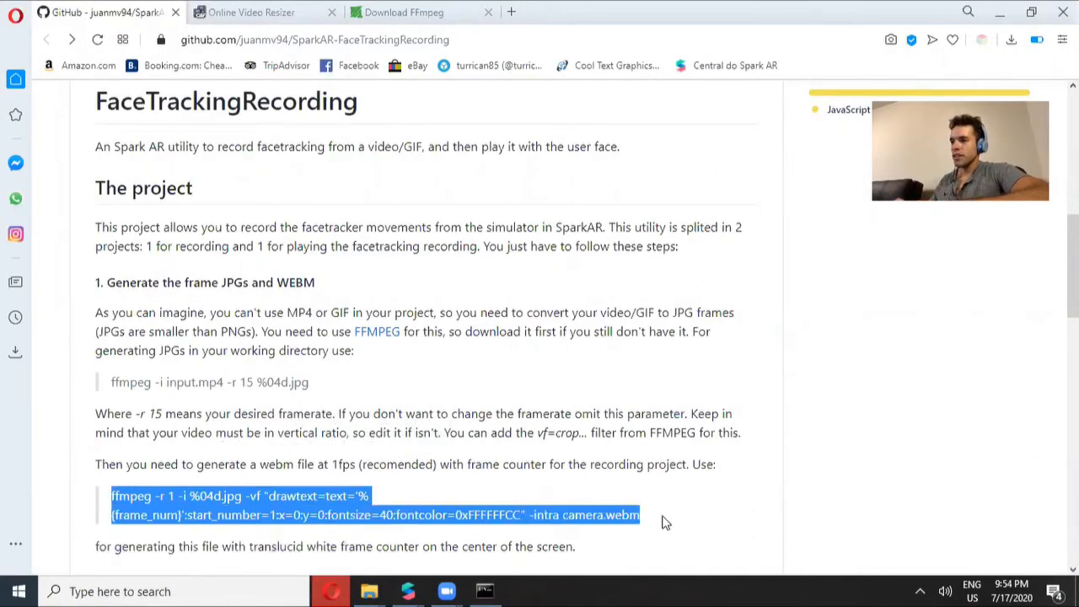
pyautogui.hotkey('ctrl', 'f')
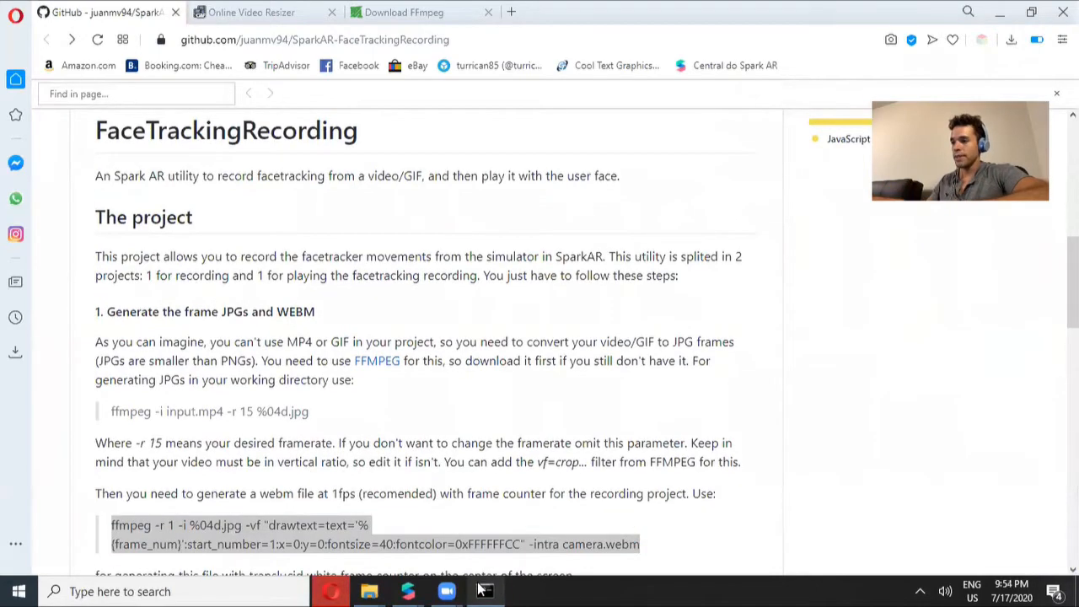
# Paste and run the camera.webm generation command in the command prompt
pyautogui.rightClick(481, 587)
pyautogui.click(485, 590)
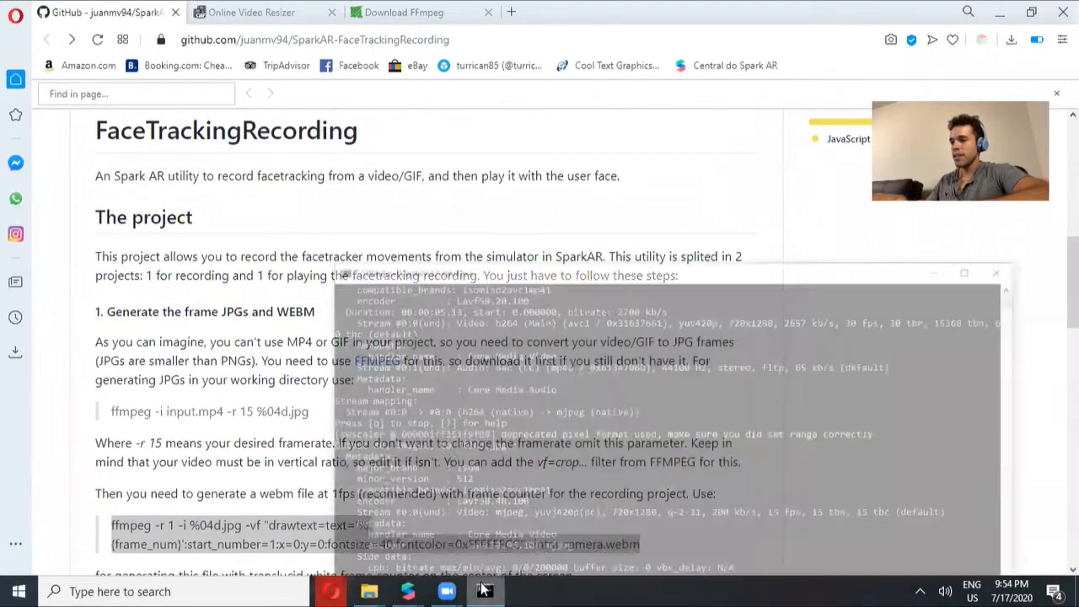
pyautogui.moveTo(886, 212); pyautogui.dragTo(659, 42)
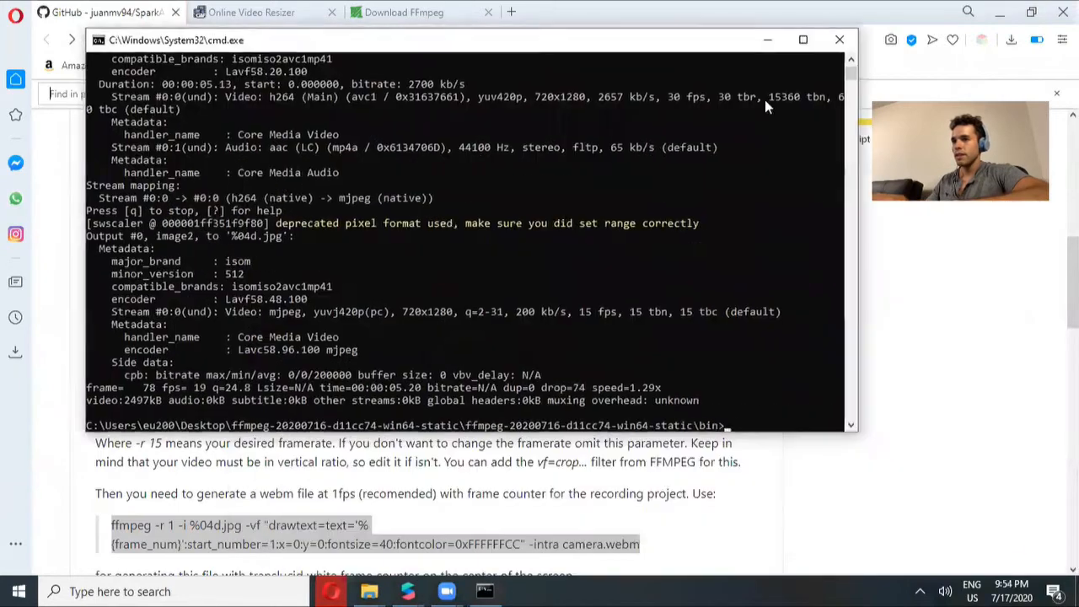
pyautogui.rightClick(754, 397)
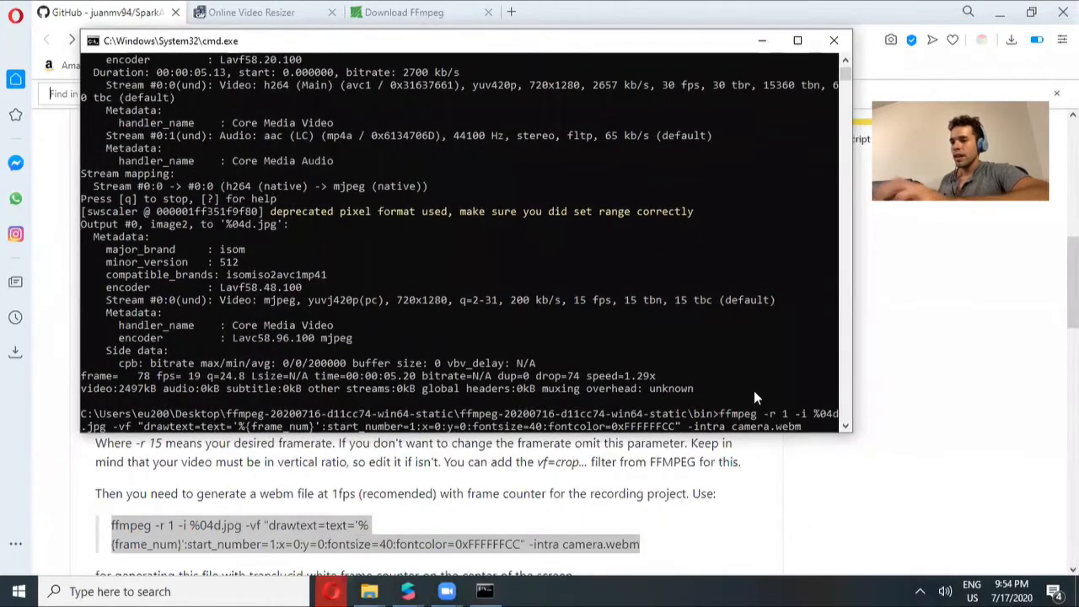
pyautogui.press('Return')
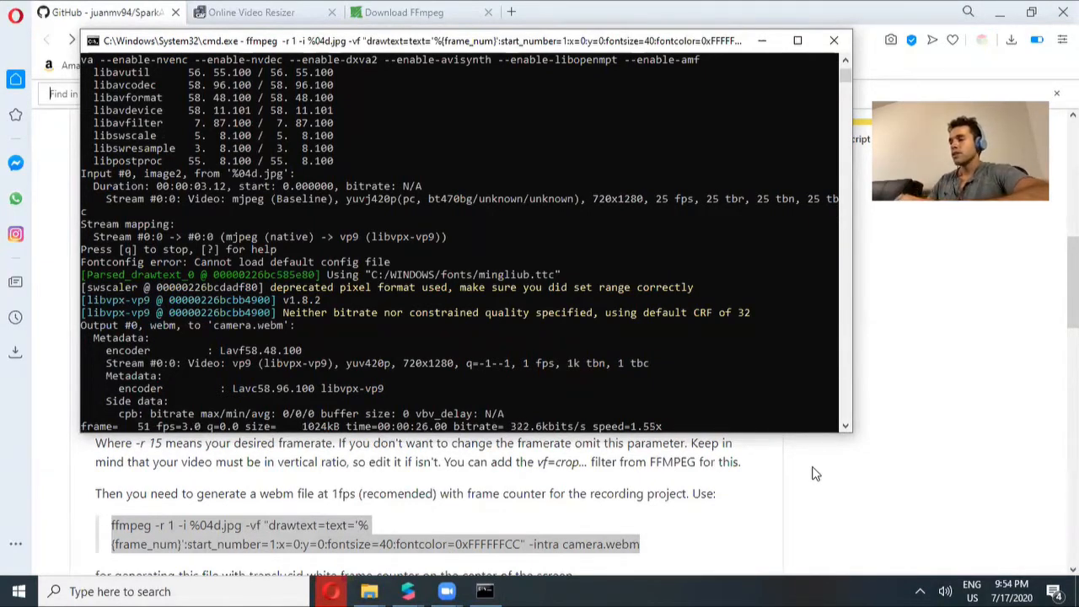
# Check the bin folder and command prompt for the camera.webm output while the encoding finishes
pyautogui.click(373, 590)
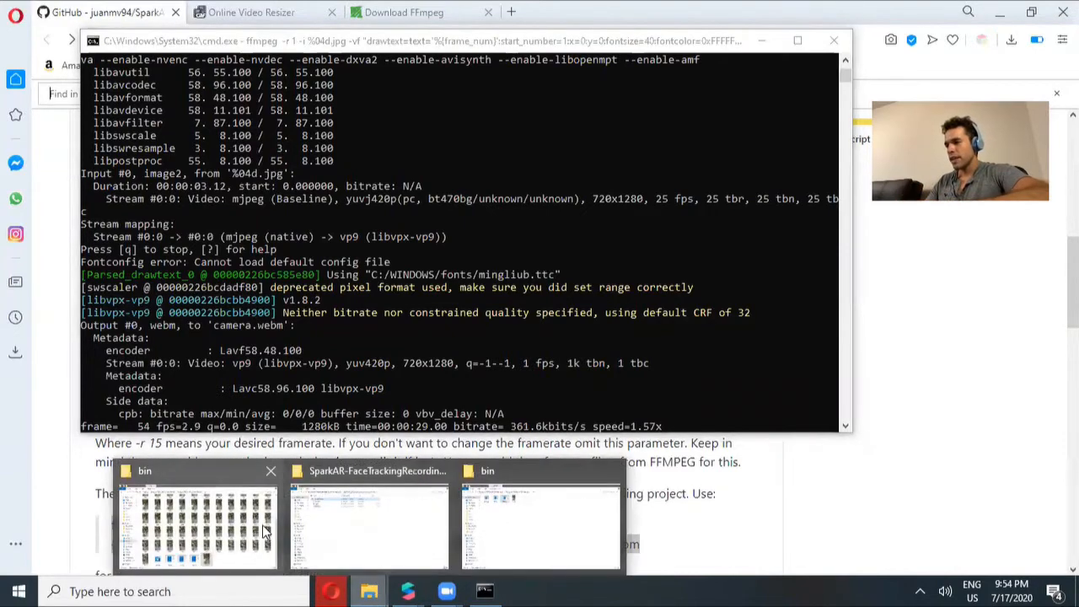
pyautogui.click(230, 531)
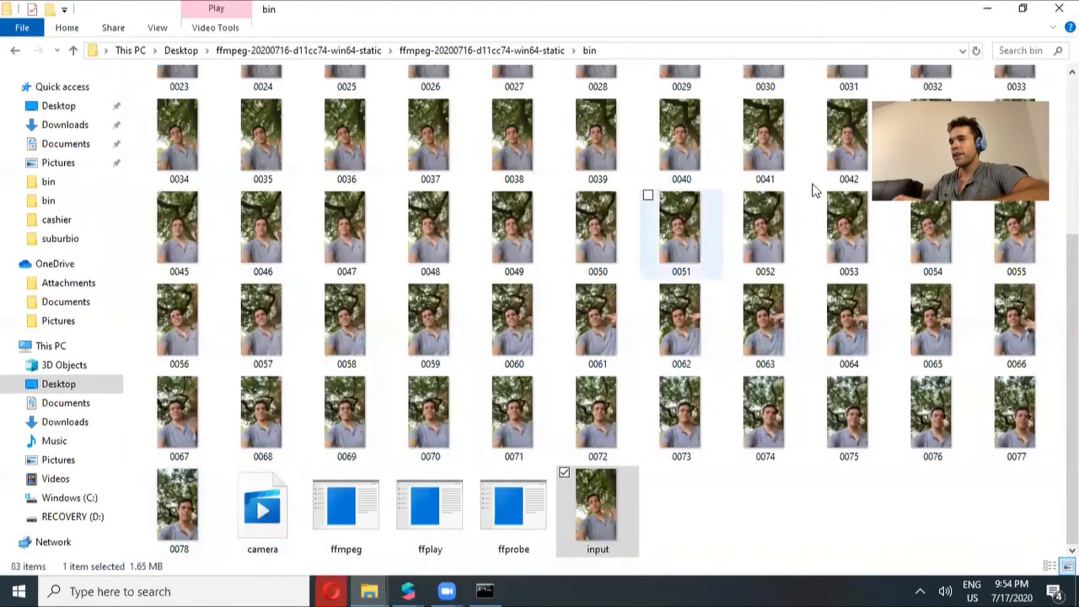
pyautogui.hotkey('alt', 'Tab')
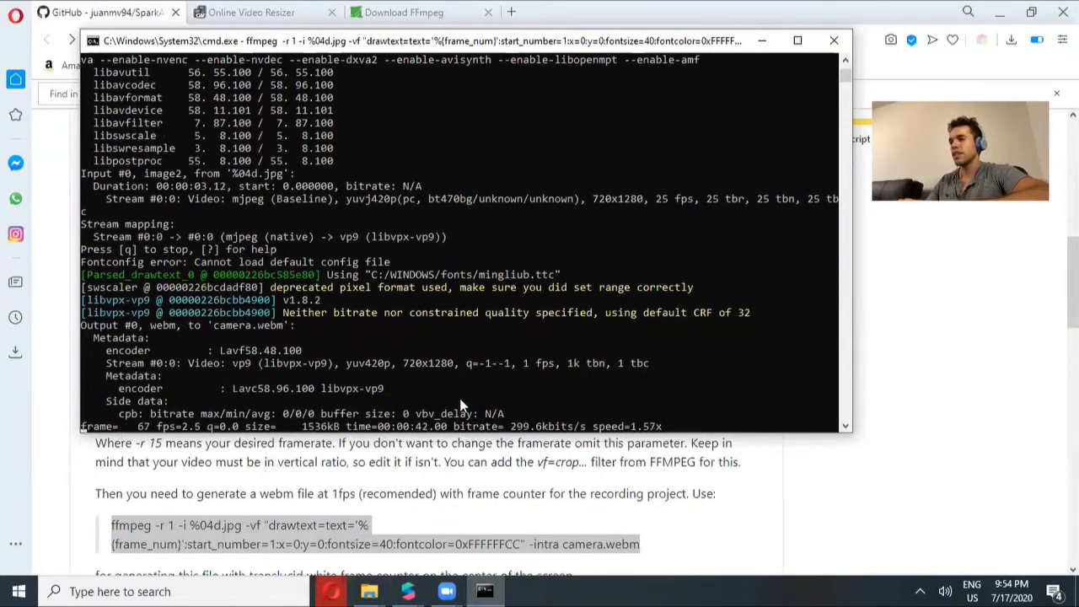
pyautogui.click(515, 498)
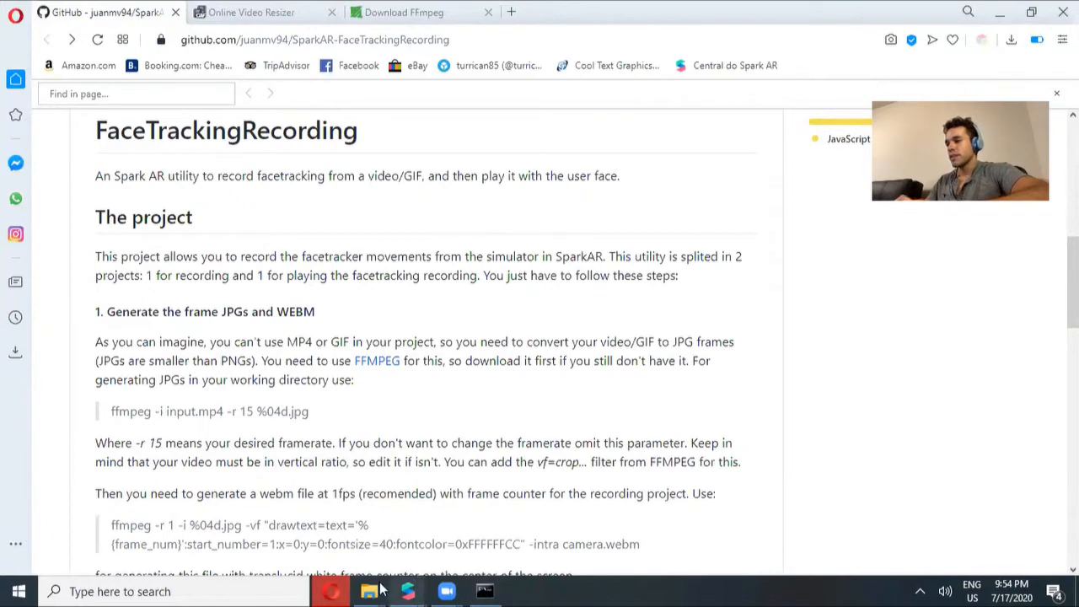
pyautogui.moveTo(376, 590)
pyautogui.click(266, 518)
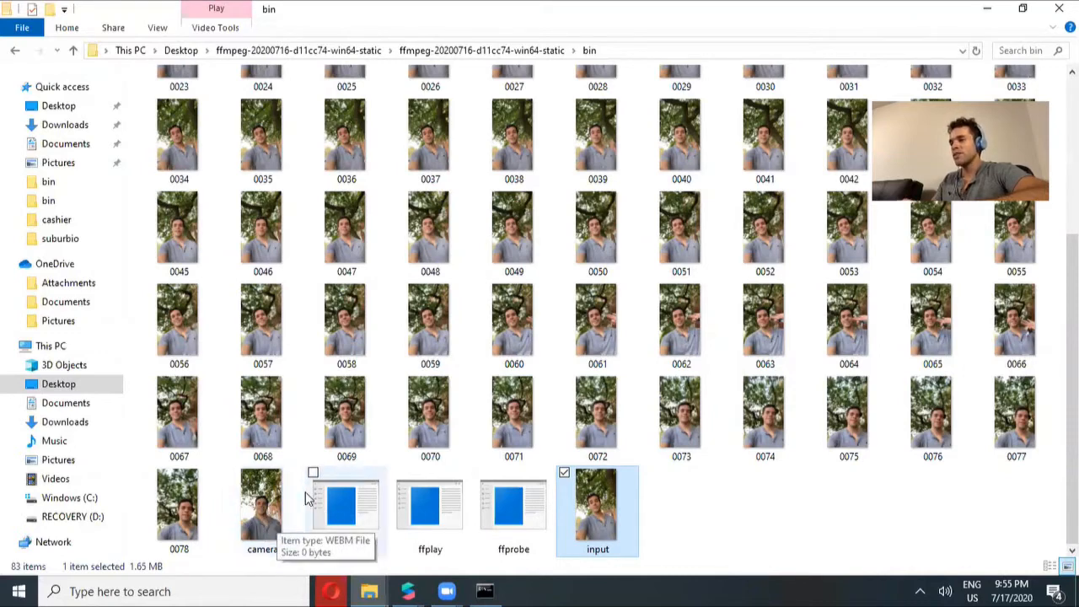
pyautogui.click(485, 591)
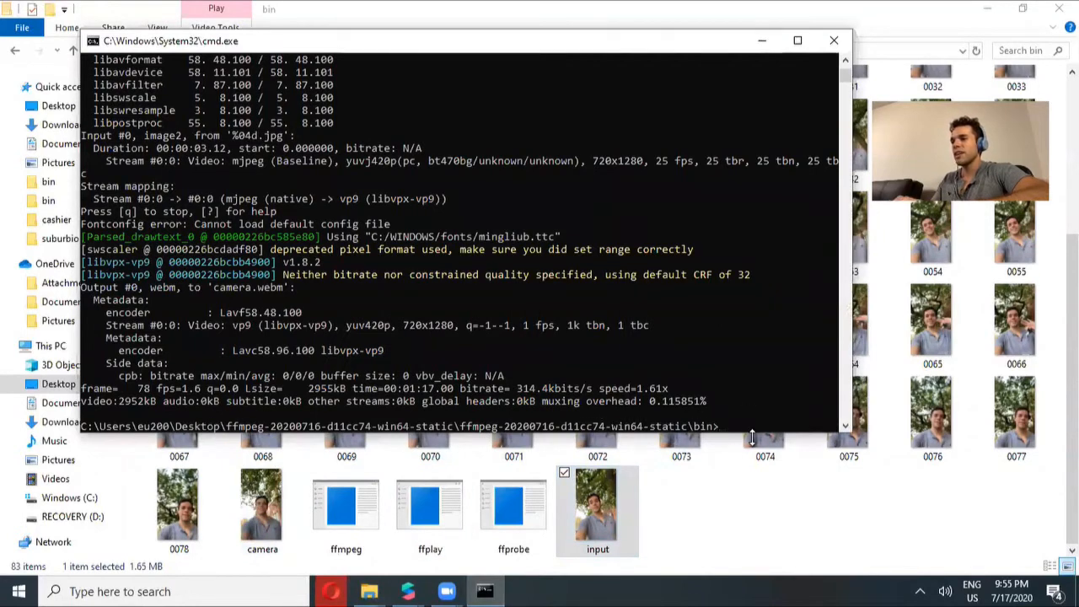
pyautogui.click(752, 523)
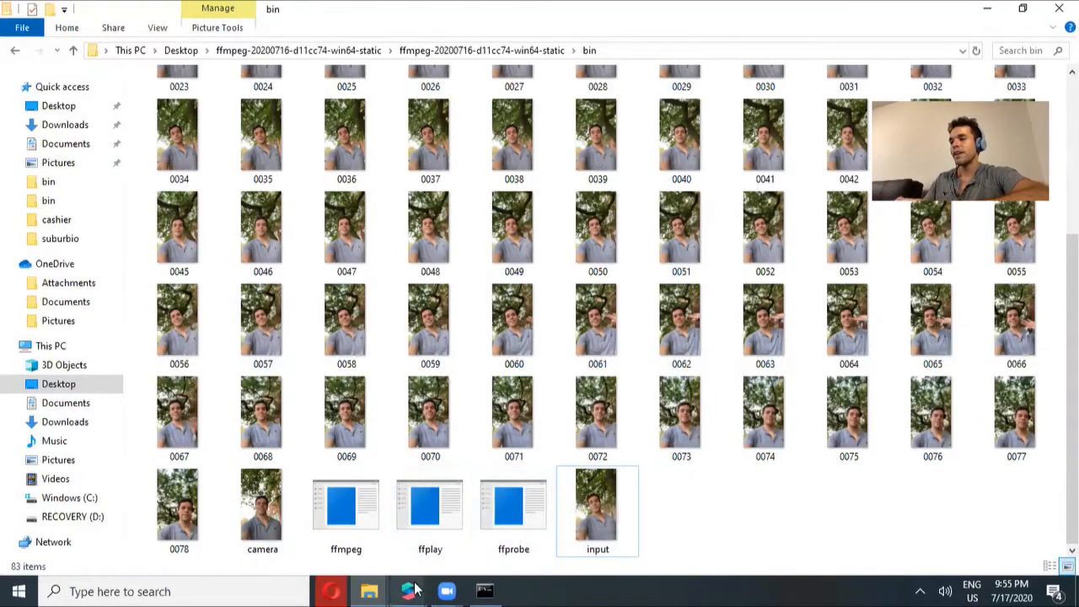
# Switch to the Spark AR Record project window
pyautogui.moveTo(413, 590)
pyautogui.click(346, 538)
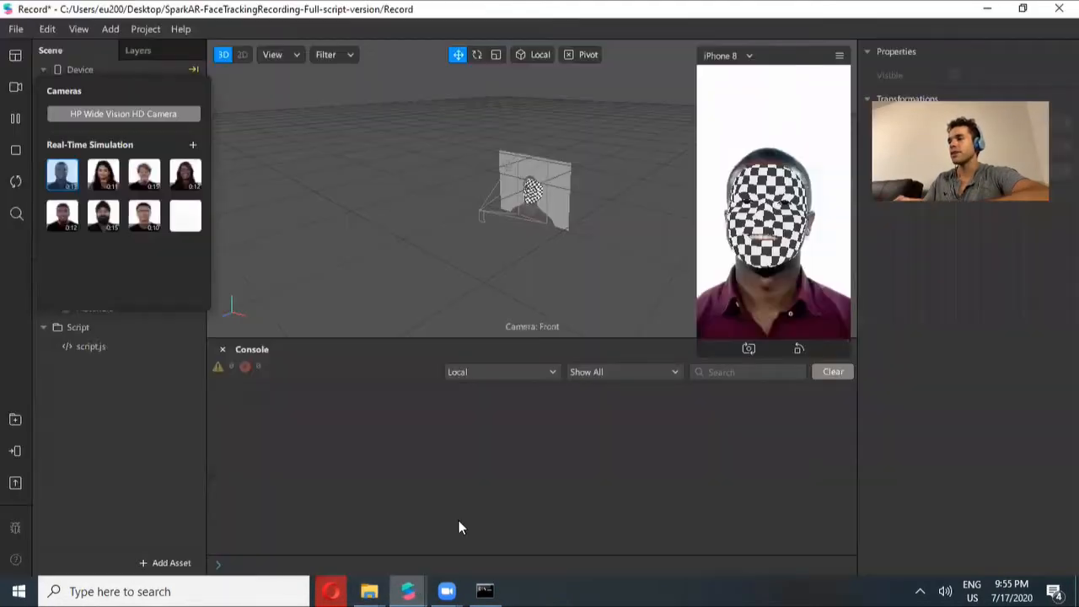
pyautogui.moveTo(412, 590)
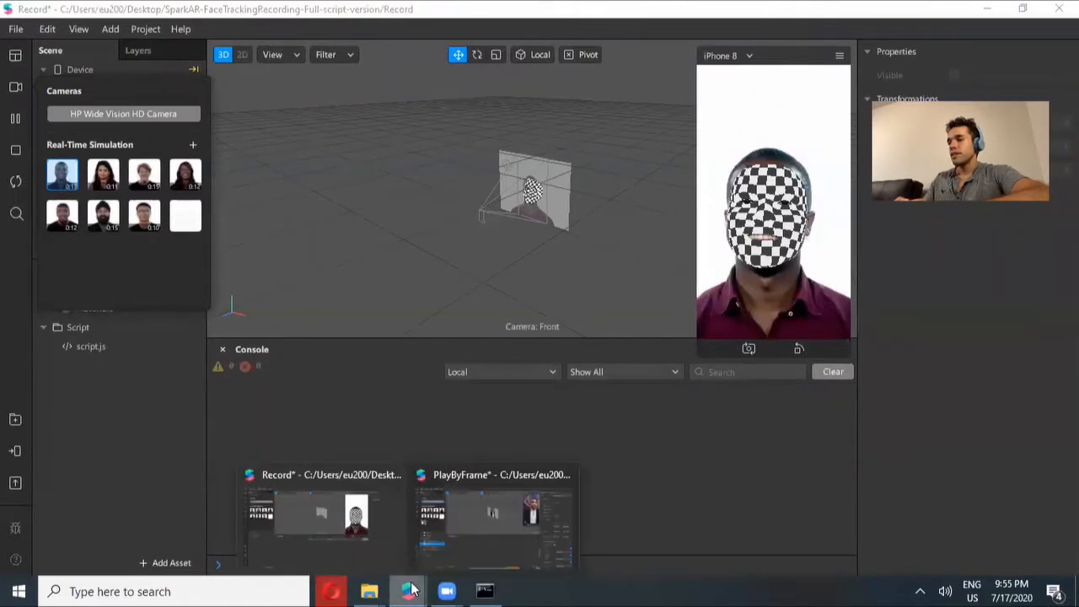
pyautogui.click(336, 423)
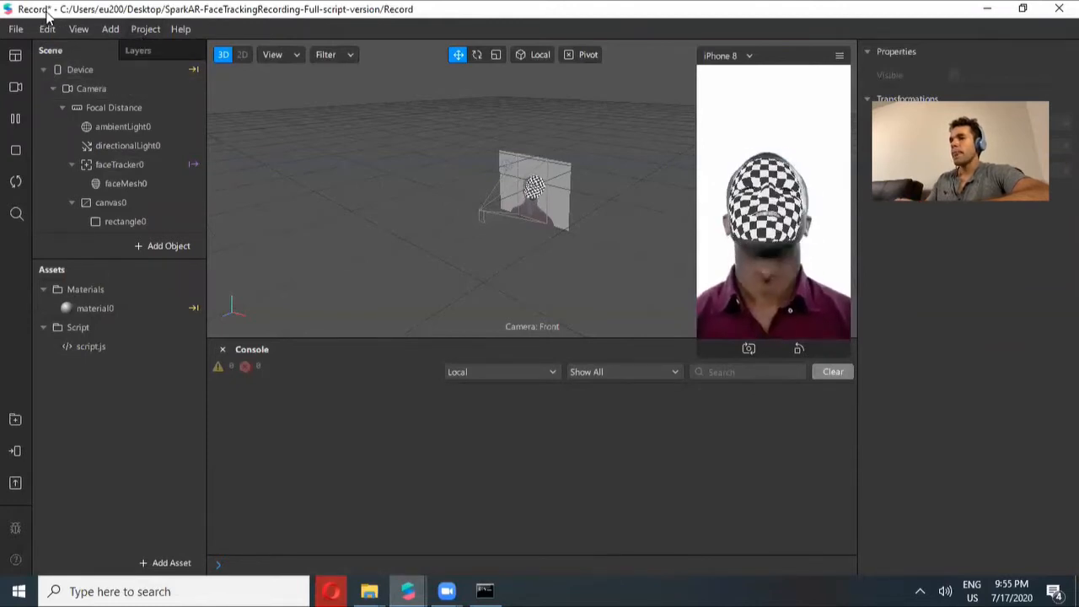
# Add camera.webm from the ffmpeg bin folder on the Desktop as a new real-time simulation video
pyautogui.click(17, 89)
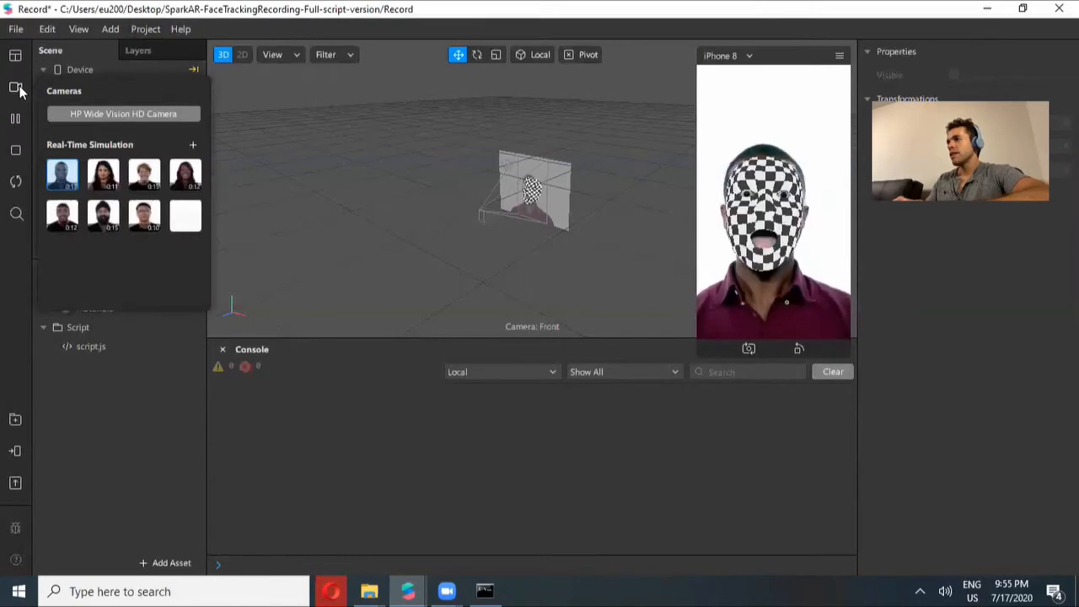
pyautogui.click(196, 146)
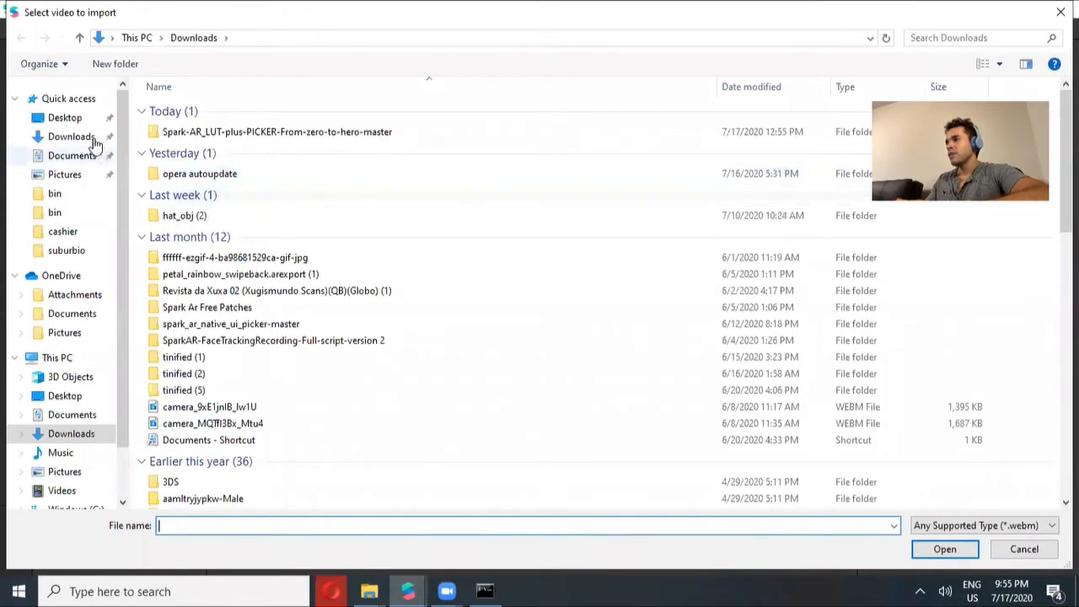
pyautogui.click(75, 122)
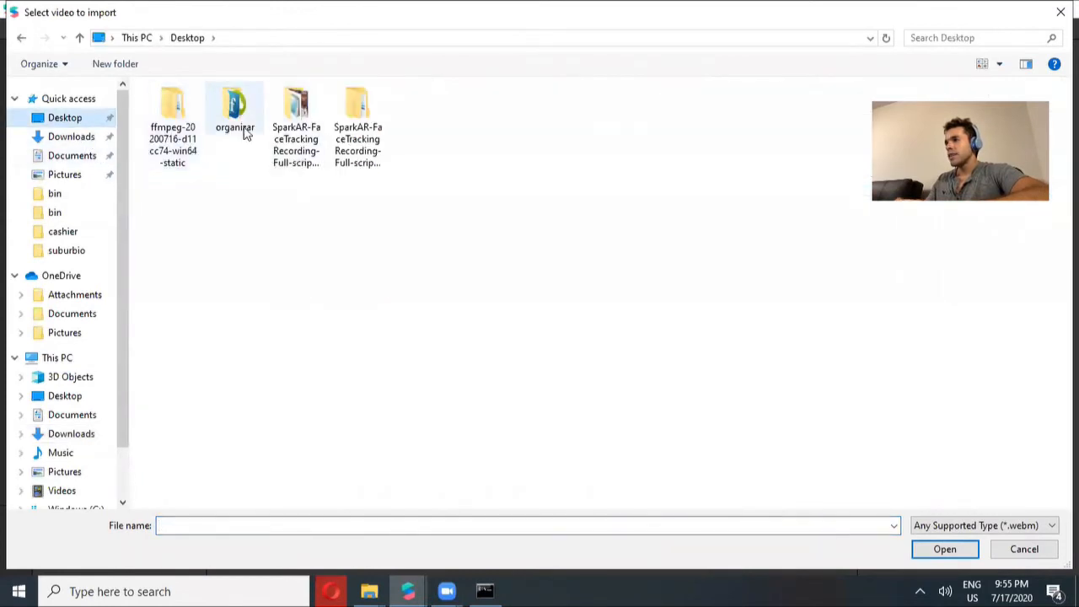
pyautogui.doubleClick(187, 126)
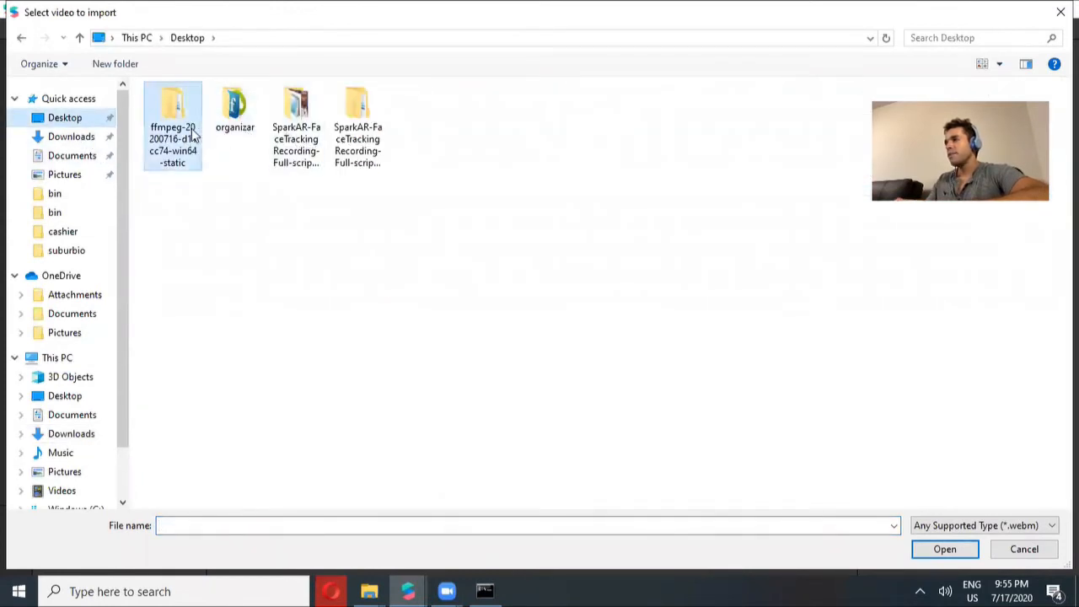
pyautogui.doubleClick(186, 117)
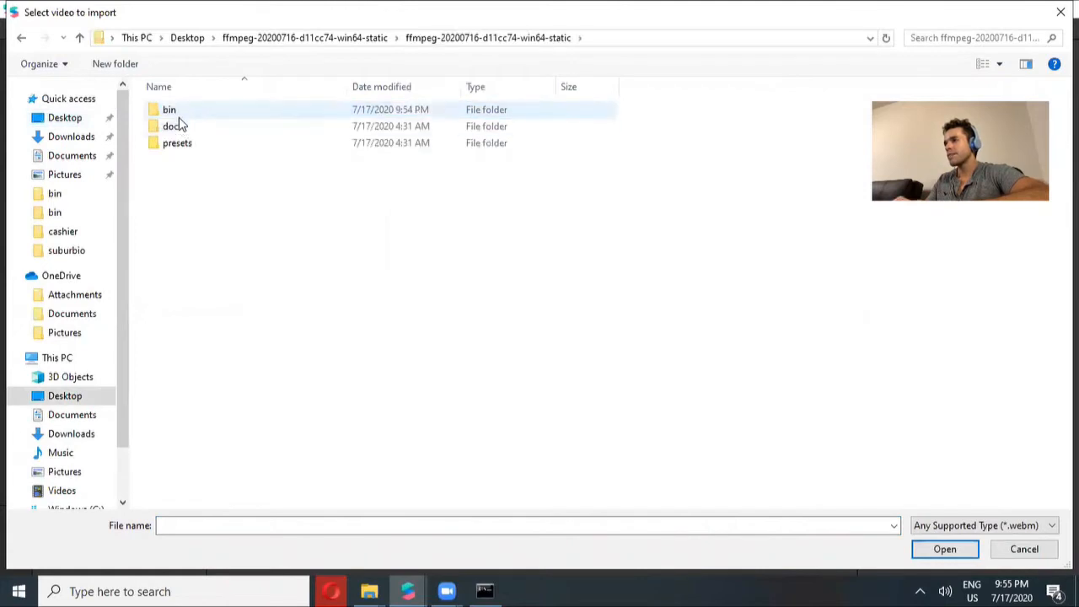
pyautogui.doubleClick(179, 115)
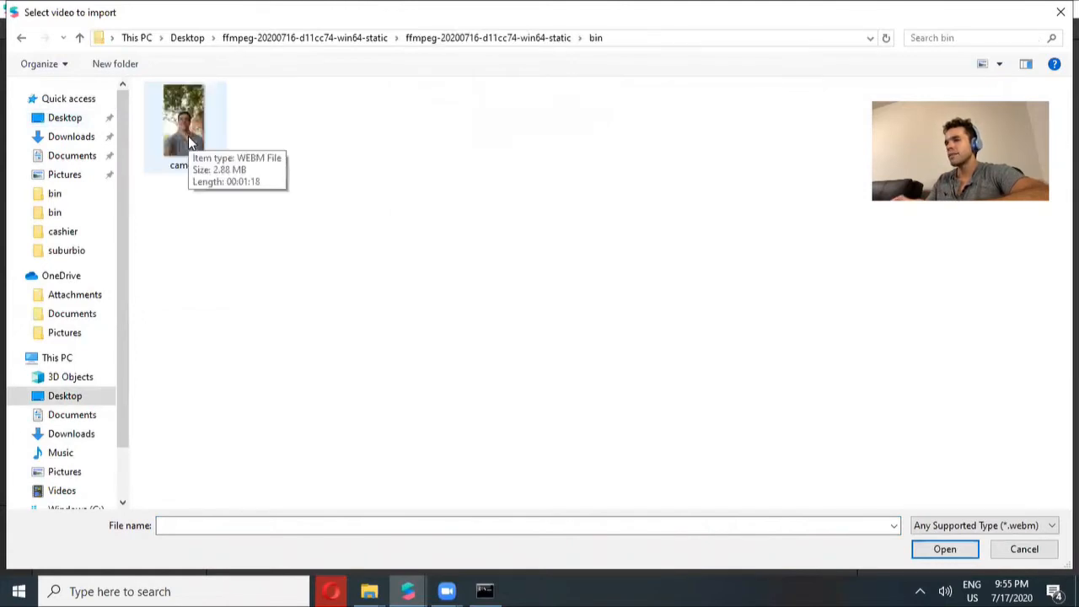
pyautogui.click(189, 143)
pyautogui.doubleClick(189, 144)
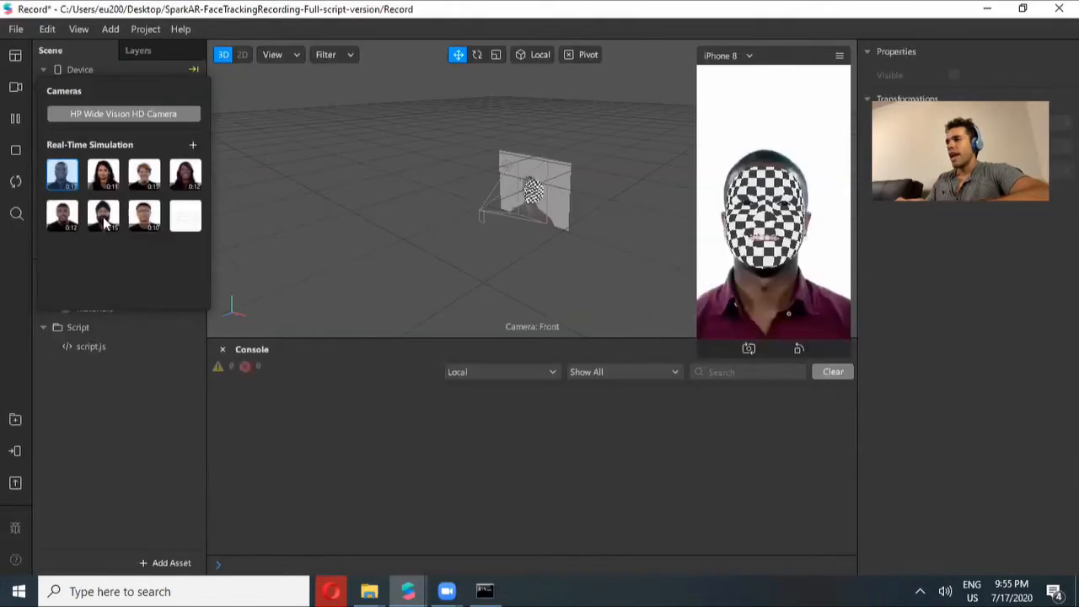
# Preview each built-in simulation video, then reselect the imported camera video
pyautogui.click(73, 175)
pyautogui.click(107, 175)
pyautogui.click(145, 174)
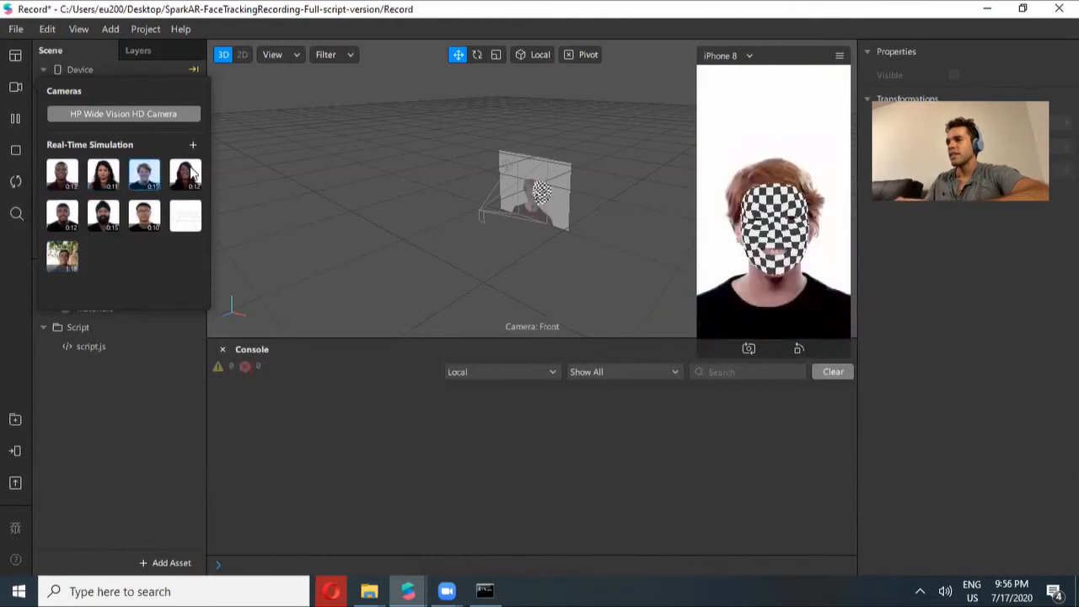
pyautogui.click(187, 175)
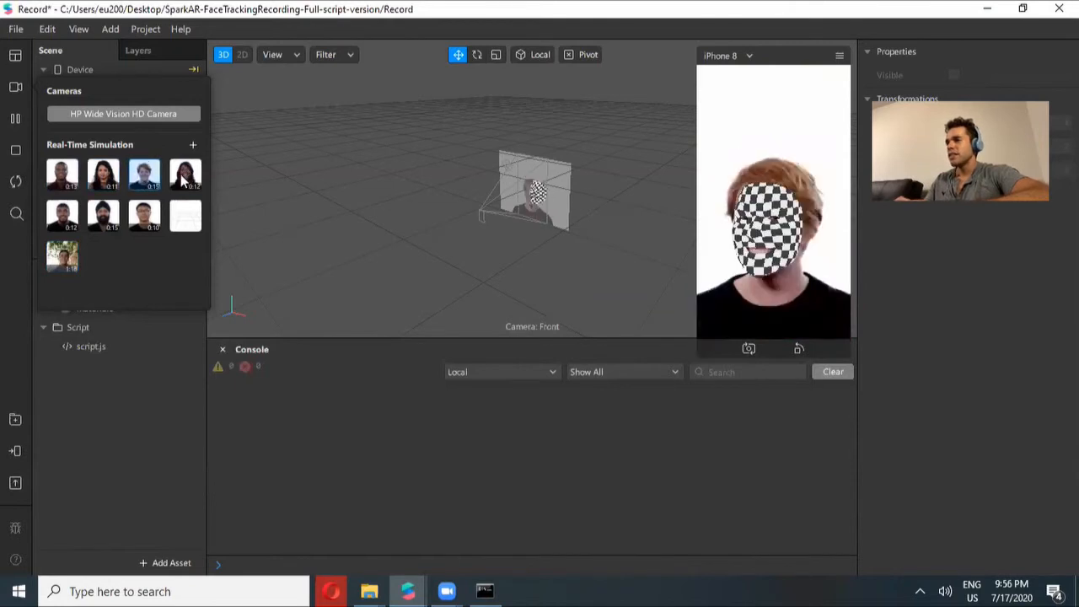
pyautogui.click(66, 216)
pyautogui.click(103, 216)
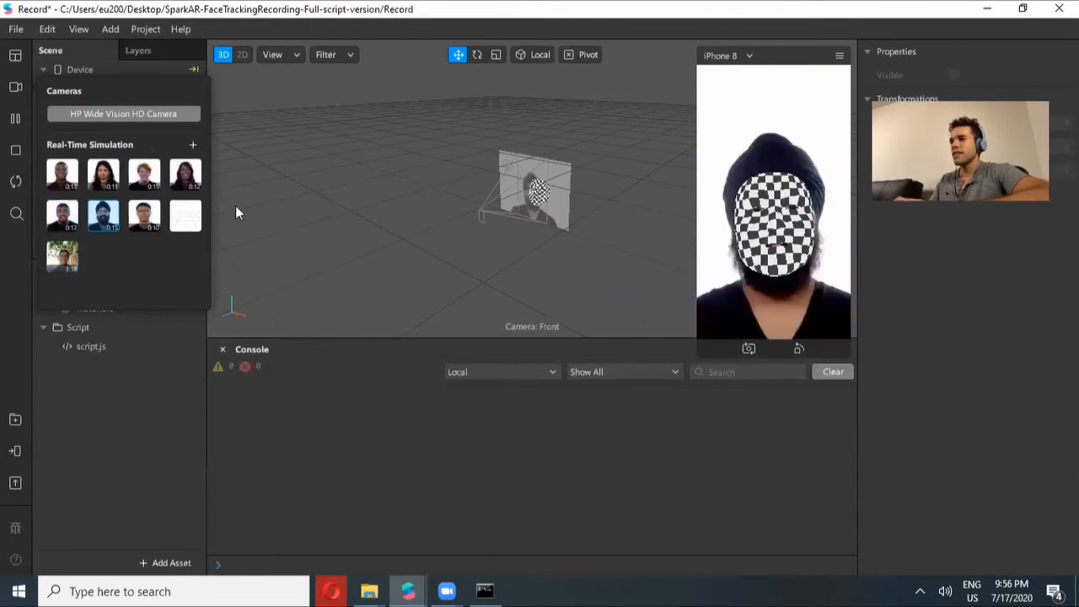
pyautogui.click(144, 216)
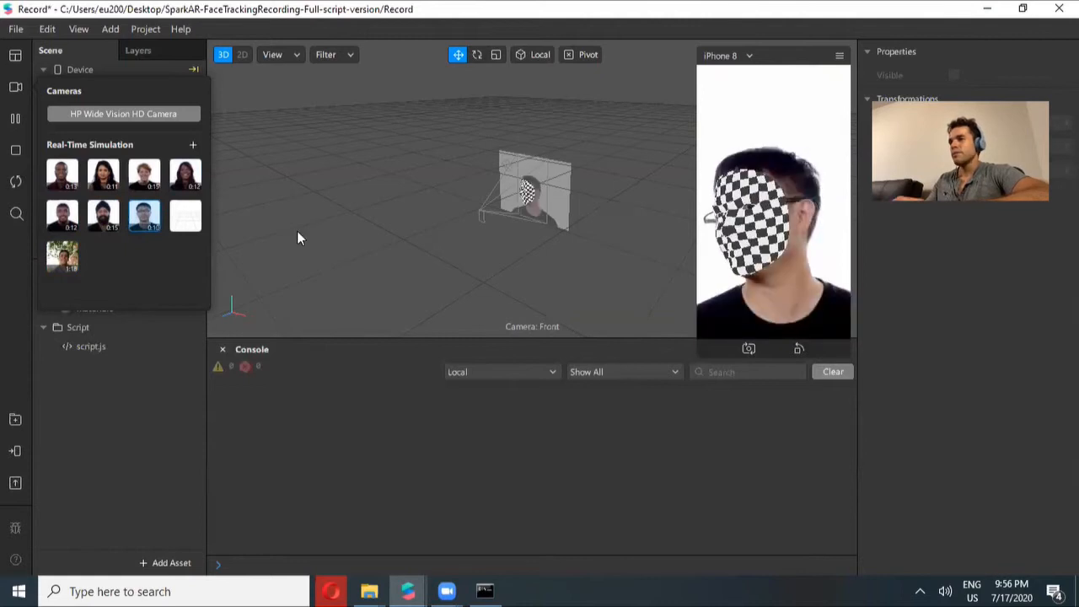
pyautogui.click(63, 256)
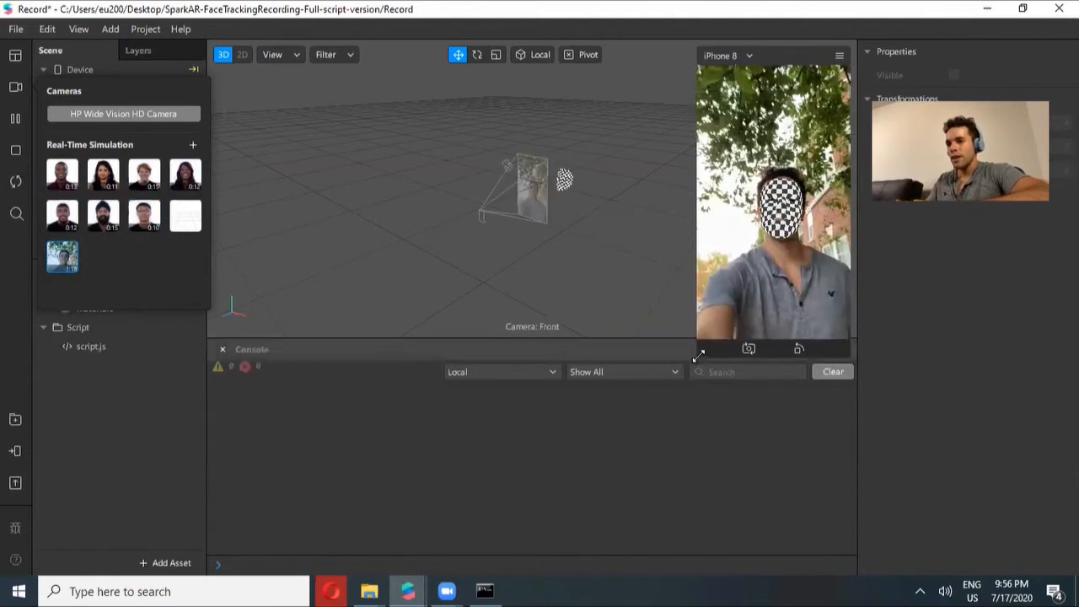
# Open script.js from the project assets in Visual Studio Code
pyautogui.moveTo(699, 356); pyautogui.dragTo(587, 552)
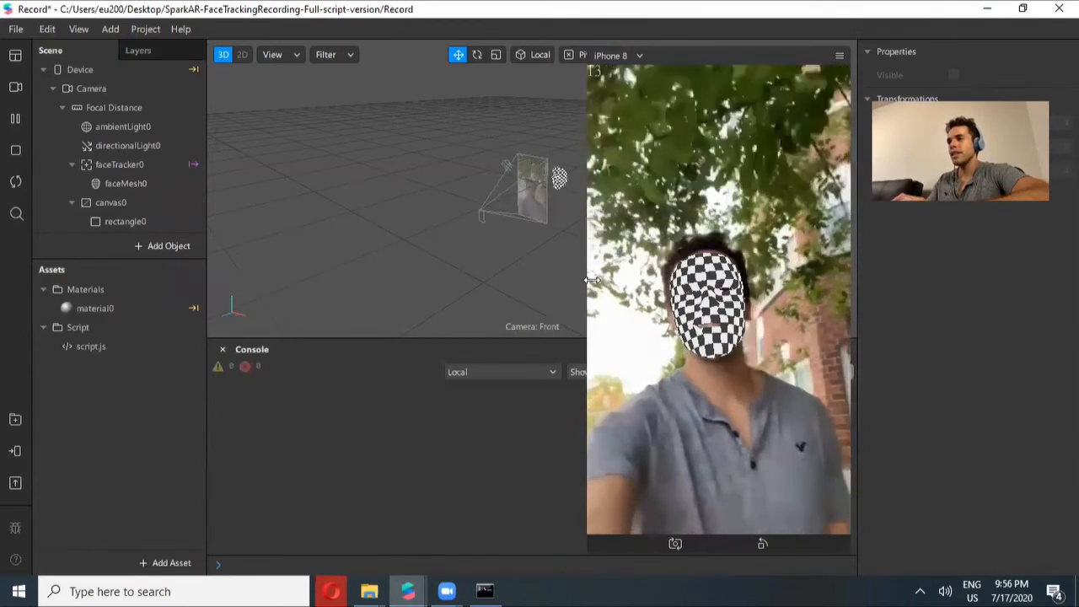
pyautogui.click(96, 351)
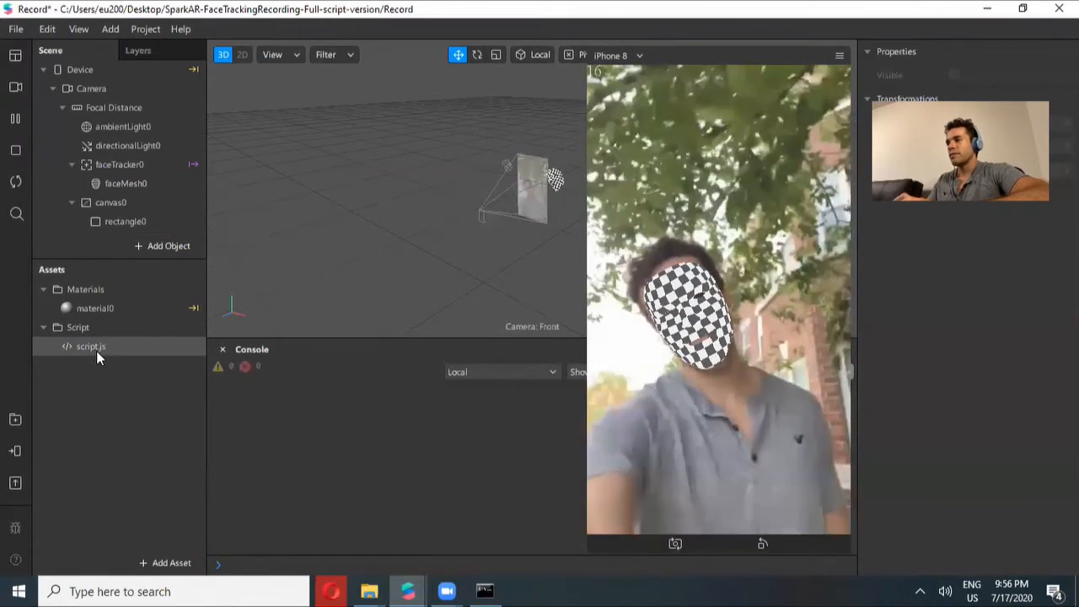
pyautogui.click(91, 346)
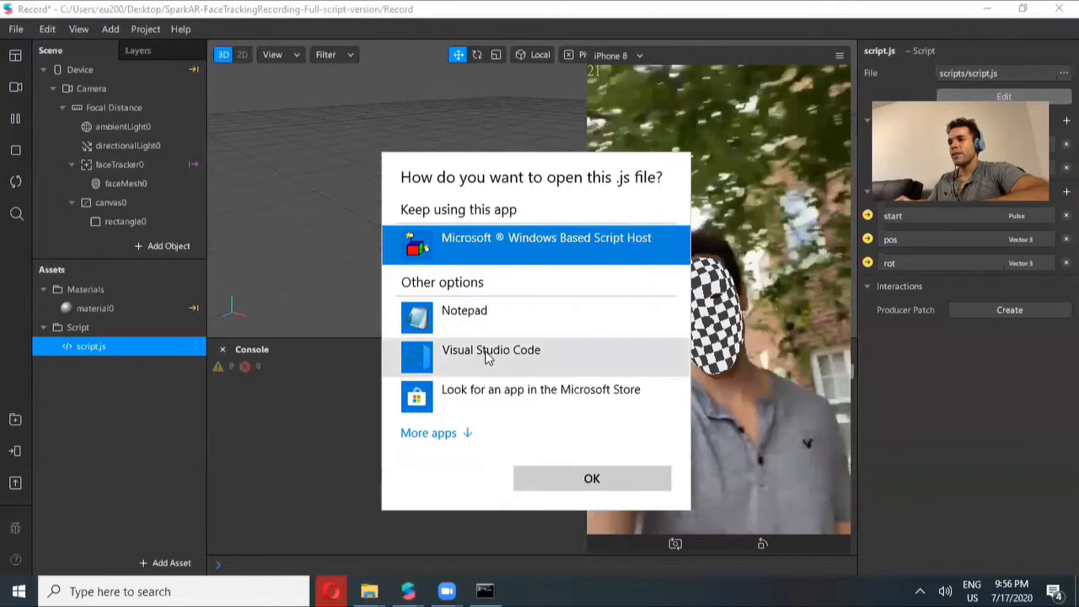
pyautogui.doubleClick(487, 356)
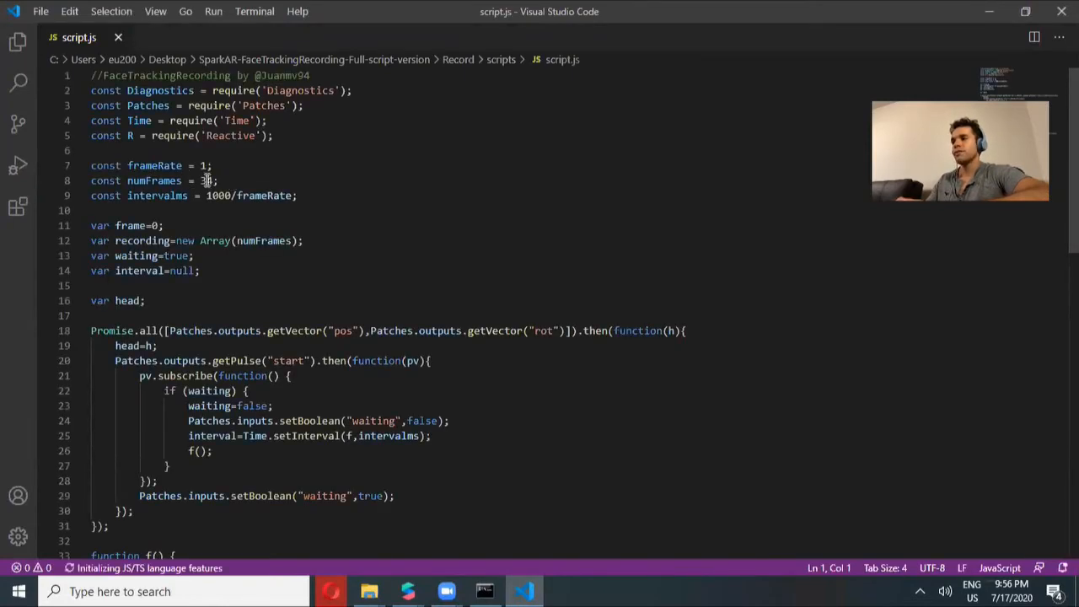
# Check the number of extracted frames in the bin folder and set numFrames in script.js to 78
pyautogui.click(369, 592)
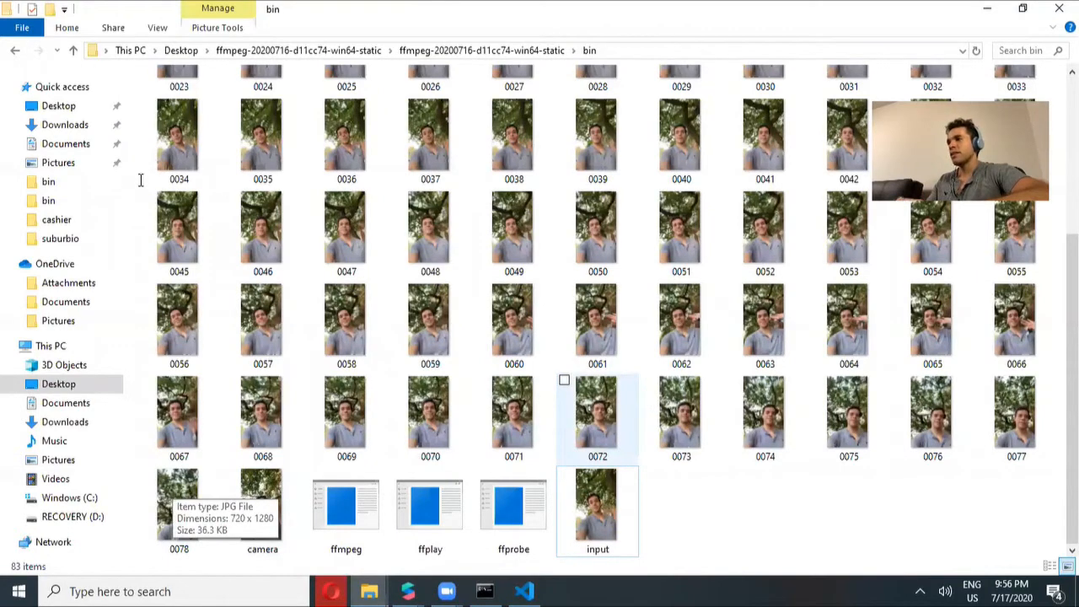
pyautogui.hotkey('alt', 'Tab')
pyautogui.click(206, 181)
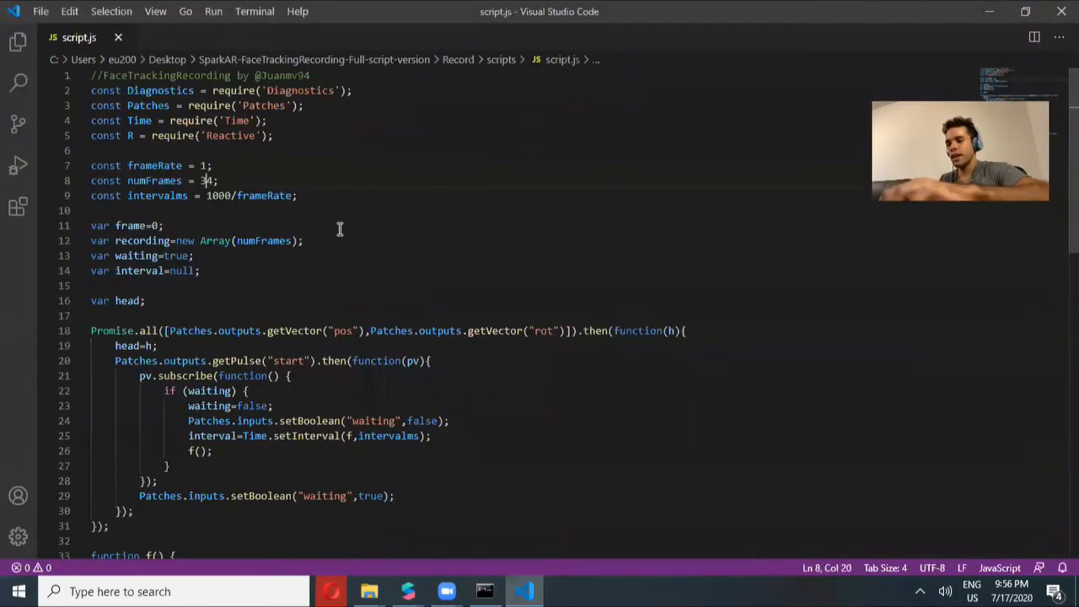
pyautogui.hotkey('ctrl', 'd')
pyautogui.write('78')
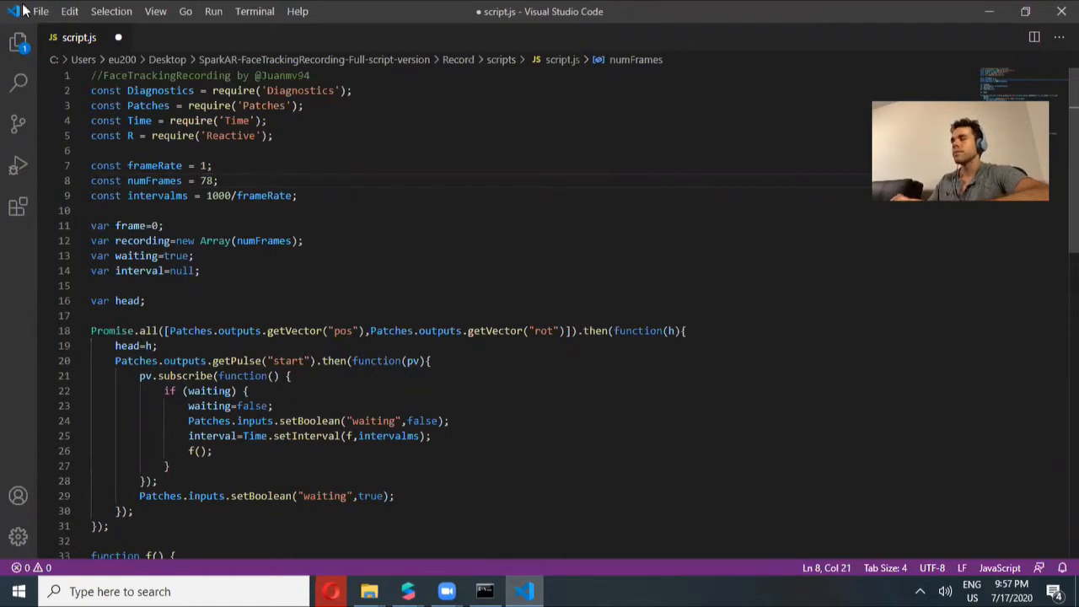
# Save script.js and close Visual Studio Code
pyautogui.hotkey('alt', 'f')
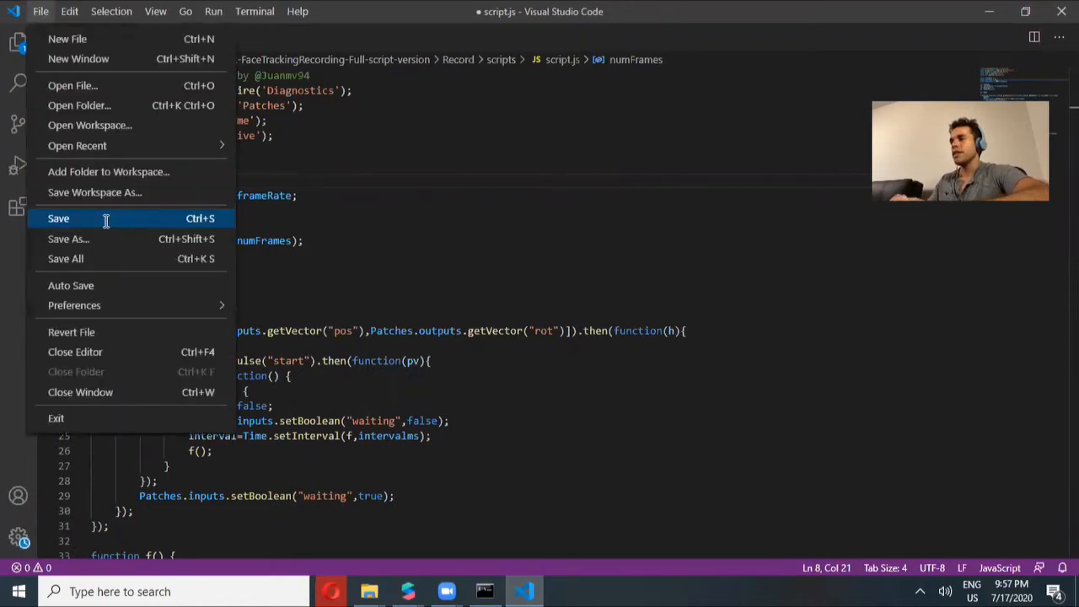
pyautogui.click(104, 218)
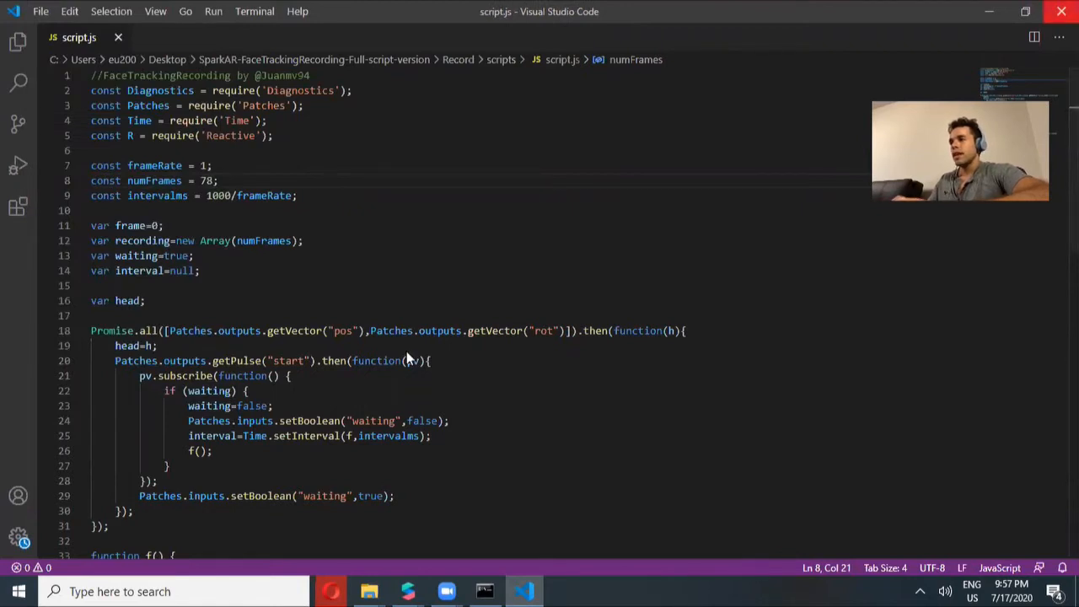
pyautogui.hotkey('alt', 'F4')
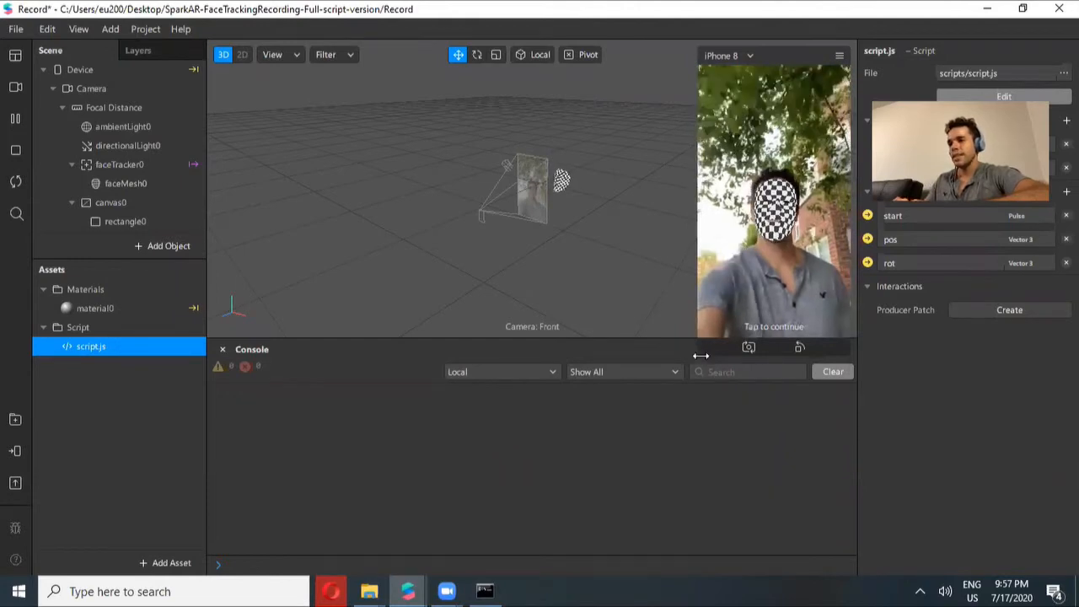
# Toggle the Simulate Touch option in the simulator's menu
pyautogui.moveTo(702, 362); pyautogui.dragTo(579, 568)
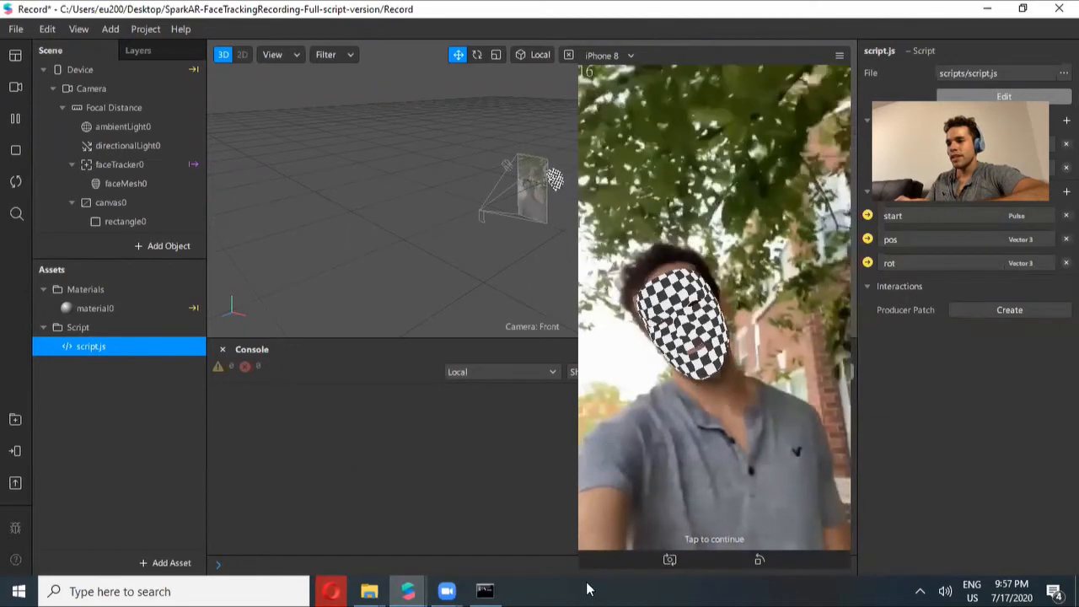
pyautogui.moveTo(579, 566); pyautogui.dragTo(715, 355)
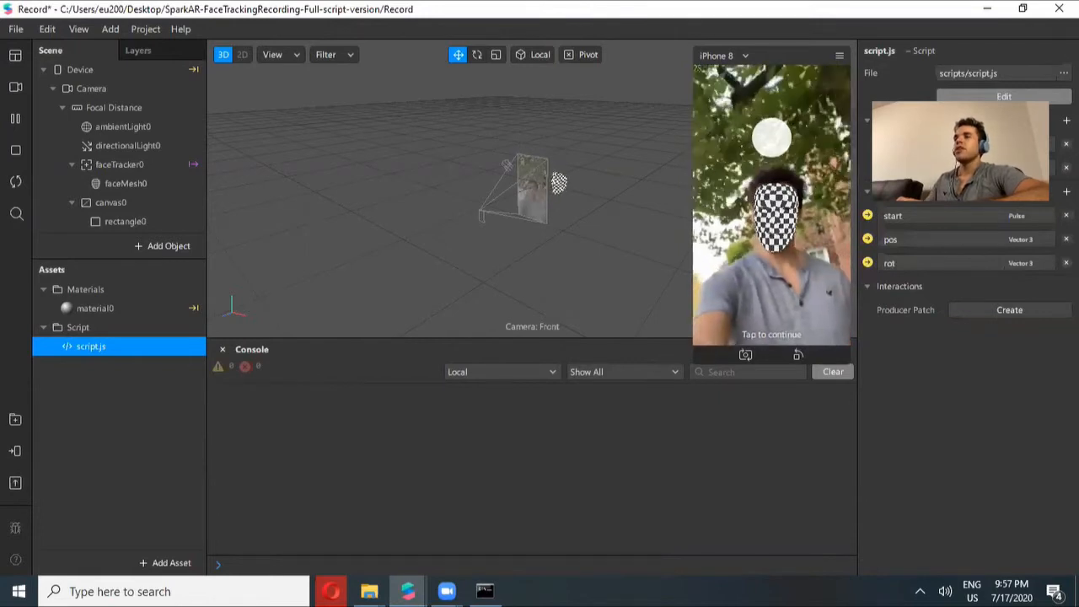
pyautogui.click(839, 55)
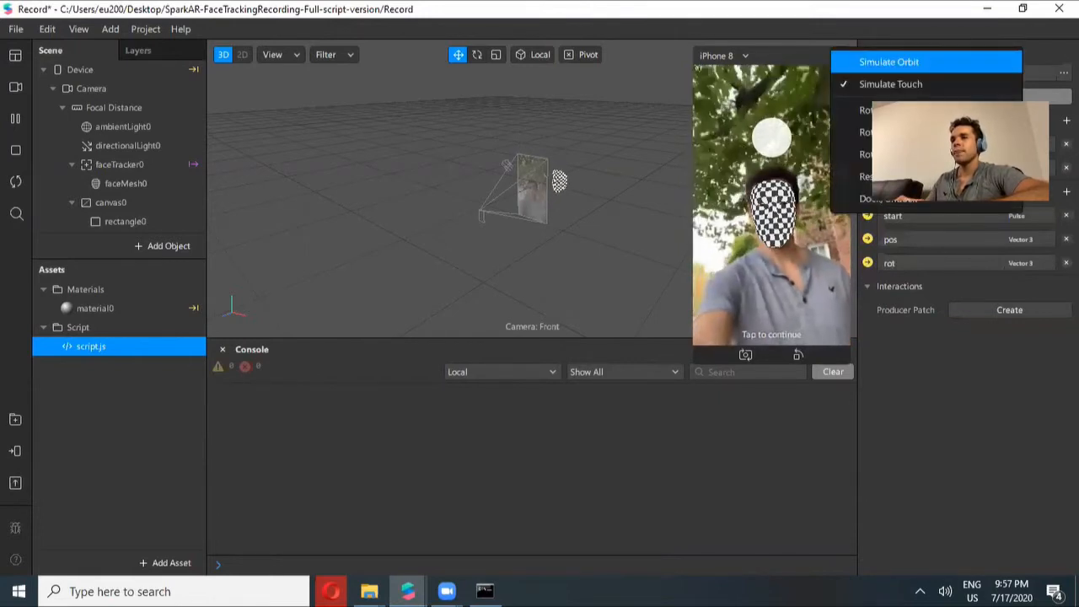
pyautogui.click(909, 83)
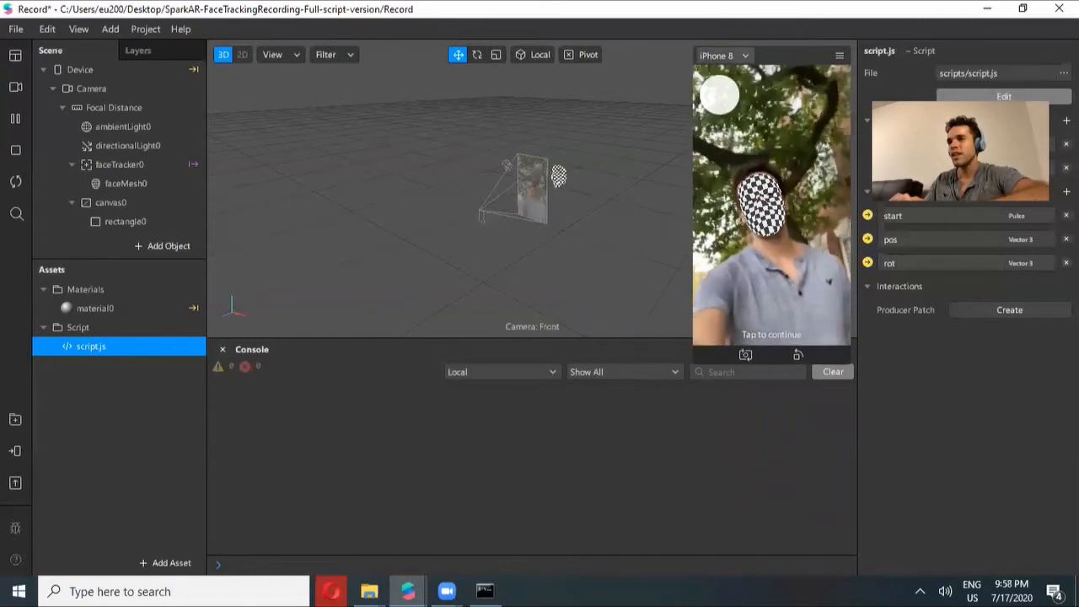
# Restart the effect so the imported video plays through and records the face tracking data
pyautogui.click(15, 183)
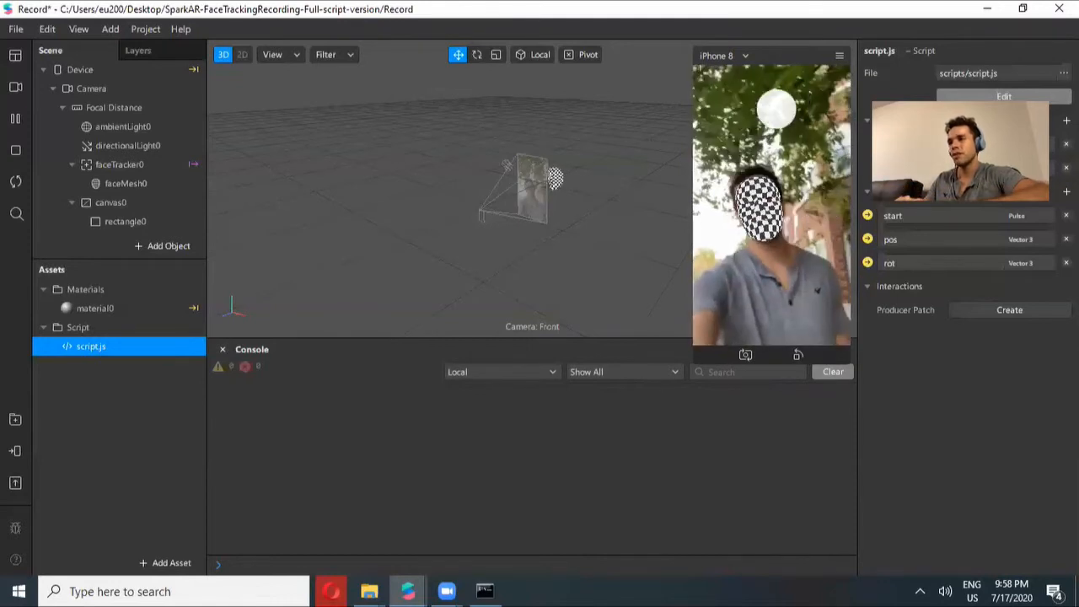
pyautogui.click(16, 185)
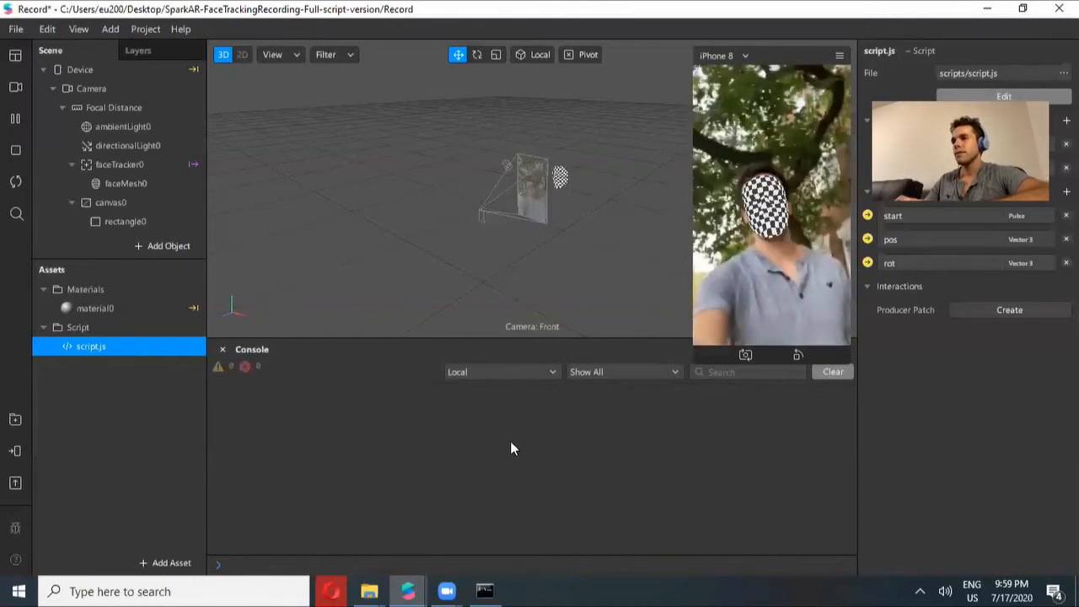
pyautogui.moveTo(698, 363); pyautogui.dragTo(519, 489)
pyautogui.moveTo(570, 396); pyautogui.dragTo(752, 258)
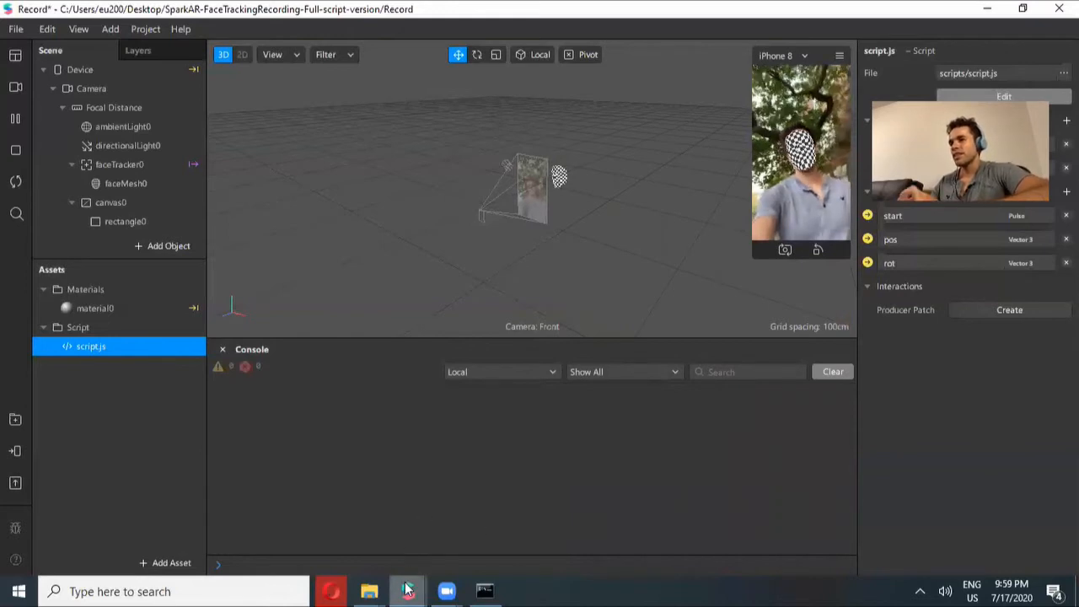
pyautogui.moveTo(407, 589)
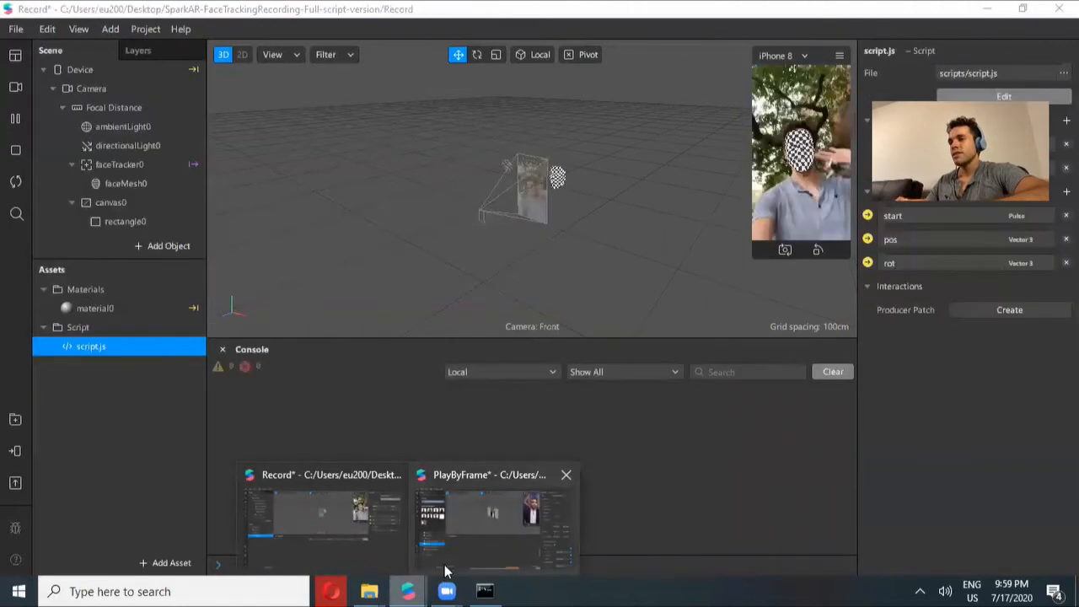
pyautogui.click(376, 565)
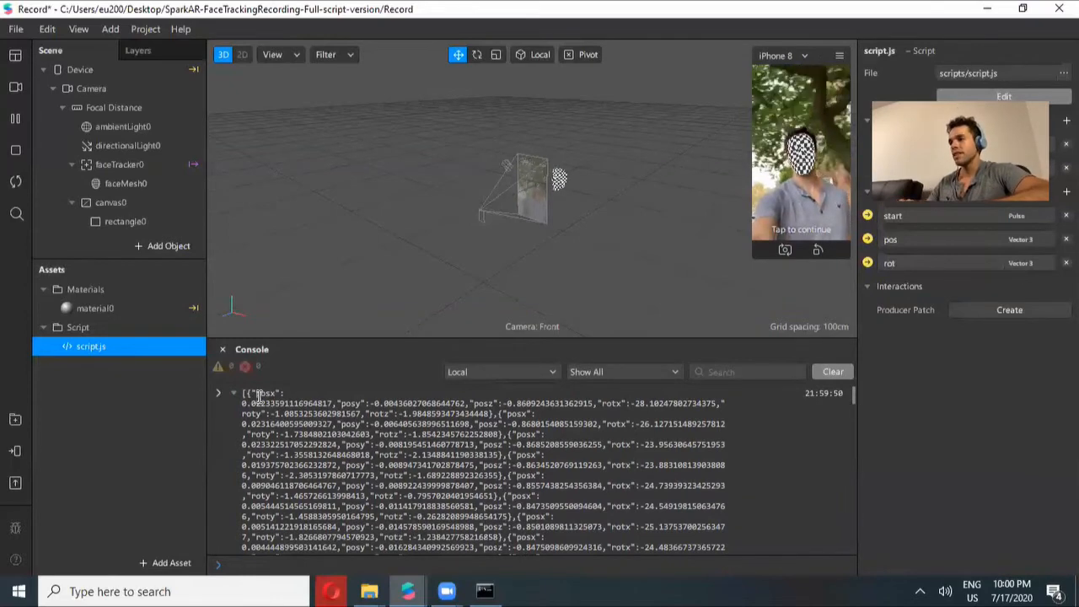
# Select all of the recorded position and rotation data printed in the console
pyautogui.moveTo(242, 393); pyautogui.dragTo(296, 478)
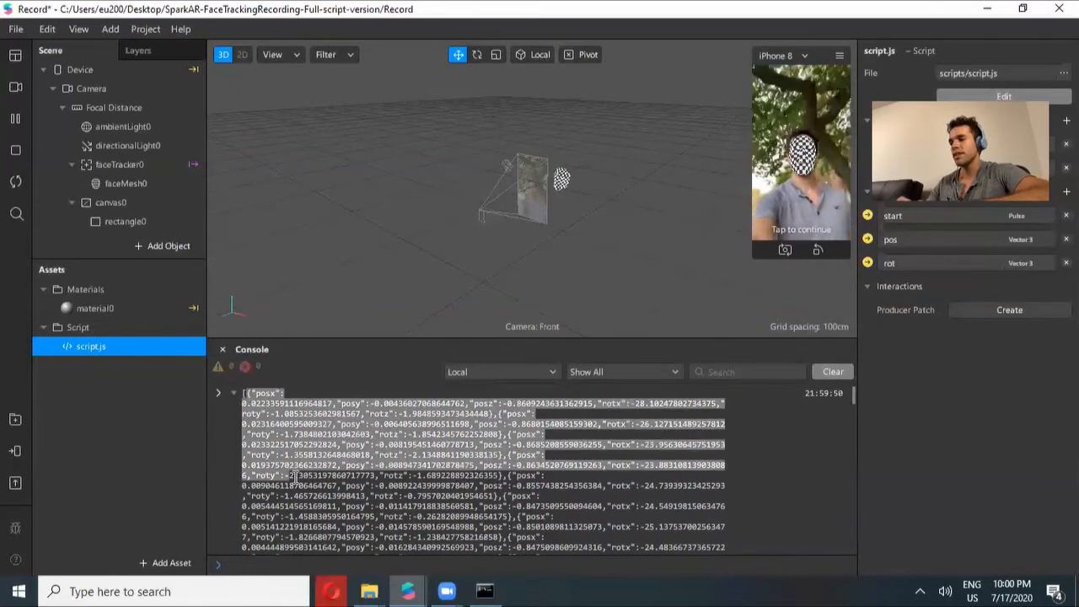
pyautogui.click(295, 477)
pyautogui.hotkey('ctrl', 'a')
pyautogui.click(295, 477)
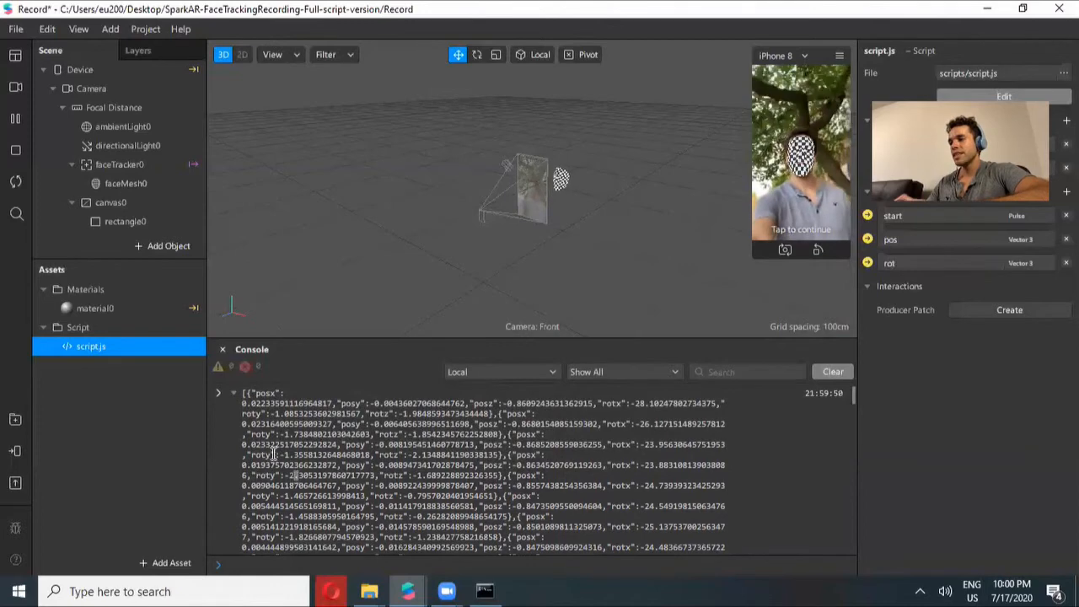
pyautogui.hotkey('ctrl', 'a')
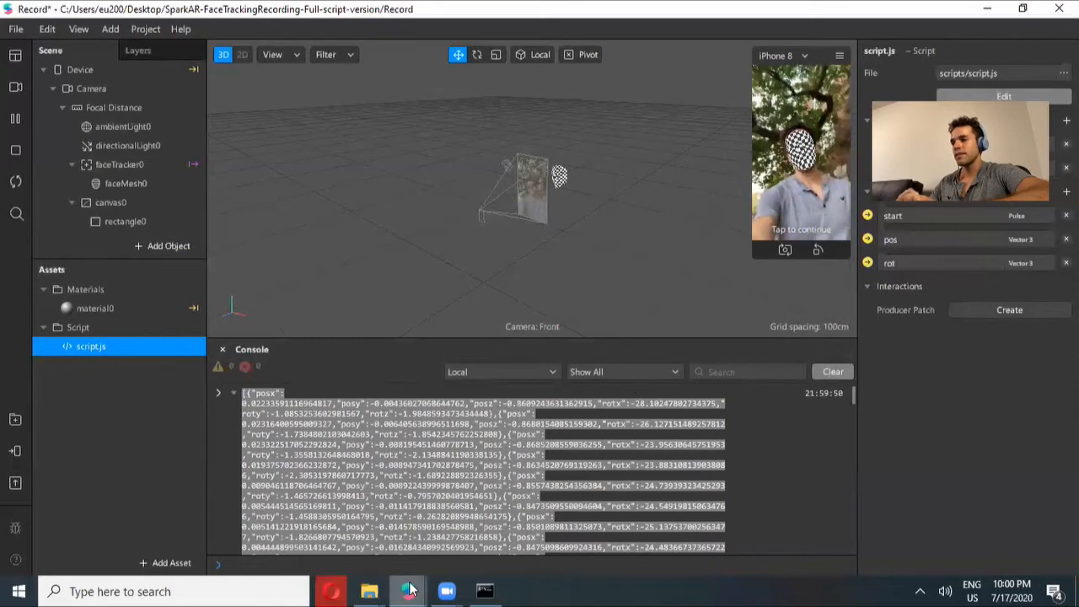
pyautogui.moveTo(408, 591)
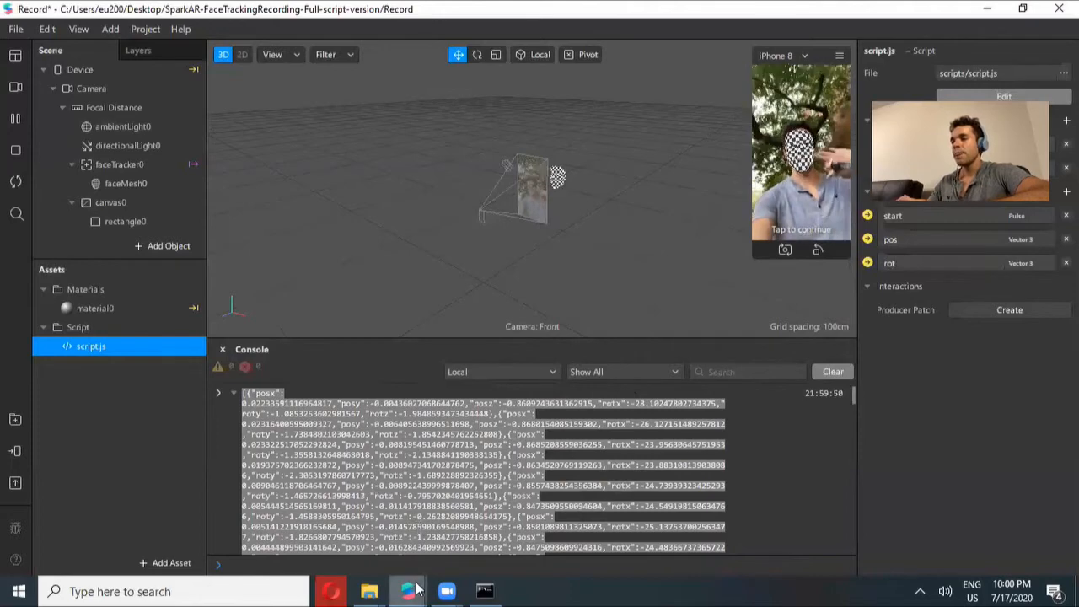
# Switch to the PlayByFrame project and delete the 00[1-34] texture sequence together with its files
pyautogui.click(456, 530)
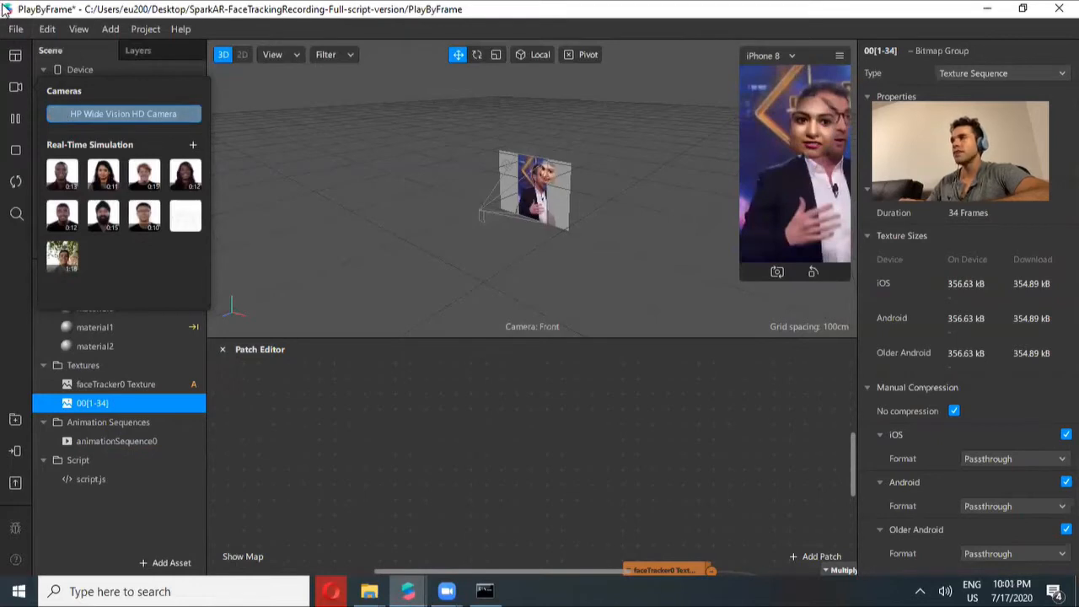
pyautogui.click(268, 392)
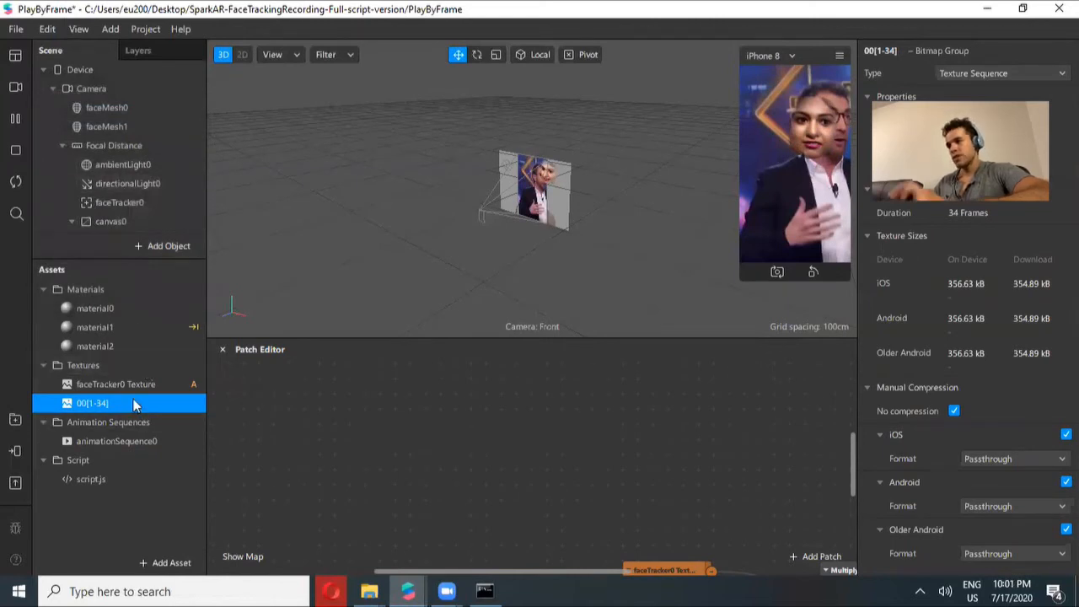
pyautogui.rightClick(83, 405)
pyautogui.click(158, 438)
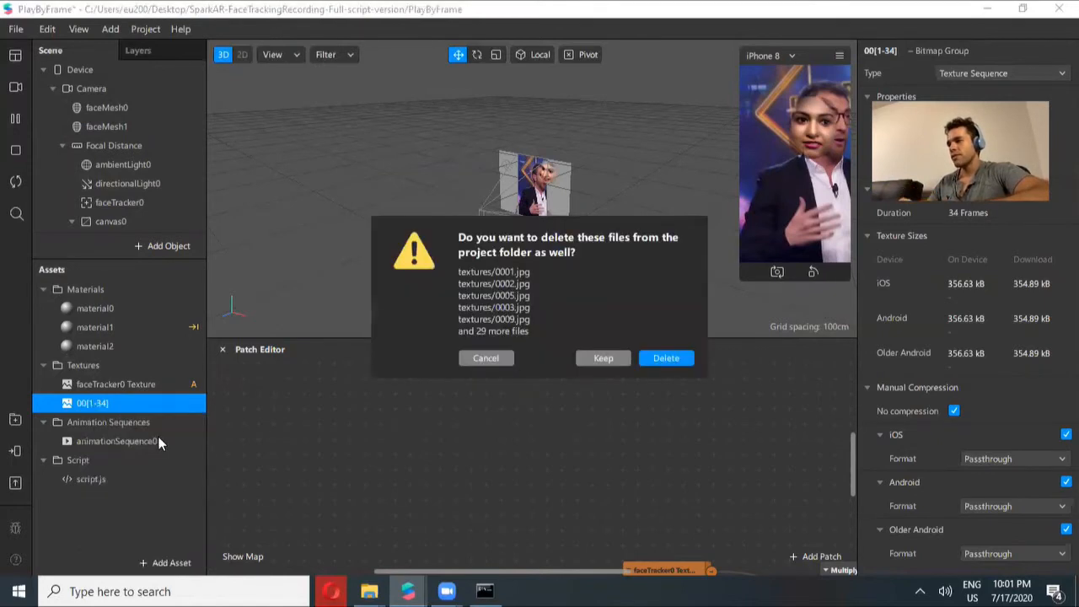
pyautogui.click(676, 360)
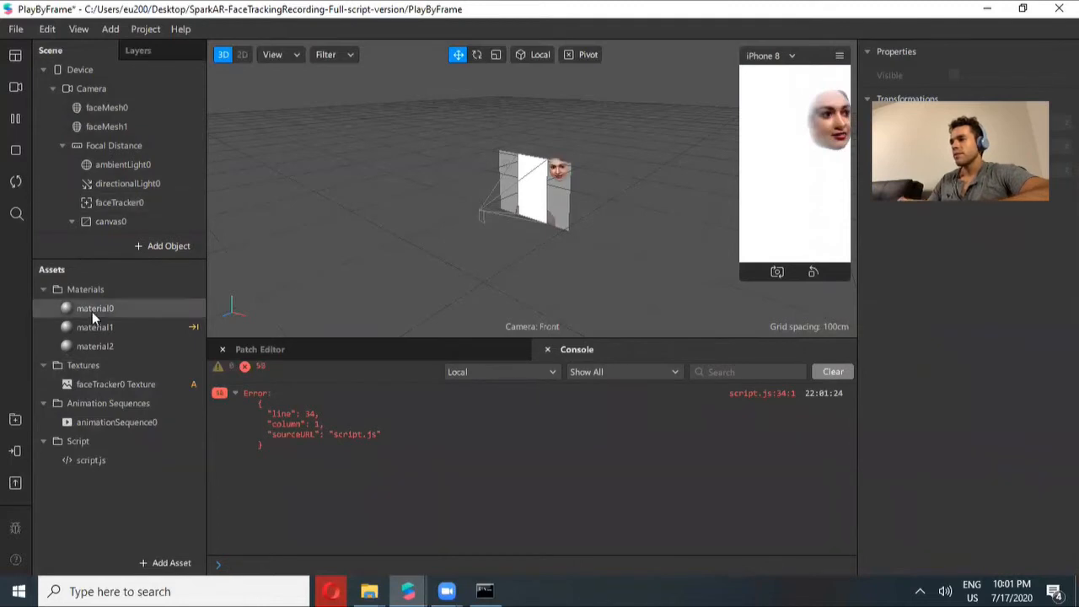
# Give animationSequence0 a new image texture imported from frames 0001 to 0078 in the ffmpeg bin folder
pyautogui.click(96, 430)
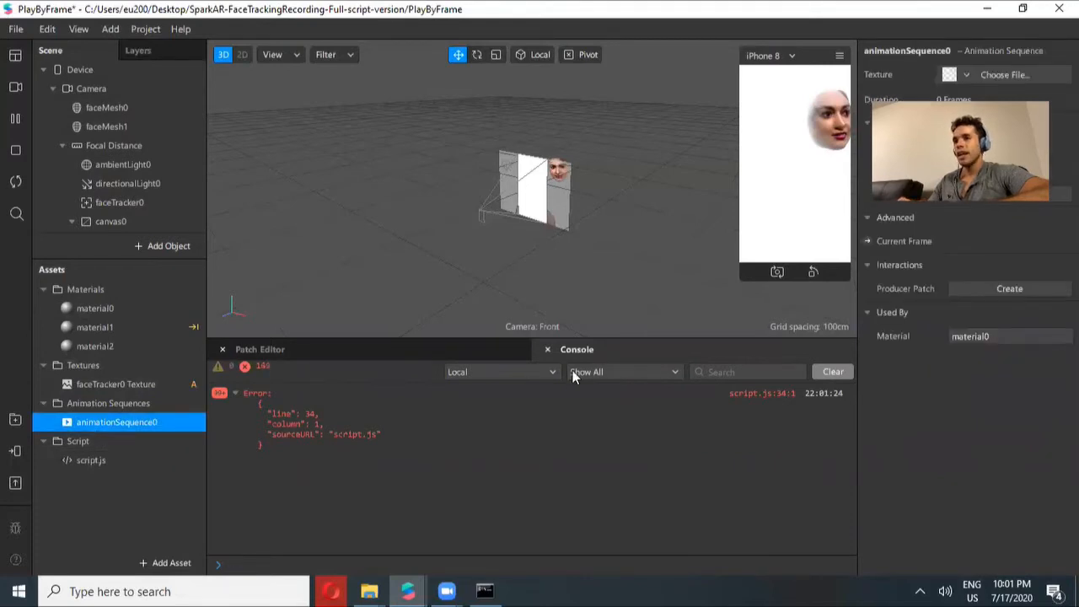
pyautogui.click(970, 76)
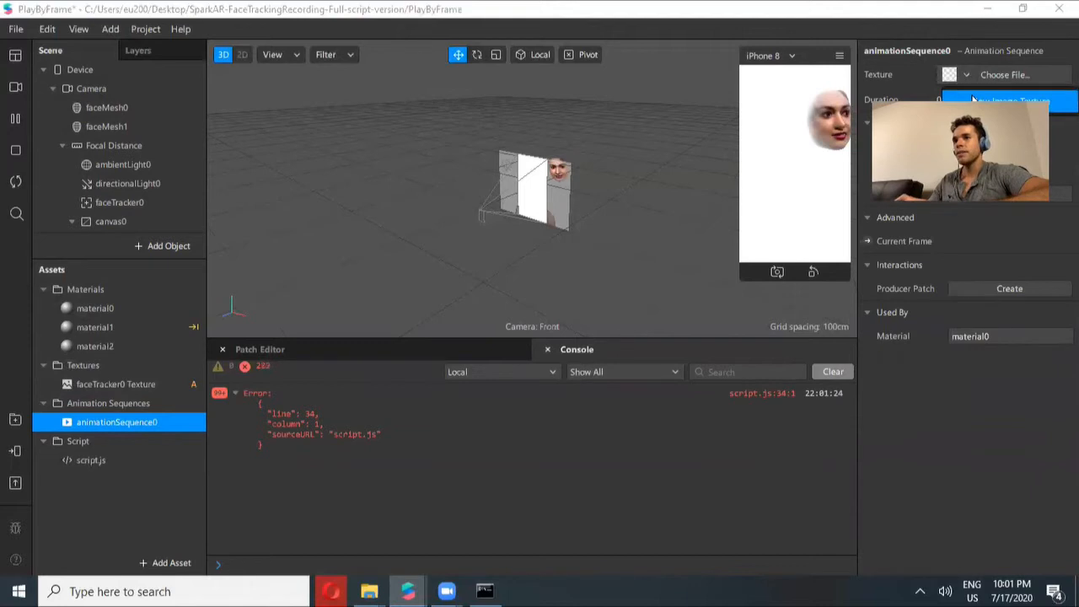
pyautogui.click(973, 100)
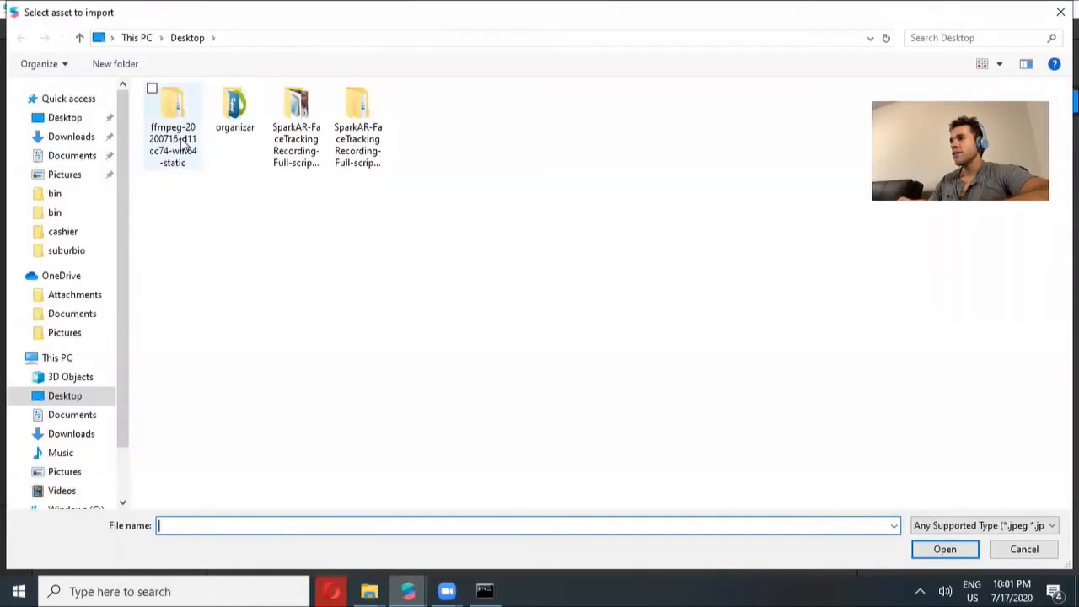
pyautogui.doubleClick(183, 145)
pyautogui.click(211, 122)
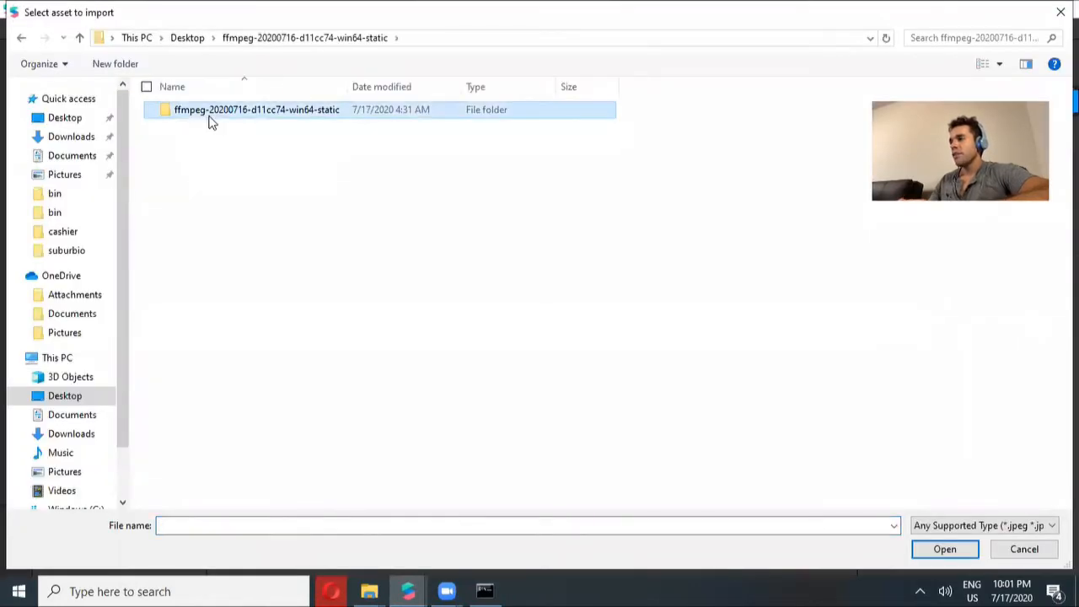
pyautogui.doubleClick(211, 123)
pyautogui.click(193, 115)
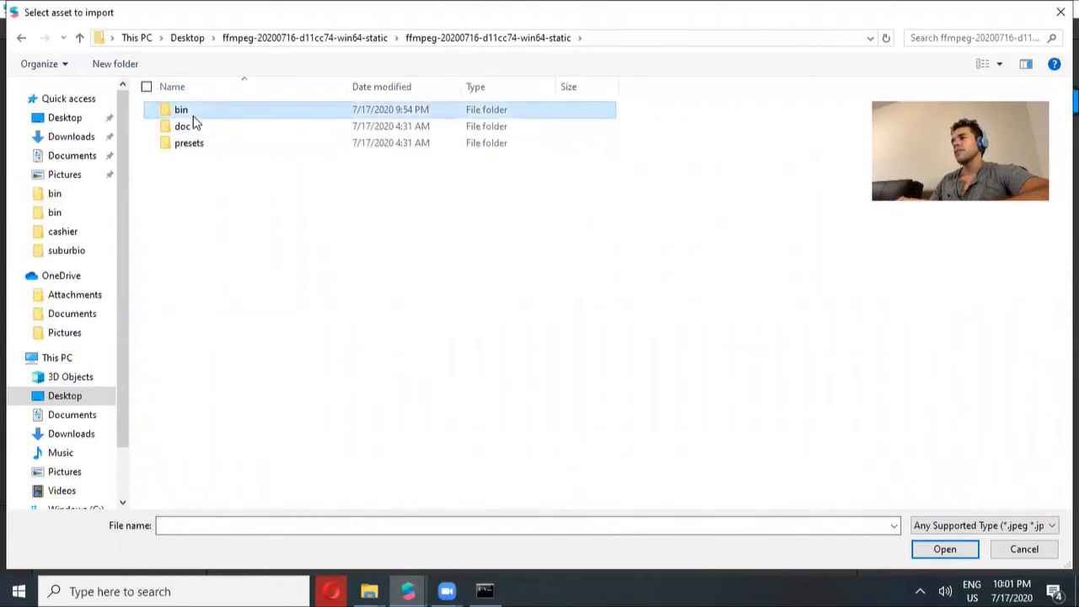
pyautogui.doubleClick(182, 120)
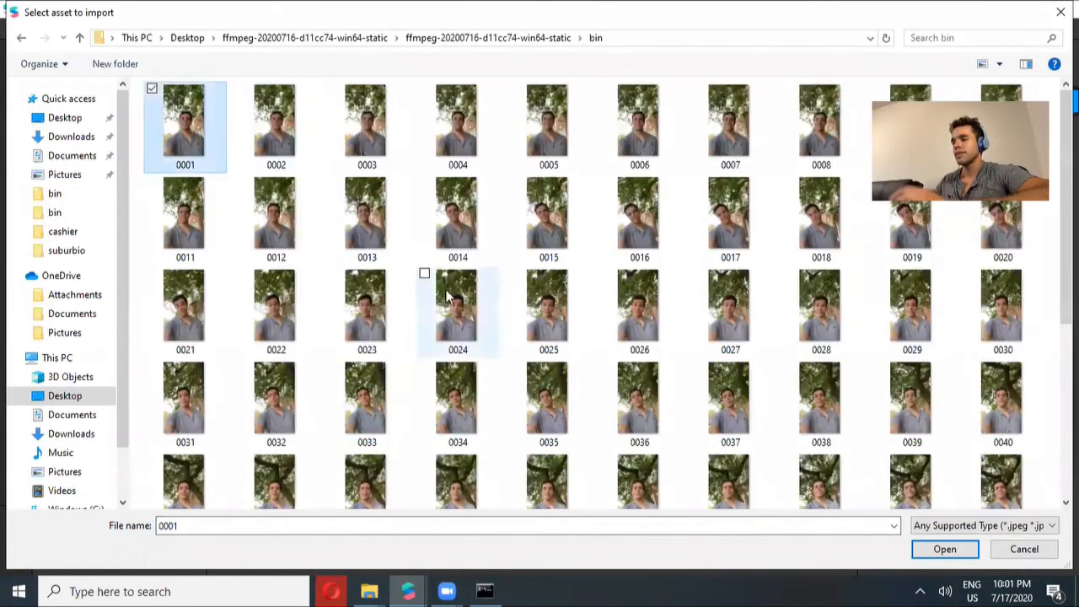
pyautogui.hotkey('shift', 'Down')
pyautogui.hotkey('shift', 'Down')
pyautogui.hotkey('shift', 'Down')
pyautogui.hotkey('shift', 'Down')
pyautogui.hotkey('shift', 'Down')
pyautogui.hotkey('shift', 'Down')
pyautogui.hotkey('shift', 'Down')
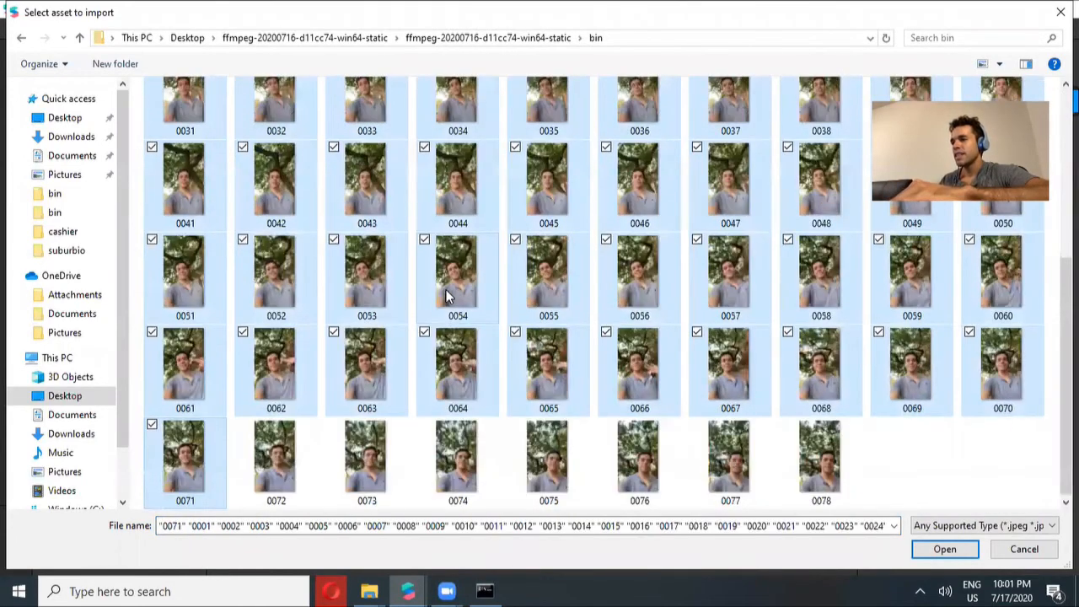
pyautogui.hotkey('shift', 'Right')
pyautogui.hotkey('shift', 'Right')
pyautogui.hotkey('shift', 'Right')
pyautogui.hotkey('shift', 'Right')
pyautogui.hotkey('shift', 'Right')
pyautogui.hotkey('shift', 'Right')
pyautogui.hotkey('shift', 'Right')
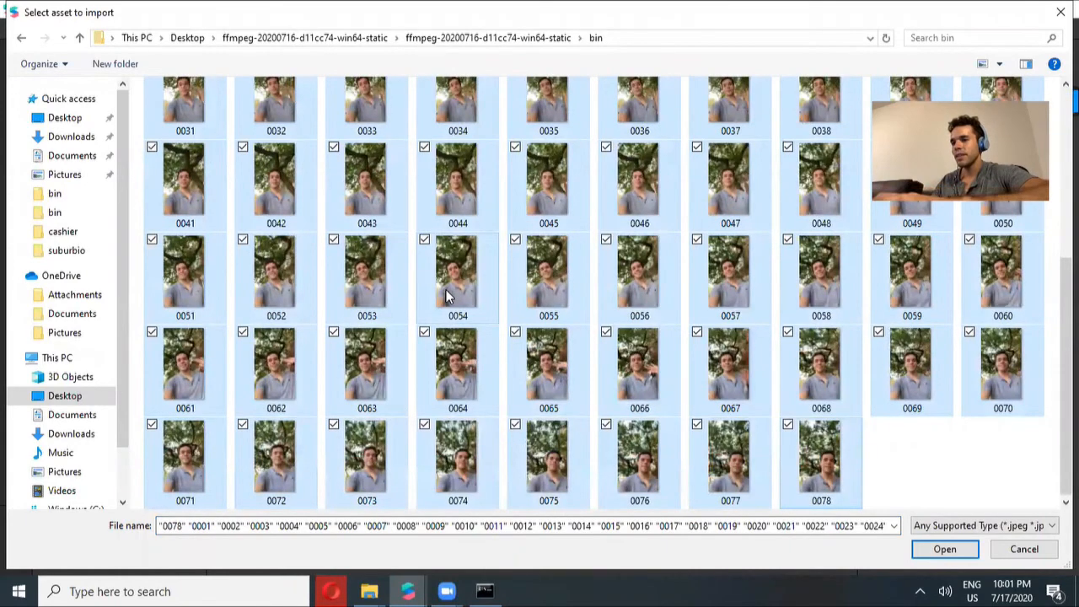
pyautogui.press('Return')
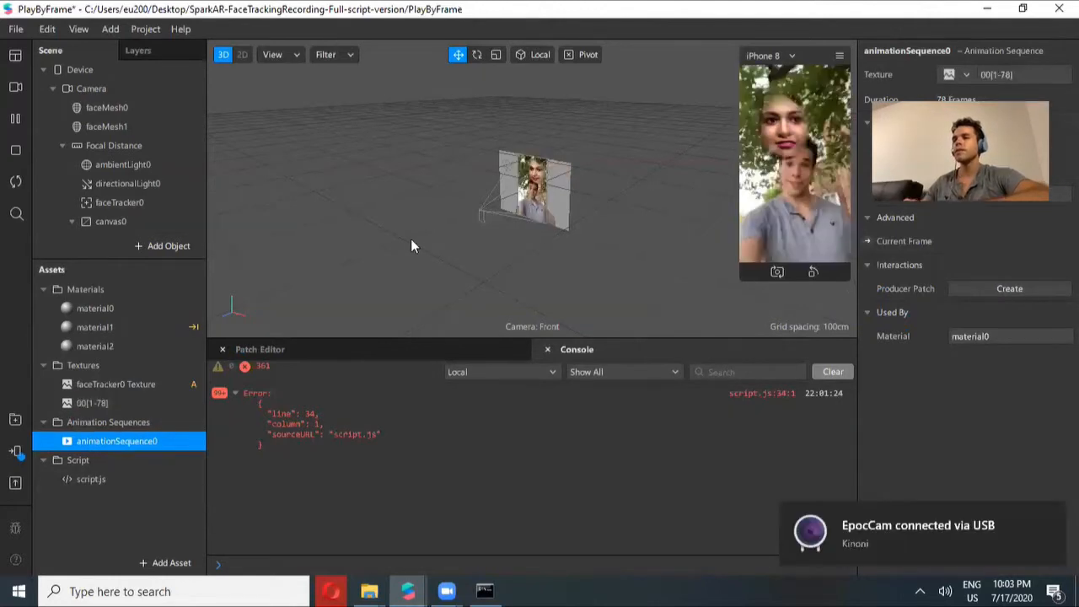
# Enable No compression on the 00[1-78] texture sequence
pyautogui.click(98, 403)
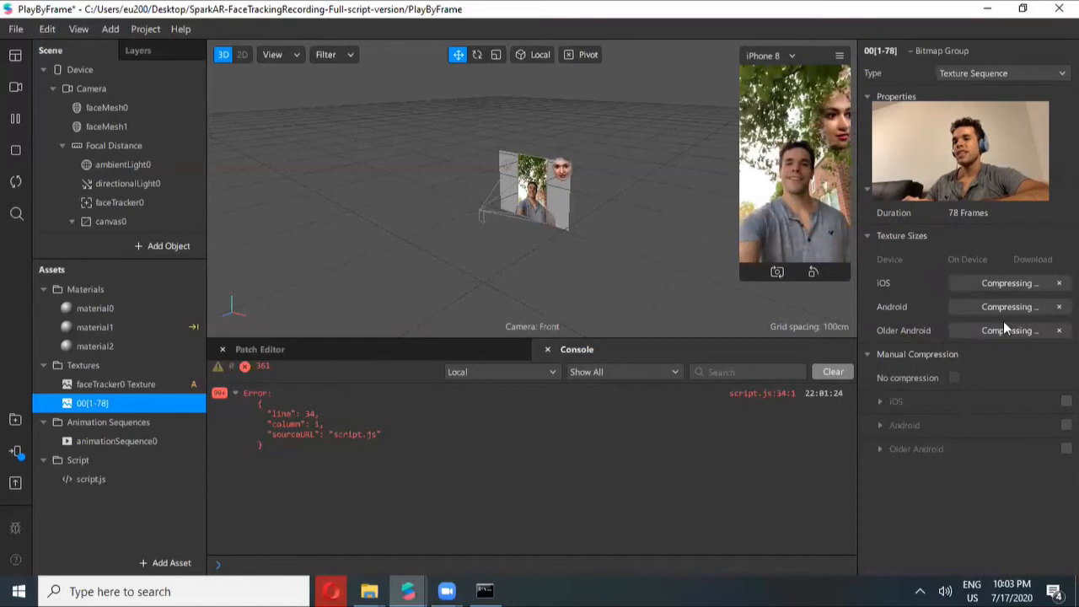
pyautogui.click(954, 378)
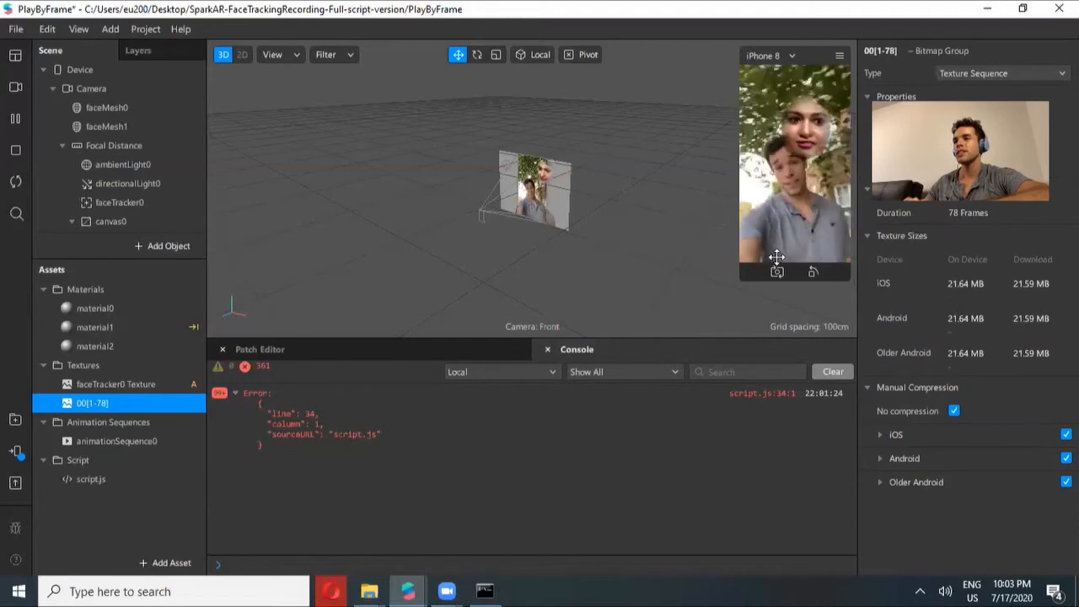
# Open script.js in the code editor and set numFrames to 78 and frameRate to 10
pyautogui.click(84, 481)
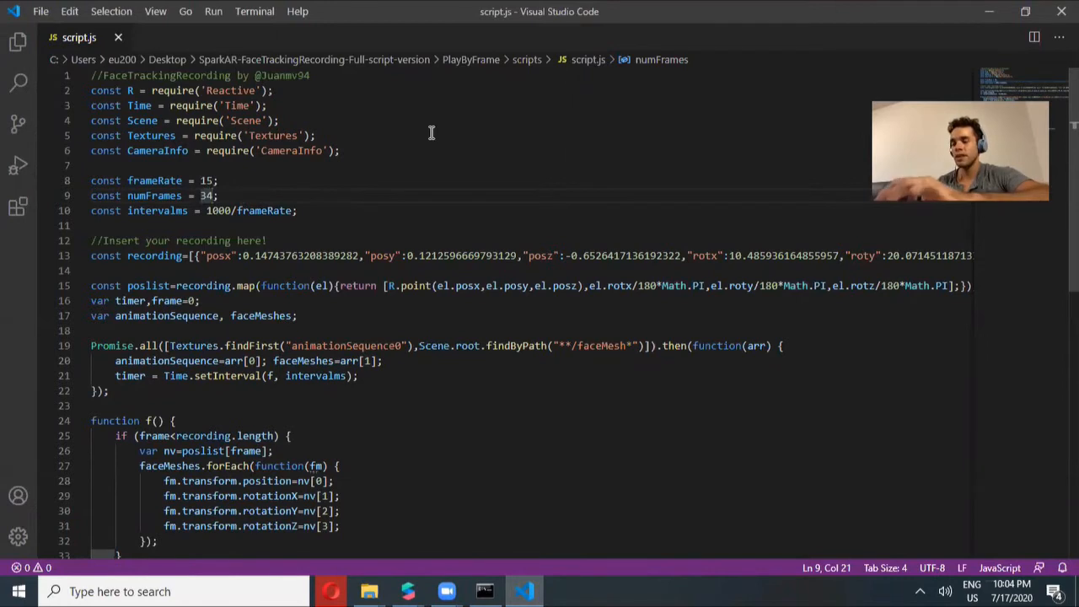
pyautogui.press('BackSpace')
pyautogui.press('BackSpace')
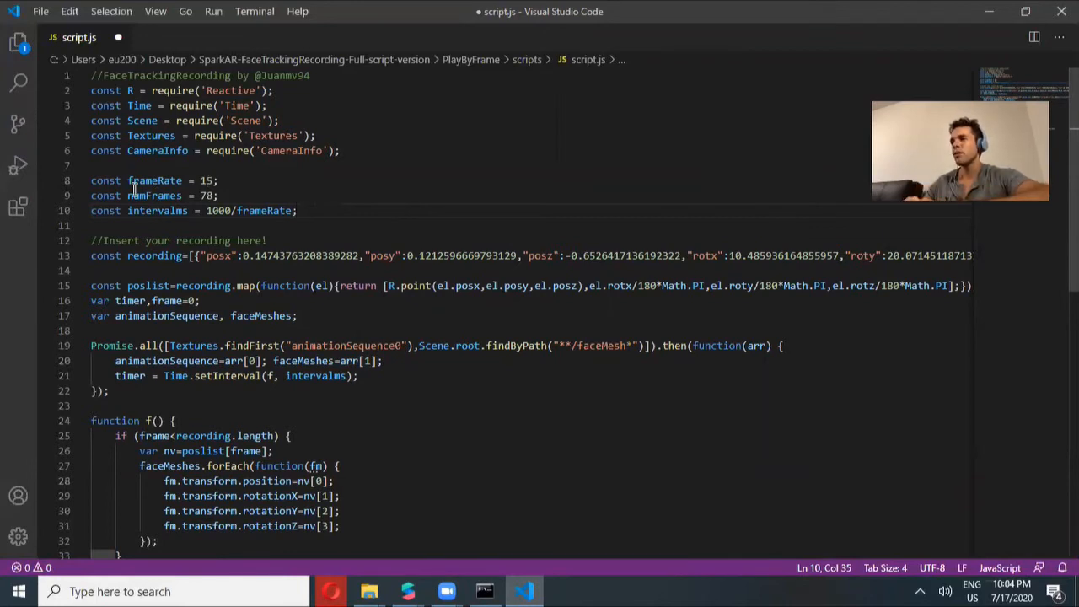
pyautogui.click(210, 179)
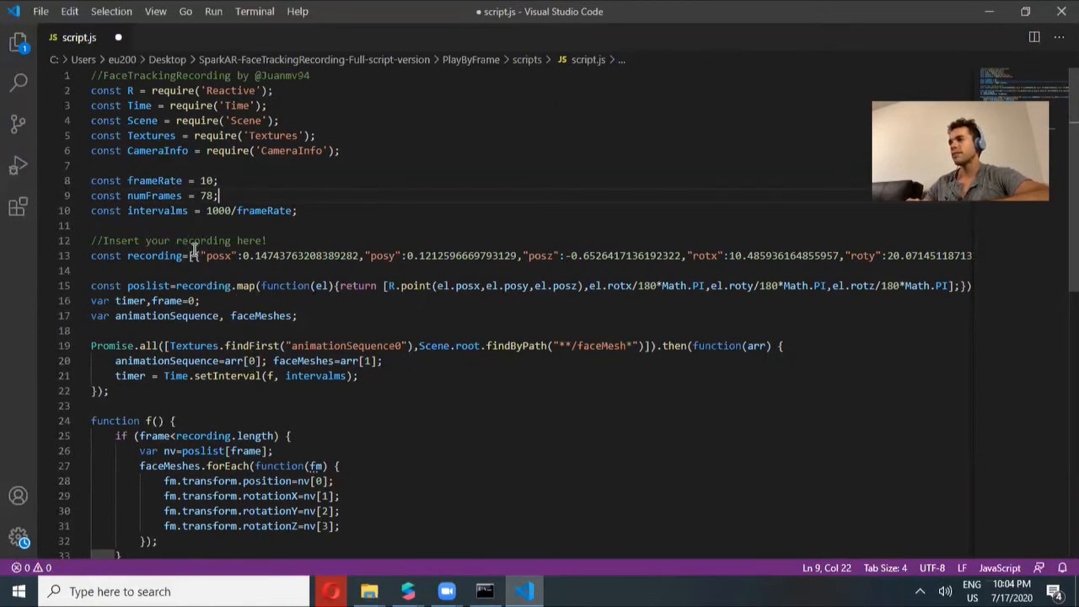
# Delete the old recording array after const recording= and insert blank lines below it
pyautogui.moveTo(189, 255); pyautogui.dragTo(210, 270)
pyautogui.press('BackSpace')
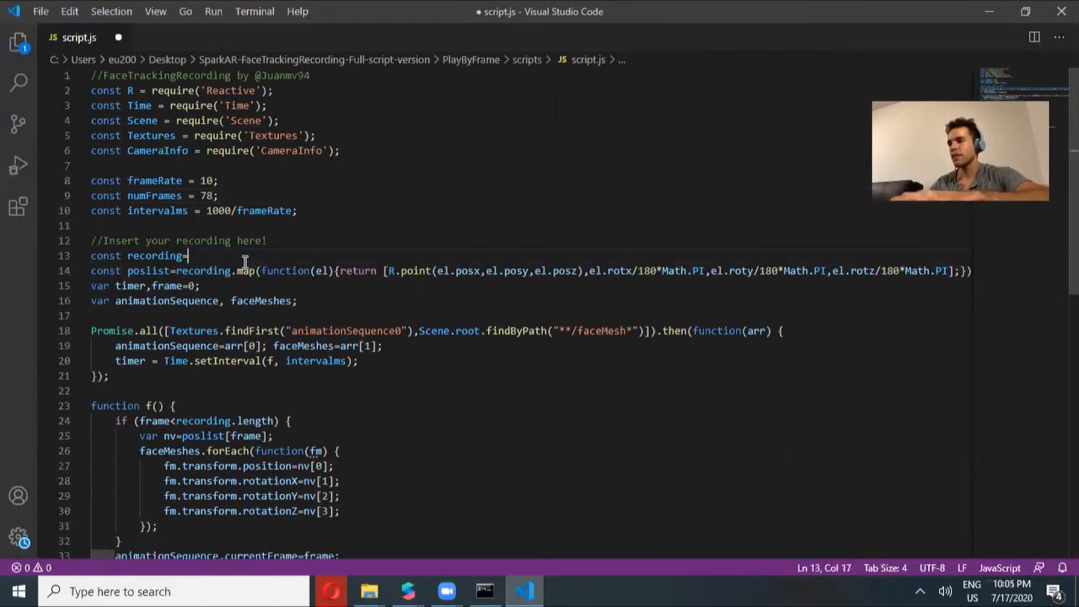
pyautogui.press('Return')
pyautogui.press('Return')
pyautogui.press('Return')
pyautogui.press('Return')
pyautogui.press('Return')
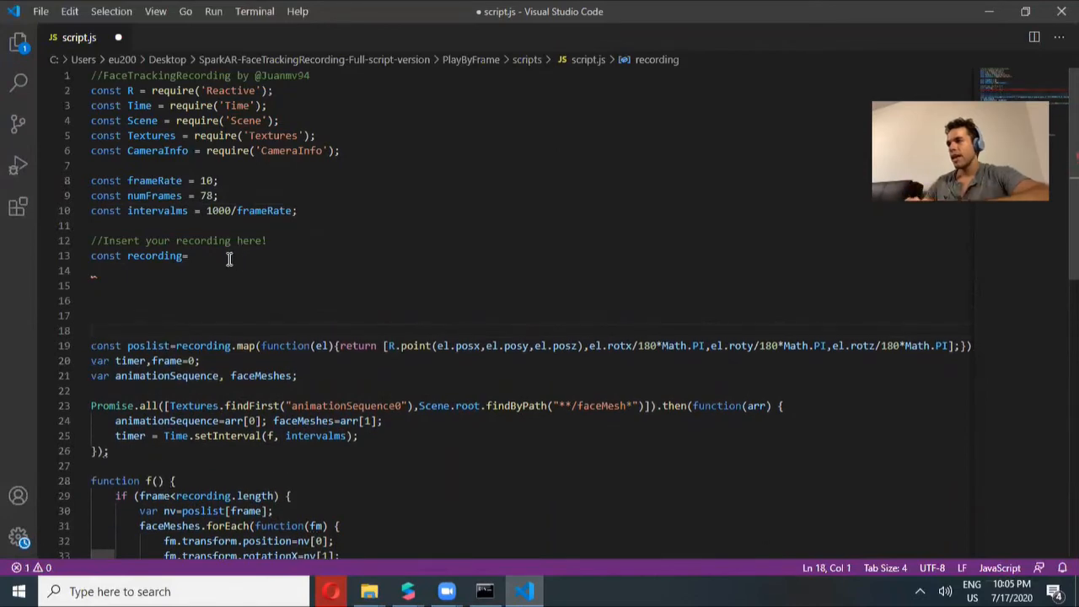
pyautogui.click(226, 258)
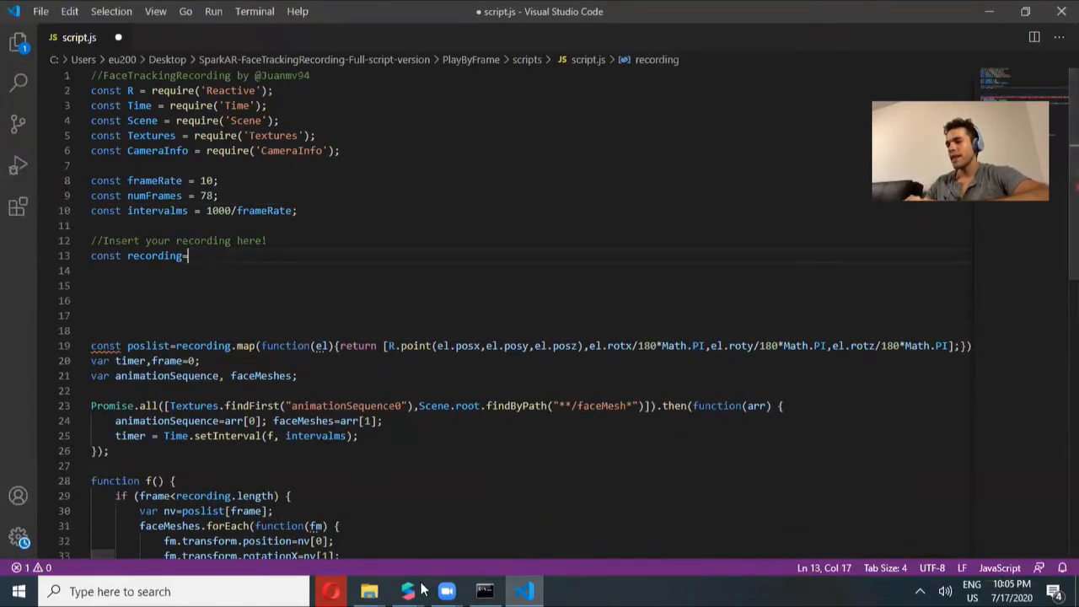
# Paste the copied face tracking data after const recording= and save script.js
pyautogui.moveTo(408, 591)
pyautogui.click(362, 542)
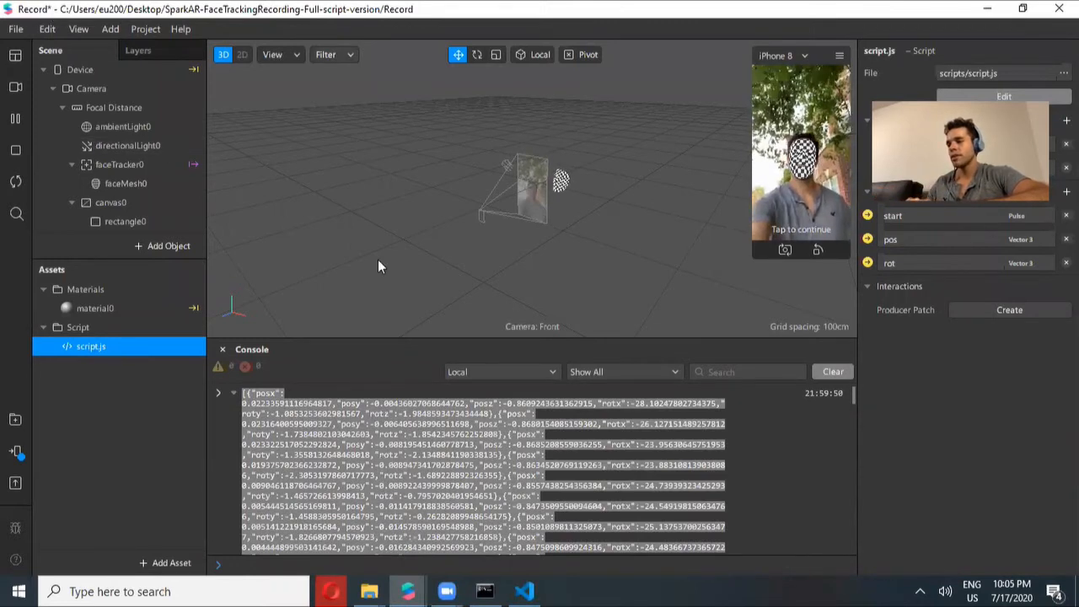
pyautogui.click(524, 591)
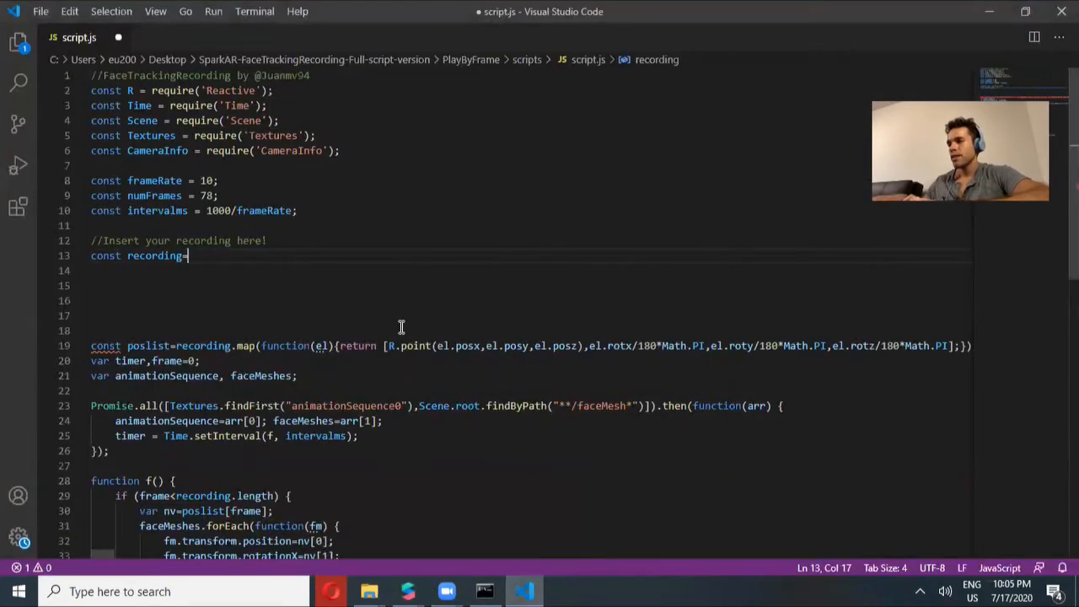
pyautogui.hotkey('ctrl', 'v')
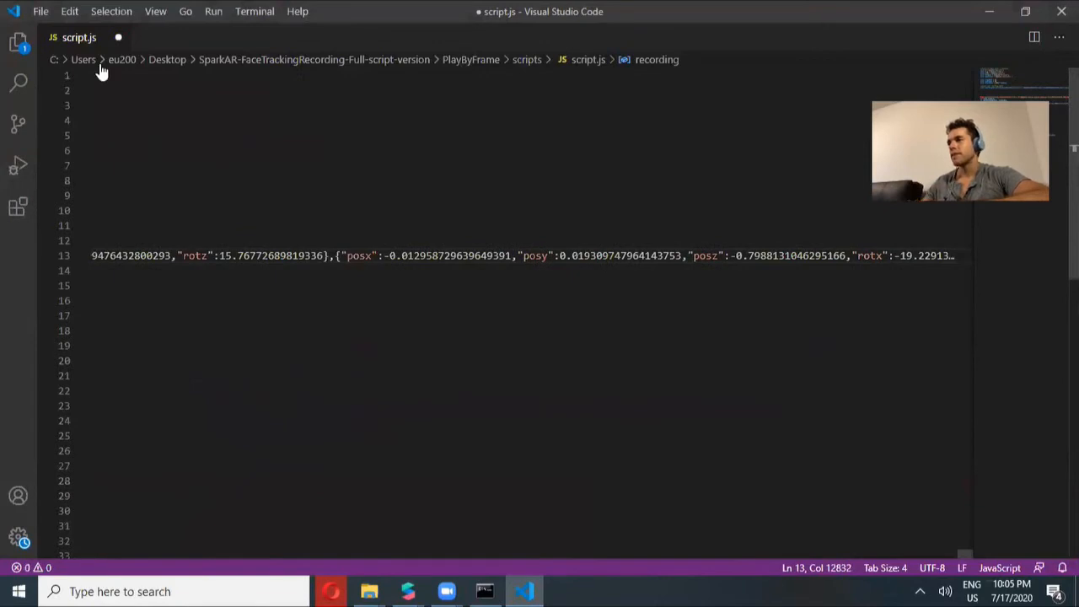
pyautogui.click(40, 11)
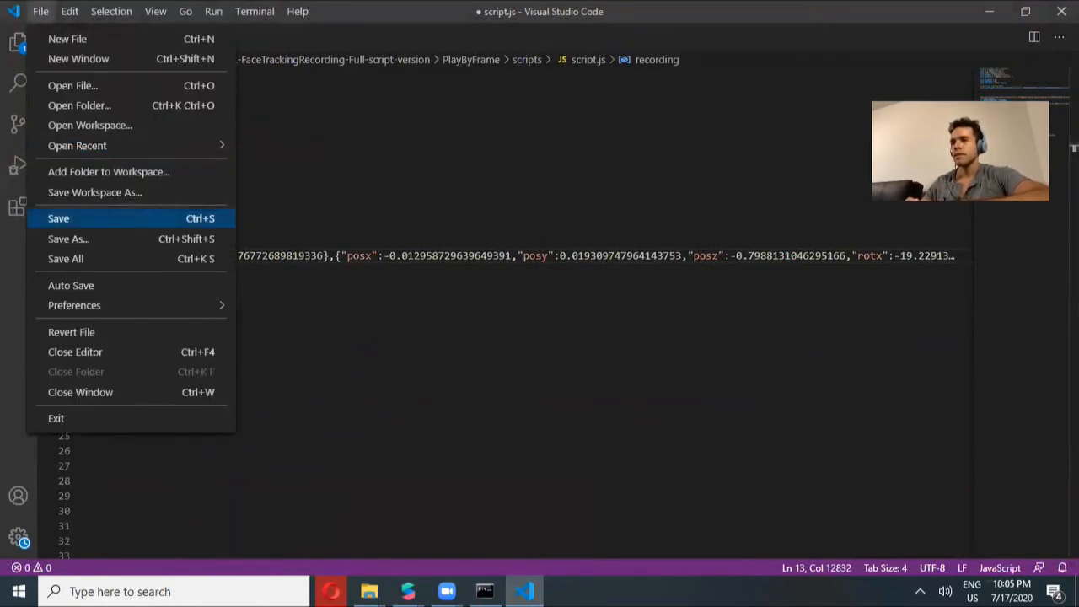
pyautogui.click(58, 218)
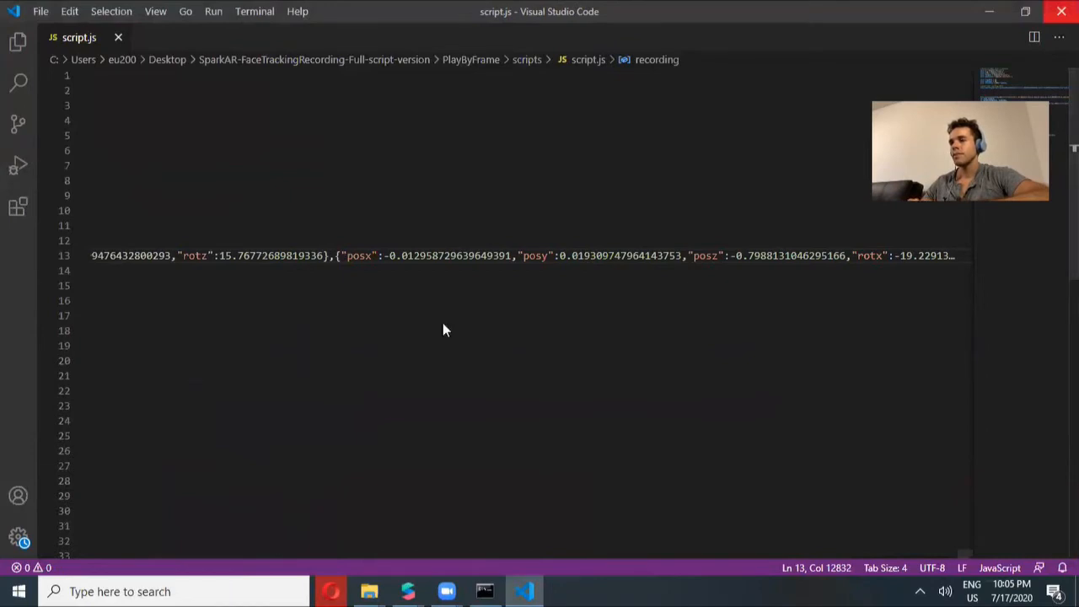
# Return to the PlayByFrame project and clear the console
pyautogui.click(408, 591)
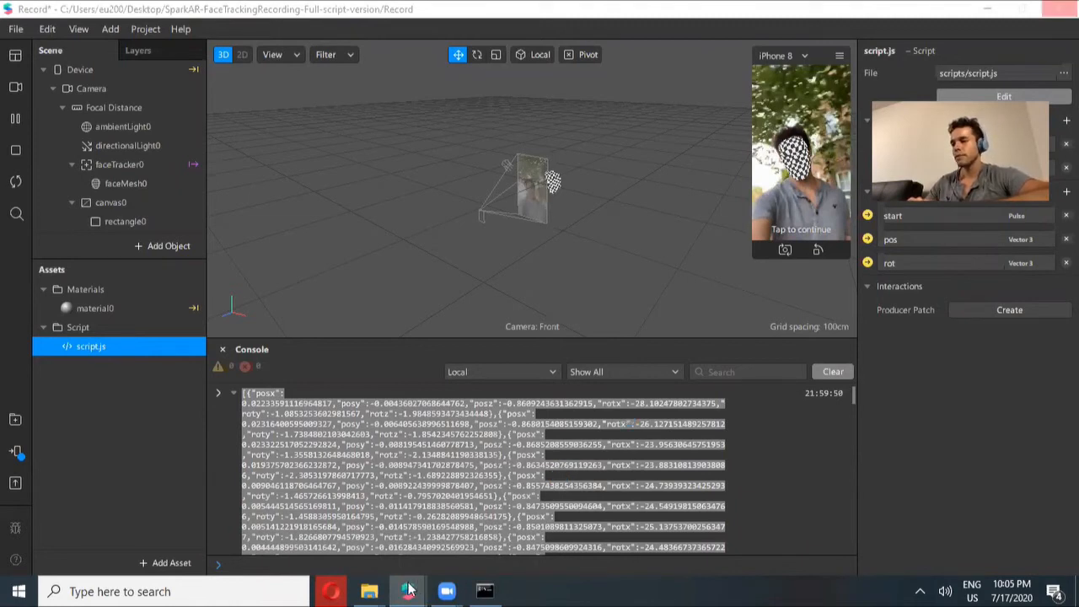
pyautogui.moveTo(411, 590)
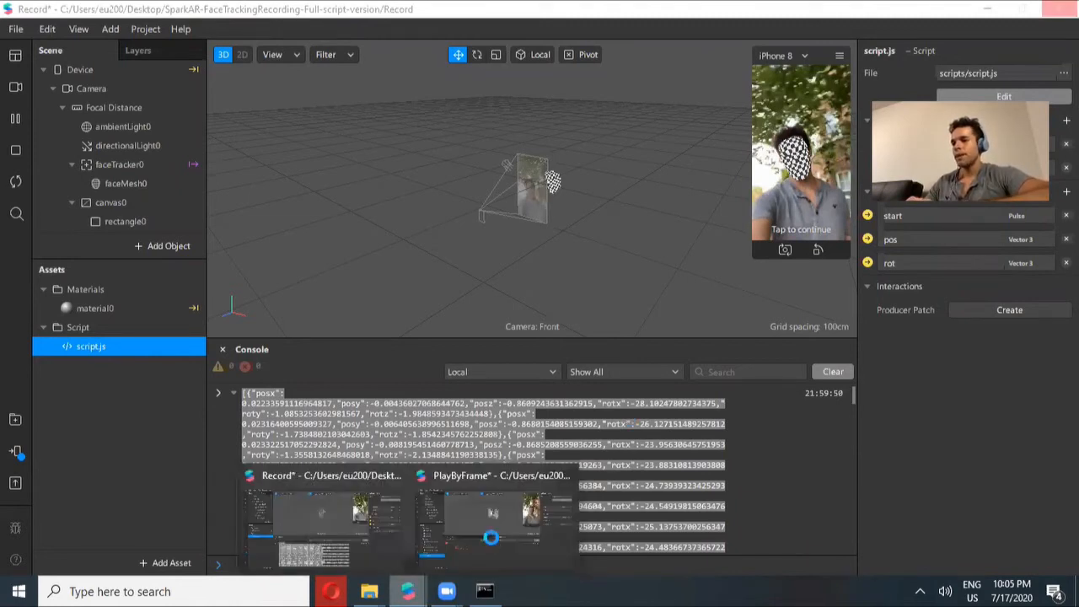
pyautogui.click(491, 523)
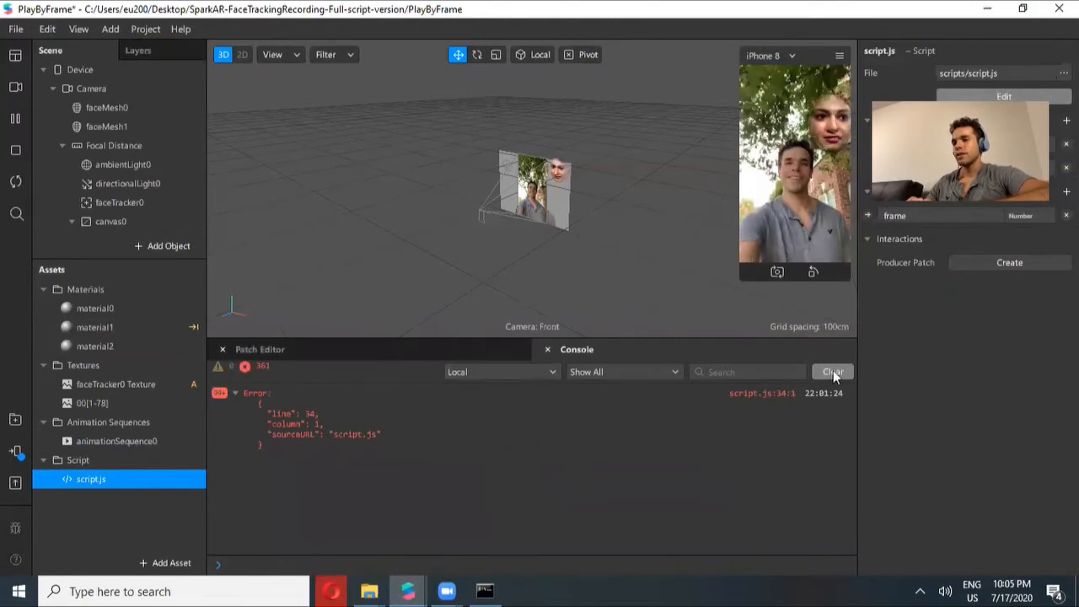
pyautogui.click(833, 374)
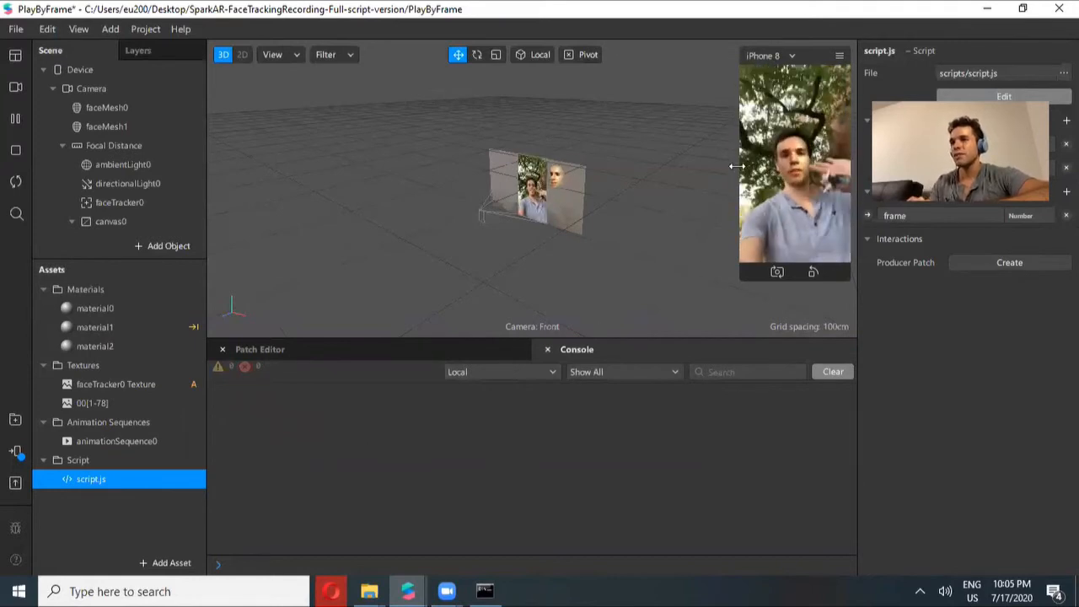
# Preview the effect with several real-time simulation videos and select the 00[1-78] texture sequence
pyautogui.click(16, 88)
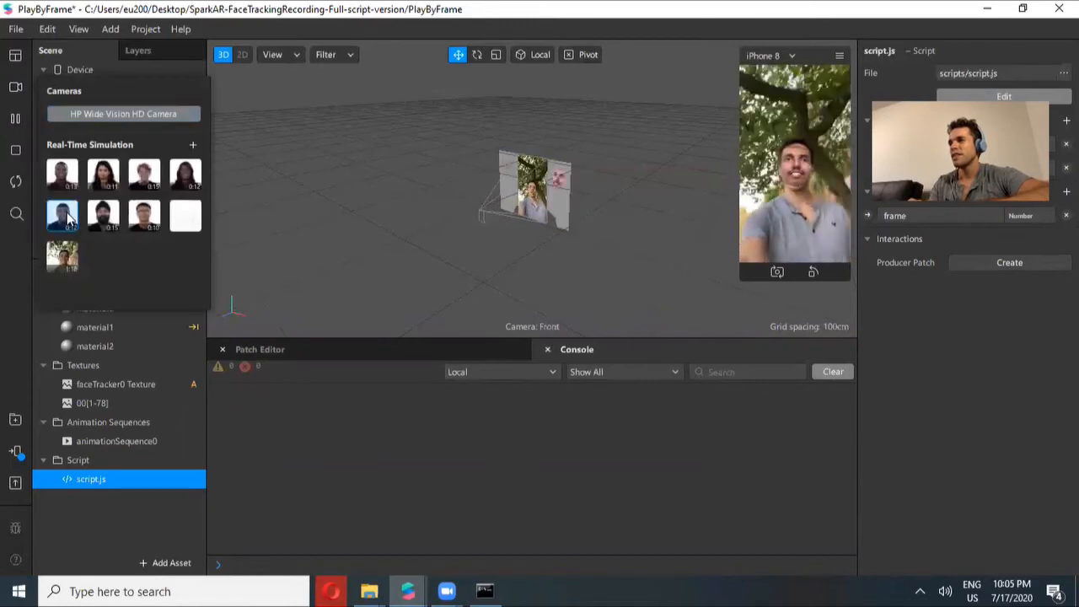
pyautogui.click(67, 217)
pyautogui.click(103, 215)
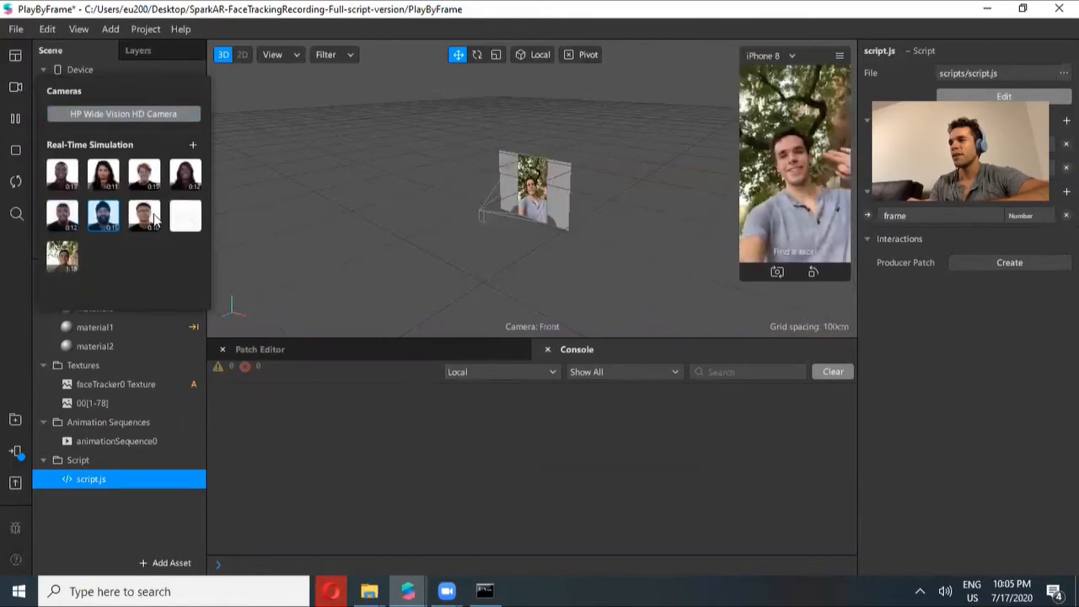
pyautogui.click(144, 215)
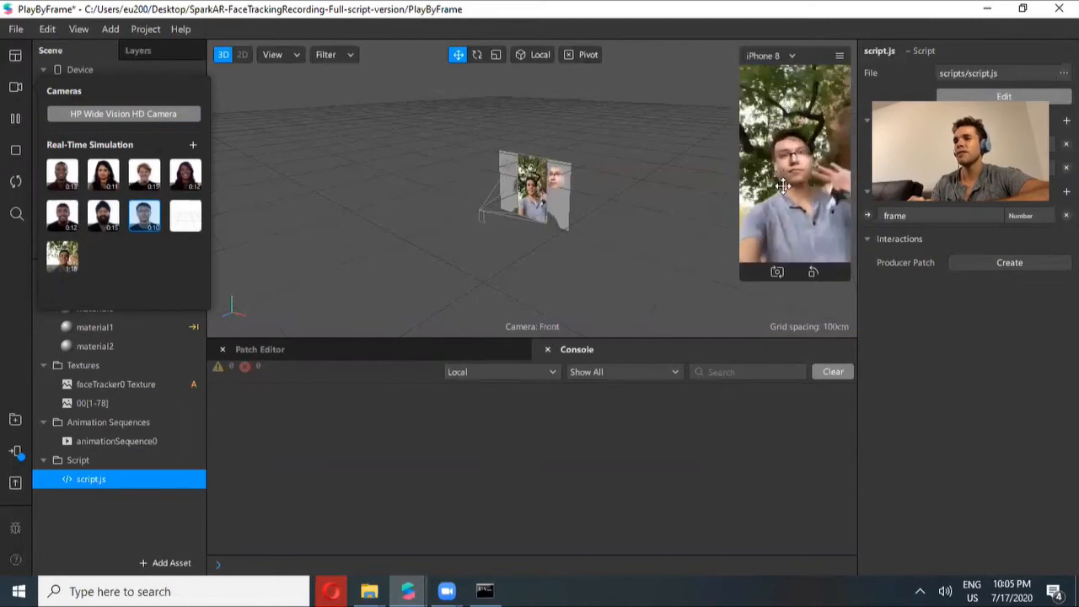
pyautogui.click(281, 204)
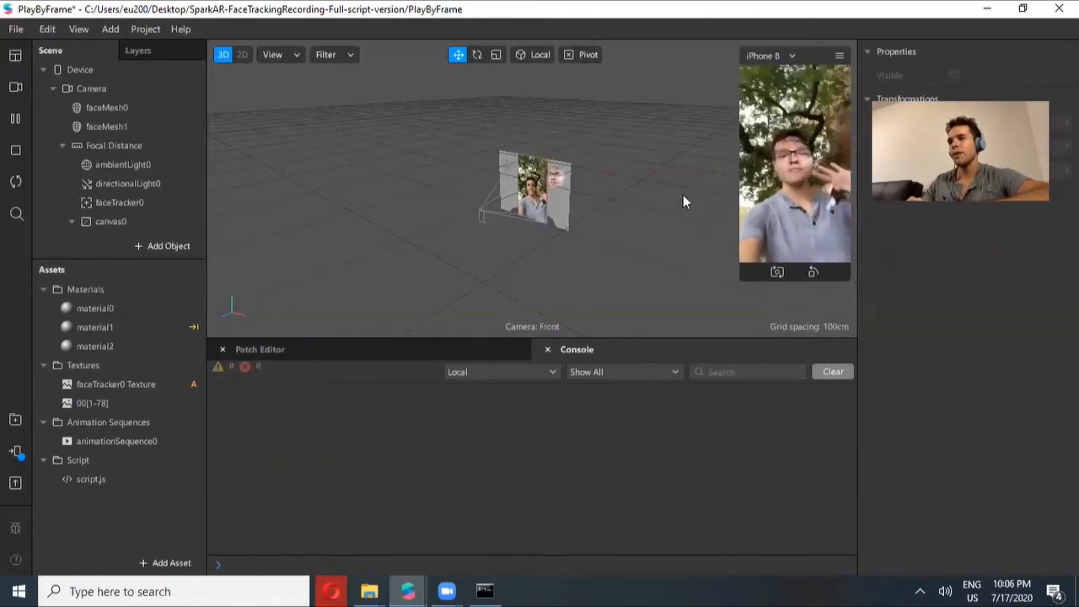
pyautogui.click(107, 401)
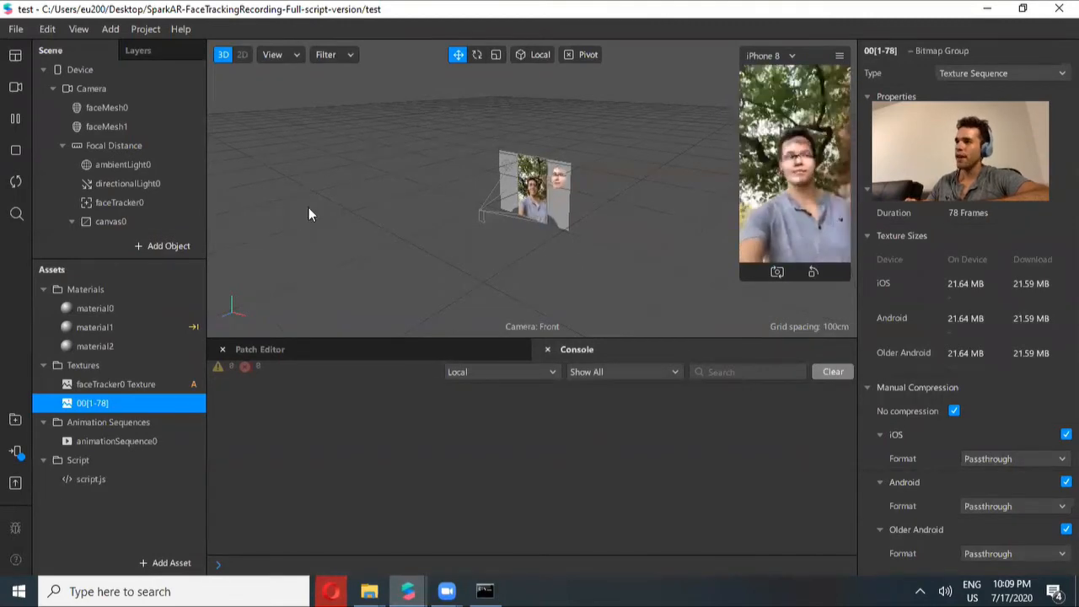
pyautogui.click(13, 30)
pyautogui.click(78, 245)
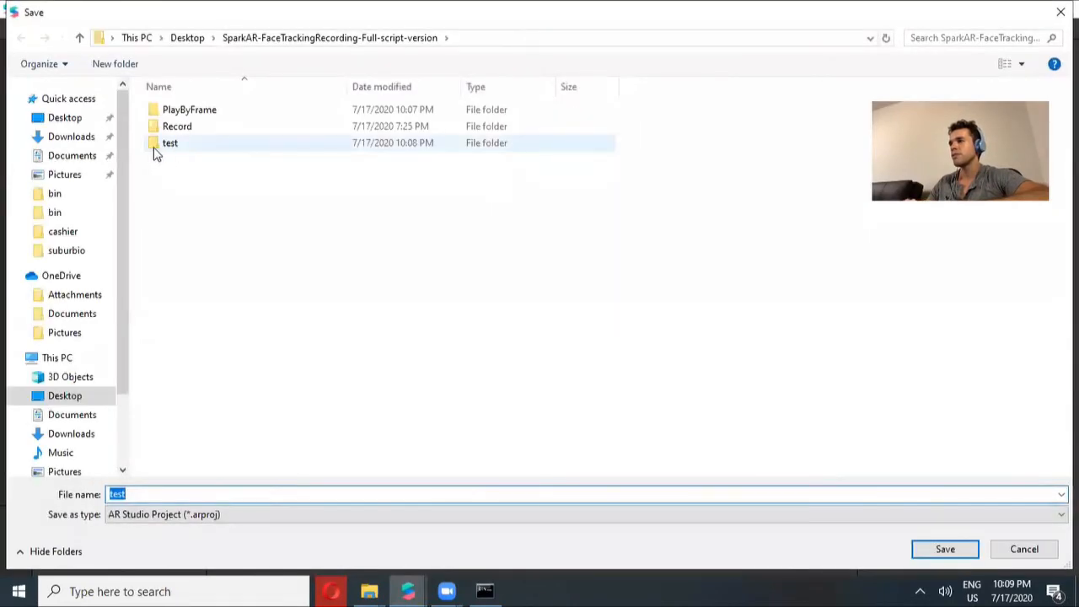
pyautogui.click(207, 494)
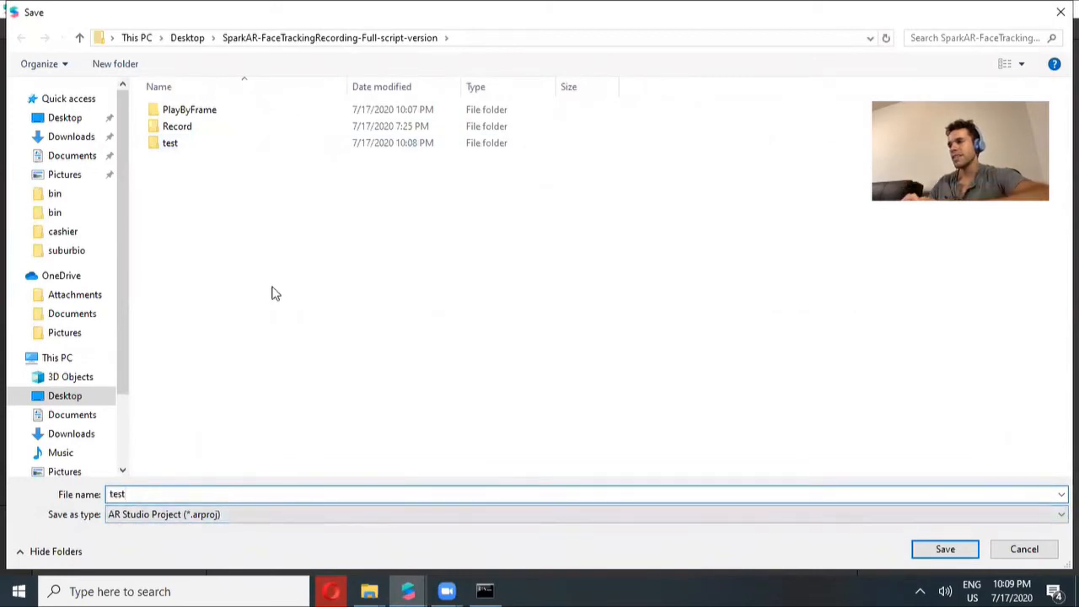
pyautogui.click(1004, 548)
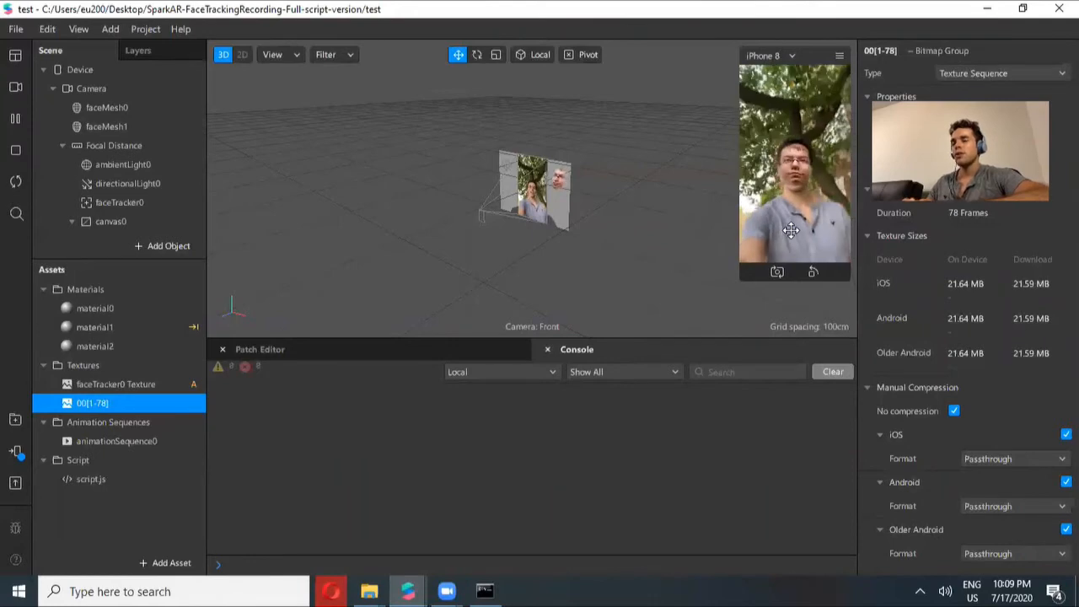
# Paste the copied frames from the bin folder into the test project's textures folder, replacing the existing files
pyautogui.click(363, 589)
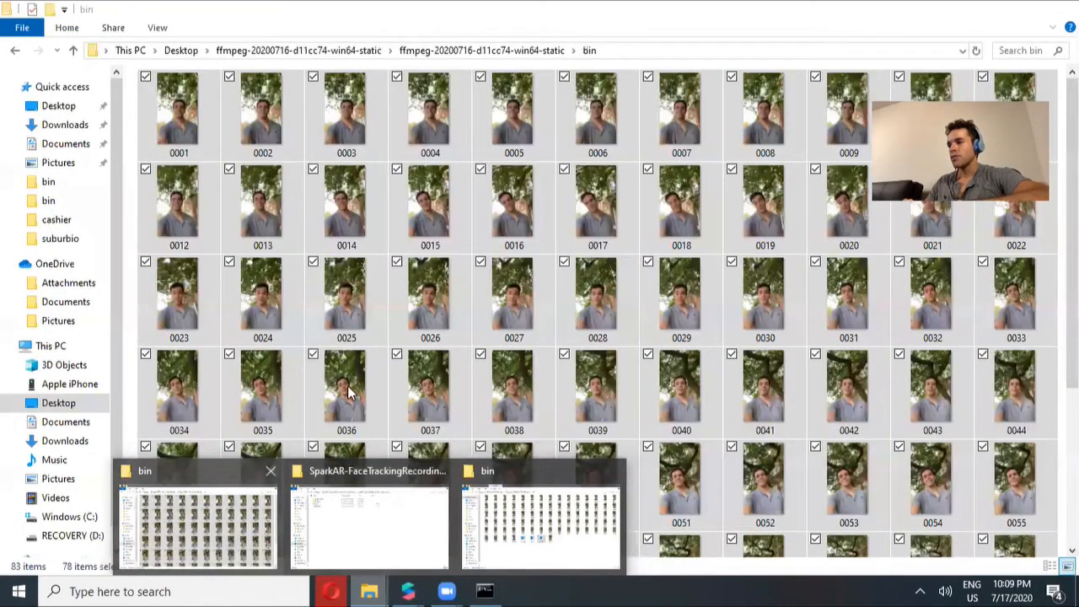
pyautogui.click(238, 515)
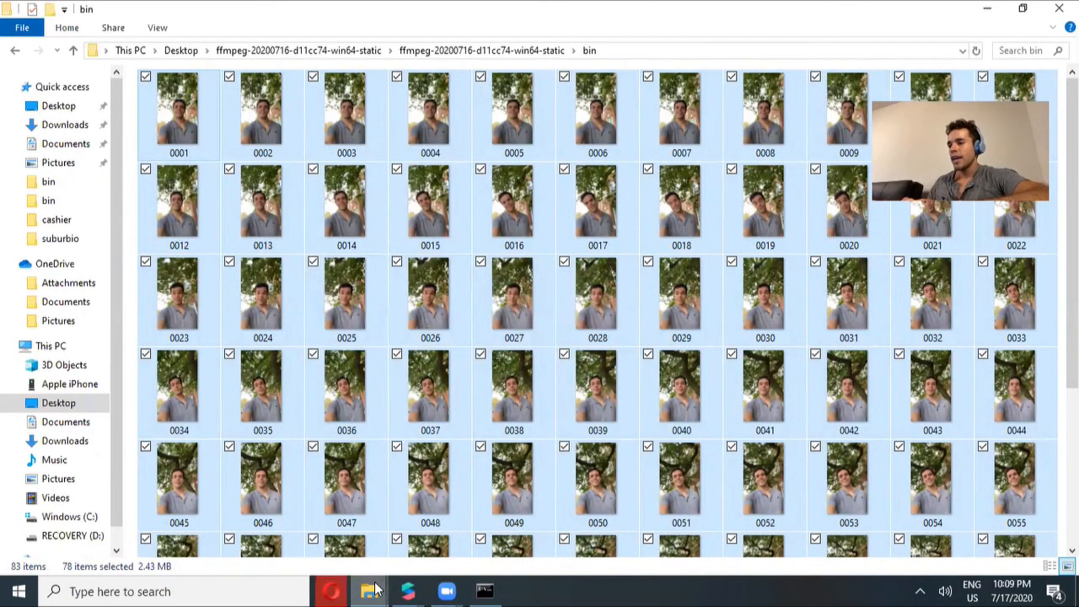
pyautogui.moveTo(375, 590)
pyautogui.click(387, 556)
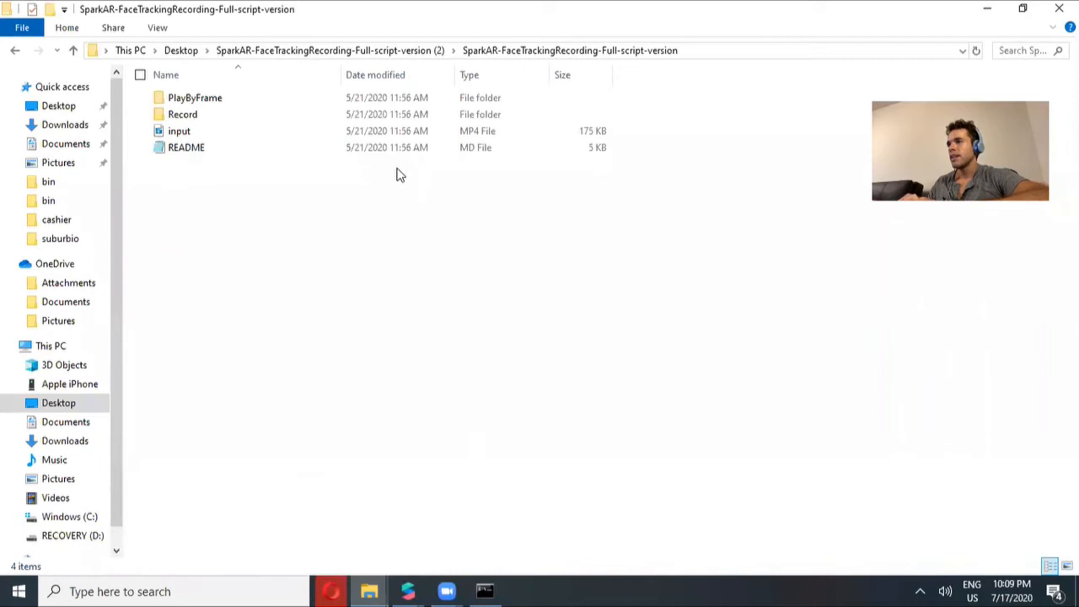
pyautogui.click(179, 52)
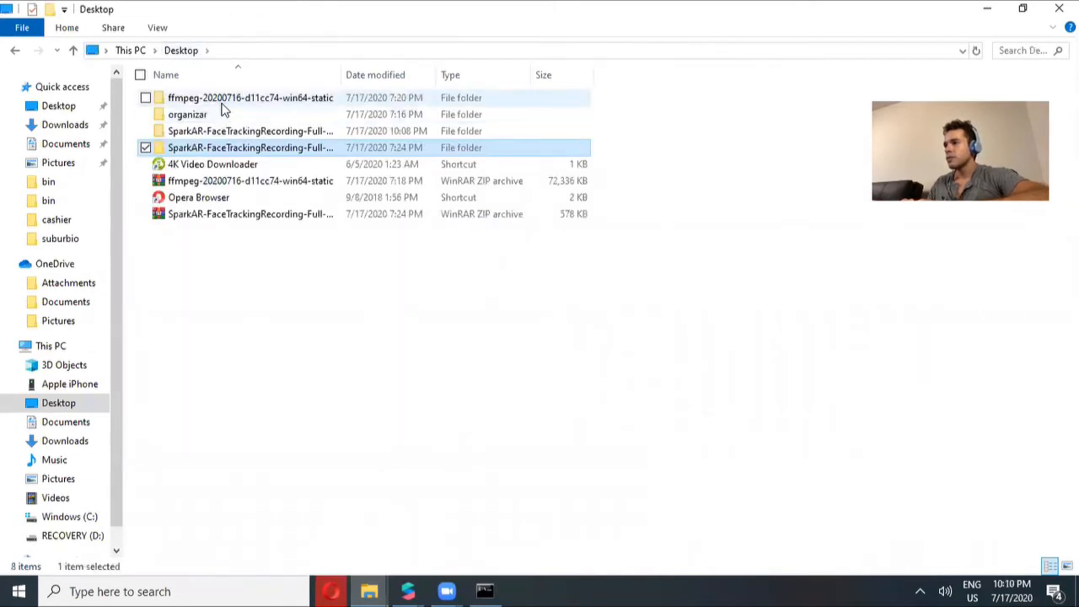
pyautogui.doubleClick(230, 132)
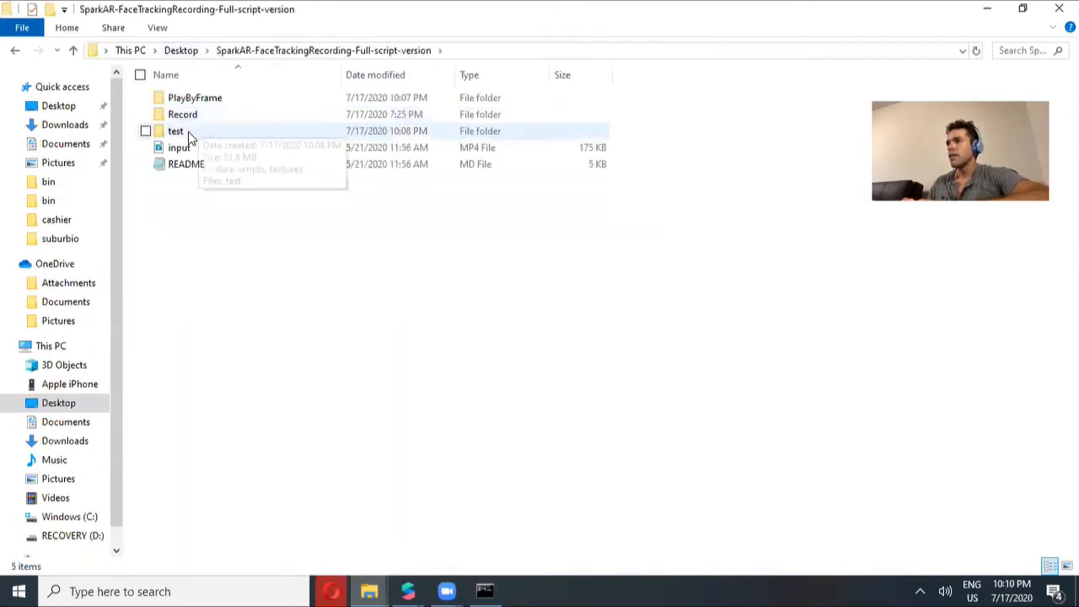
pyautogui.doubleClick(175, 132)
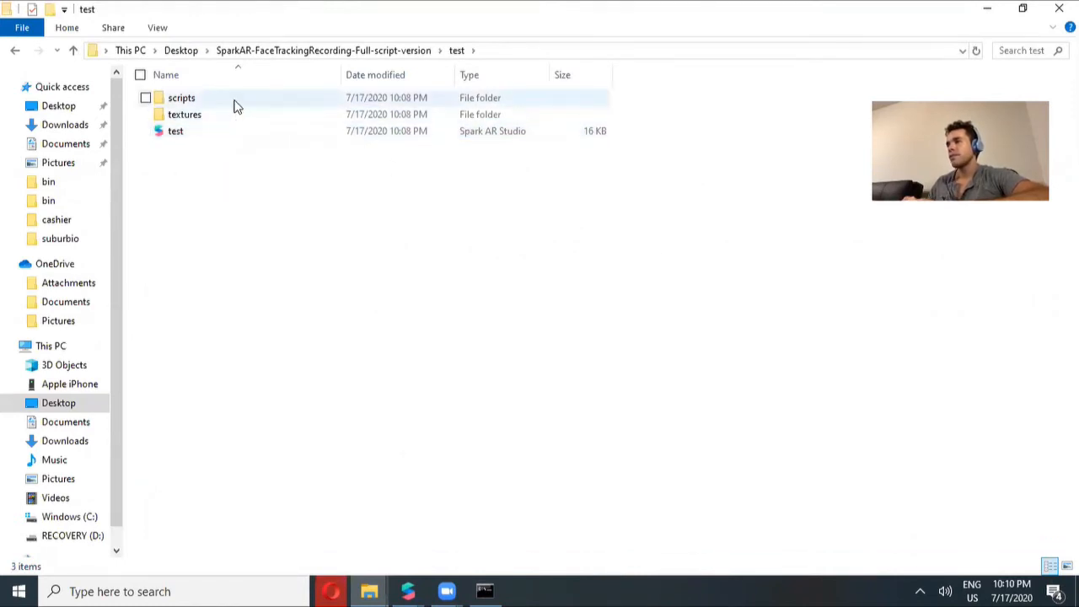
pyautogui.doubleClick(197, 115)
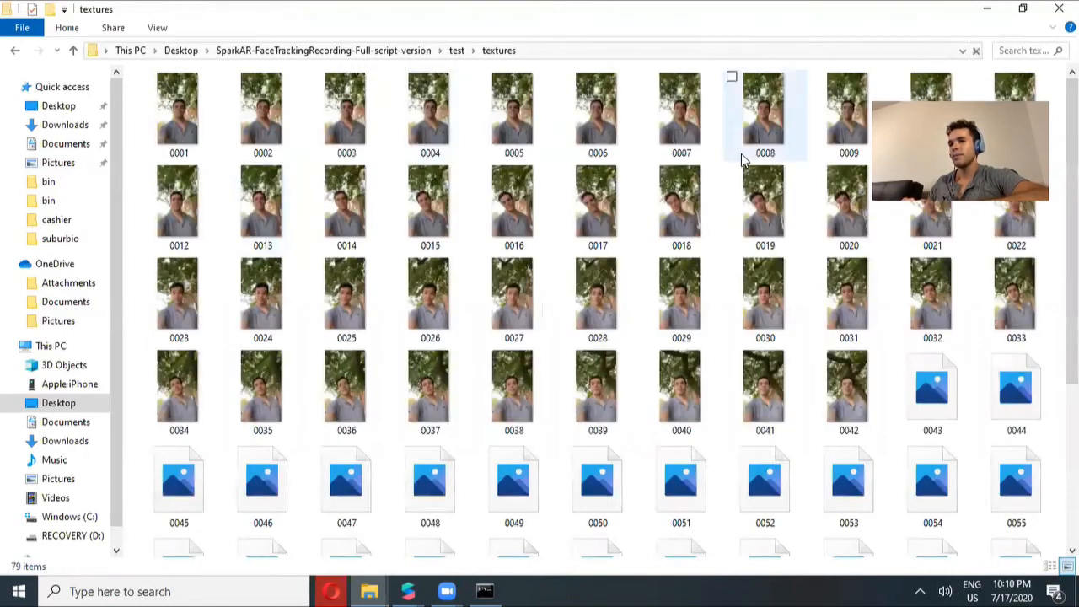
pyautogui.scroll(-3, 741, 160)
pyautogui.scroll(5, 590, 312)
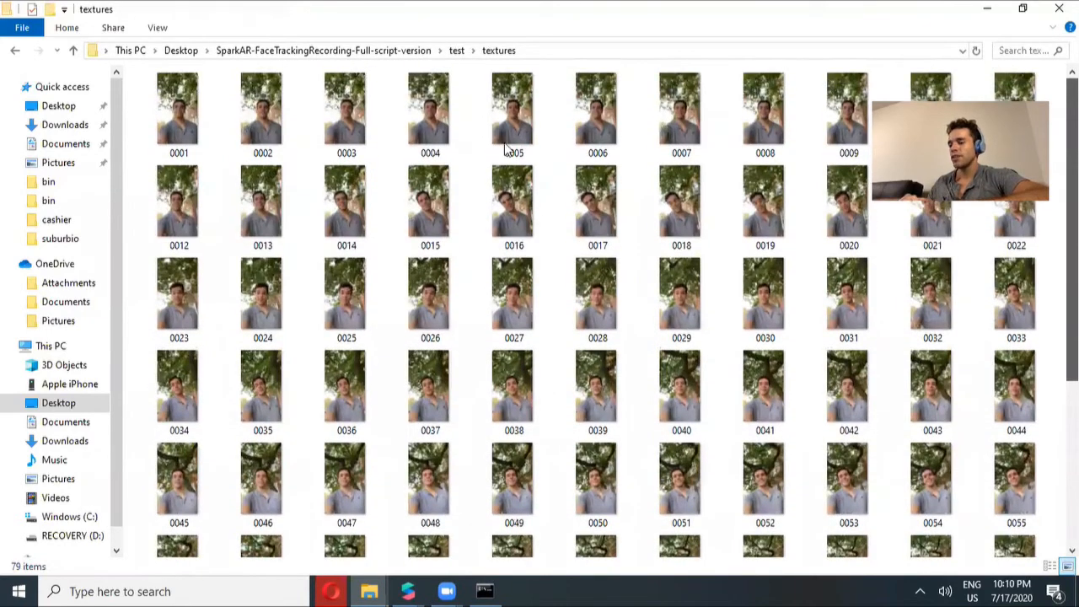
pyautogui.hotkey('ctrl', 'v')
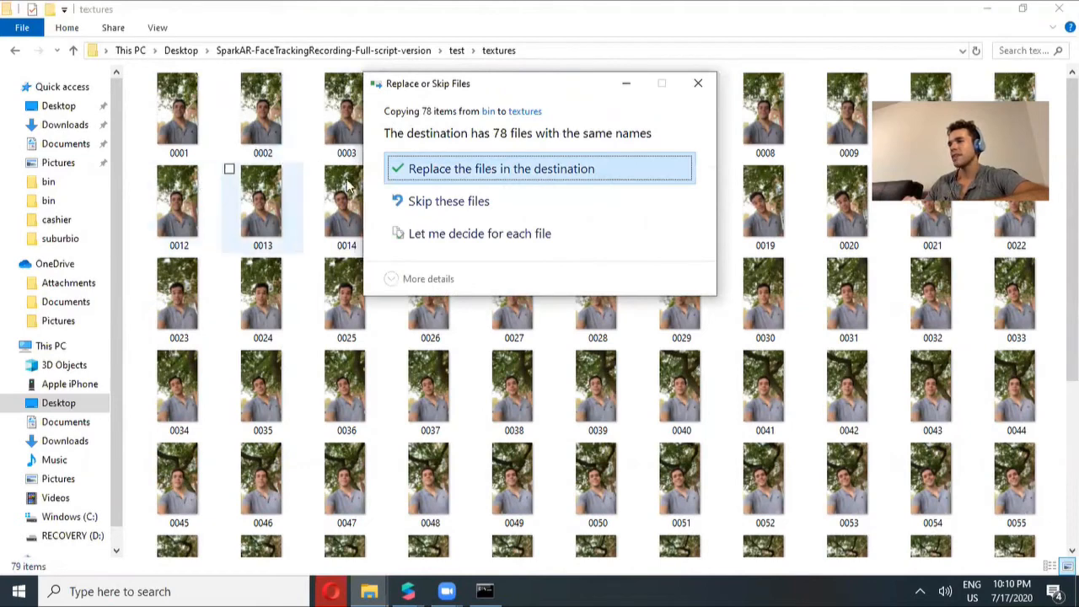
pyautogui.click(552, 171)
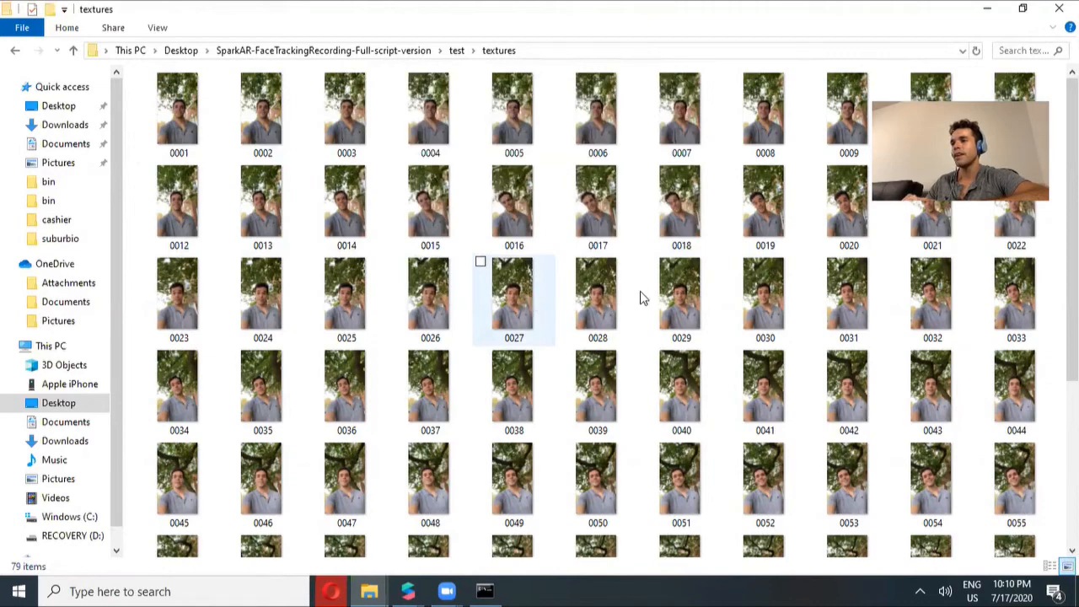
# Return to Spark AR and enlarge the simulator preview to view the effect with the new frames
pyautogui.hotkey('ctrl', 'a')
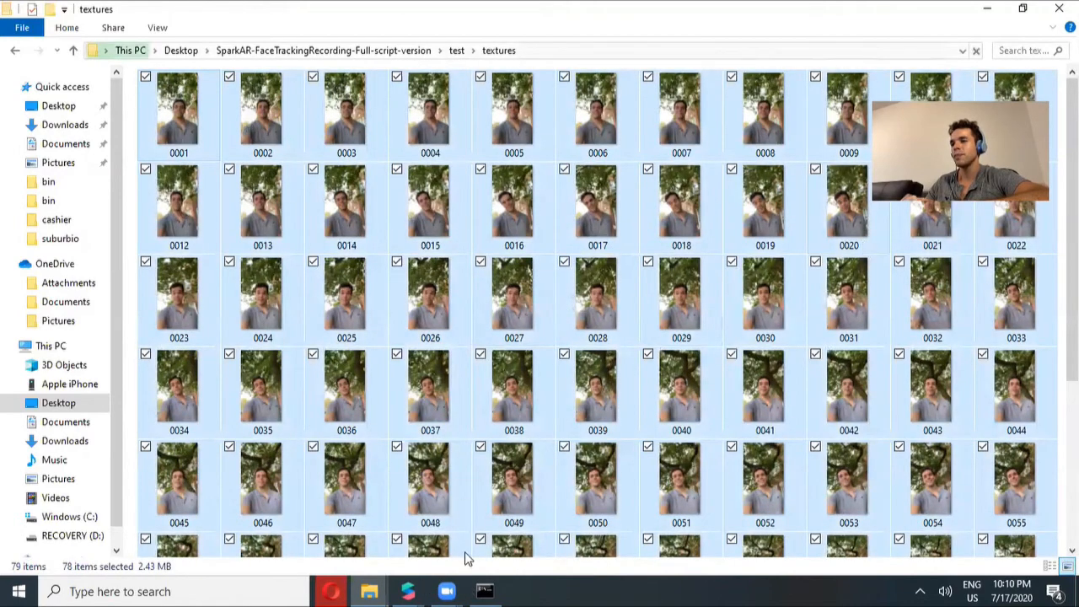
pyautogui.scroll(-2, 465, 551)
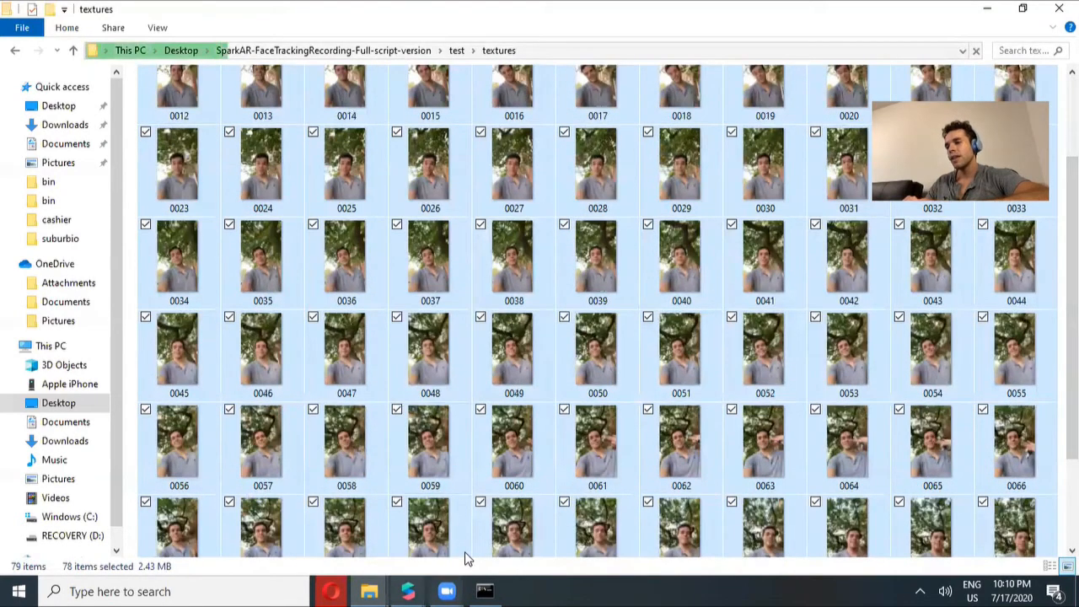
pyautogui.click(408, 591)
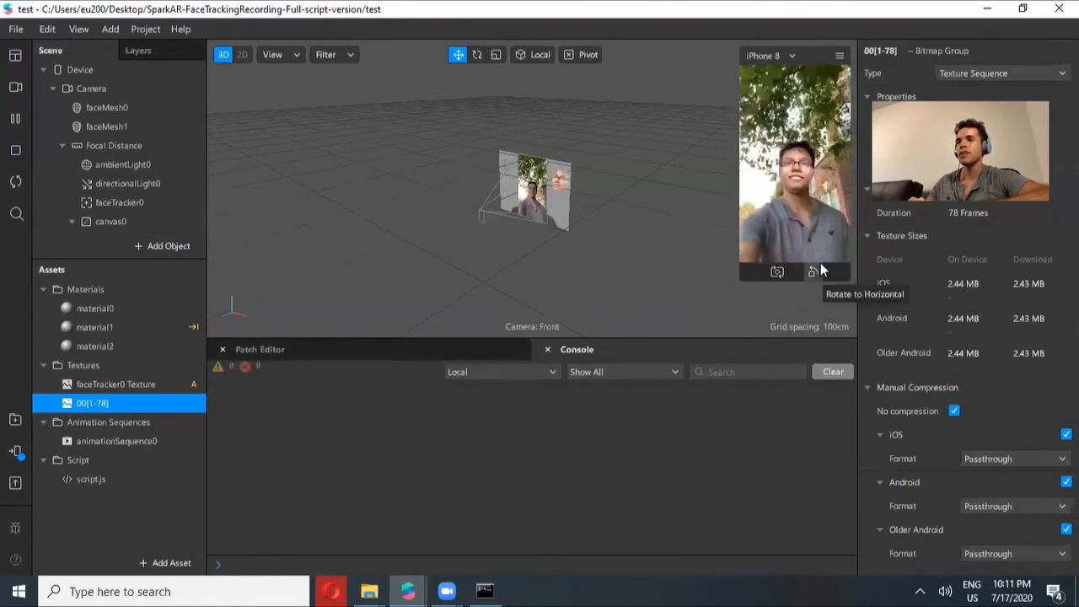
pyautogui.moveTo(741, 282); pyautogui.dragTo(617, 502)
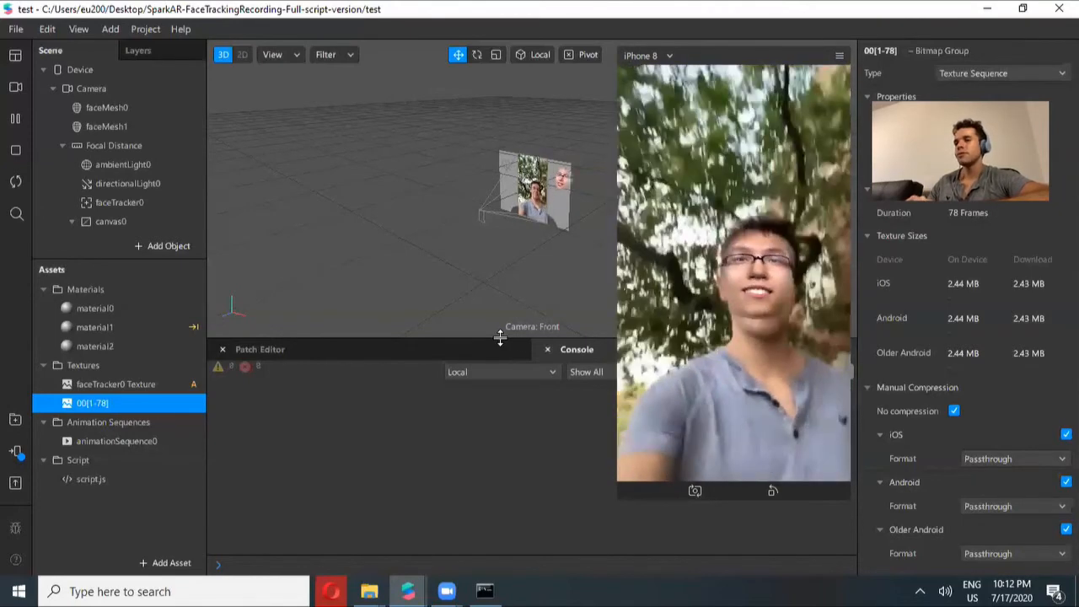
# Launch GIMP from the Windows search
pyautogui.click(200, 590)
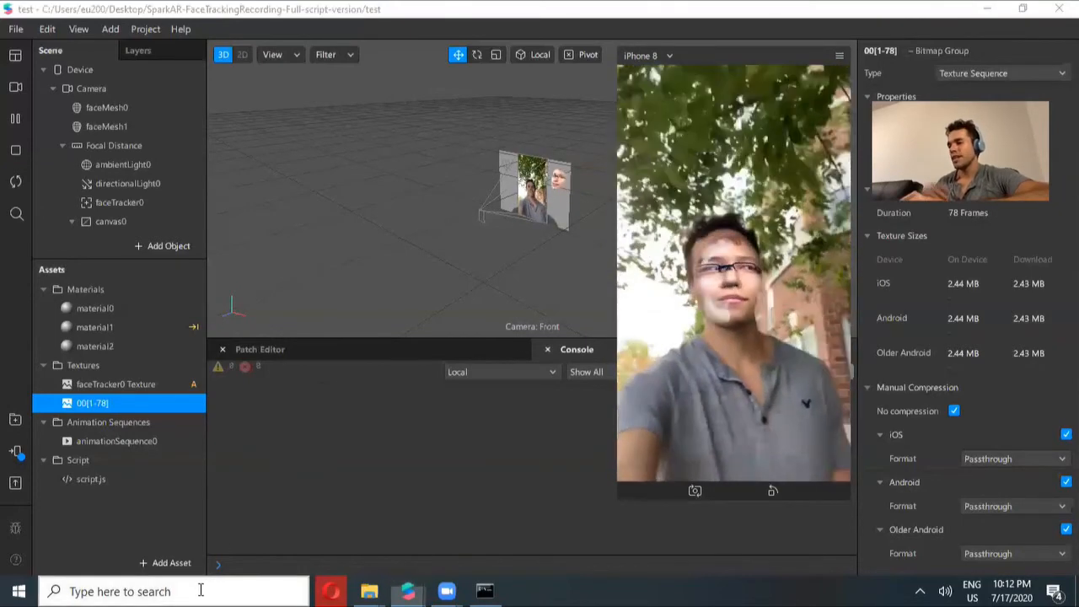
pyautogui.write('gim')
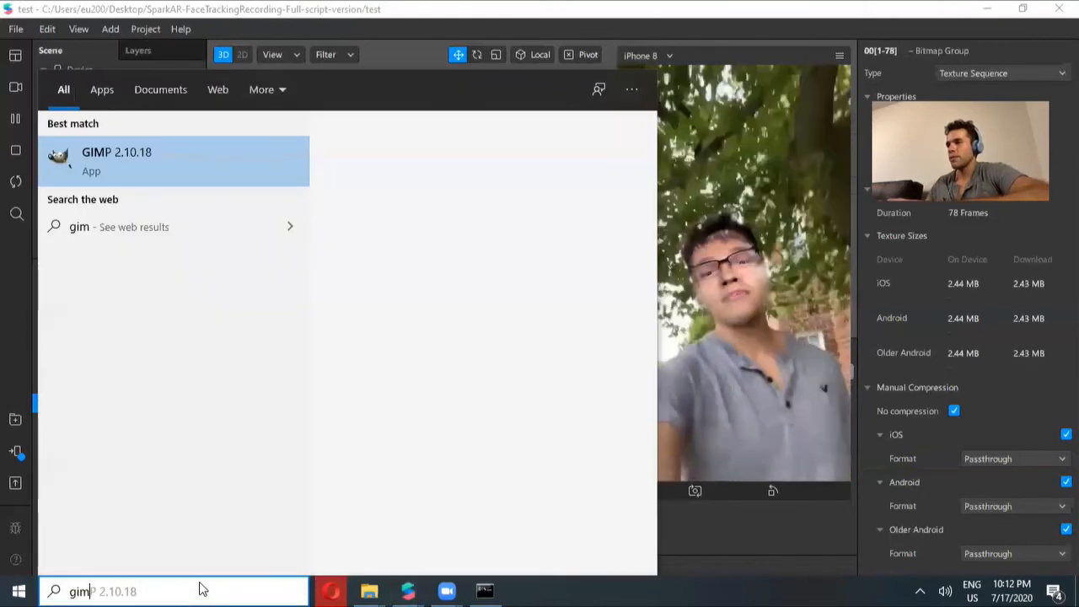
pyautogui.press('Return')
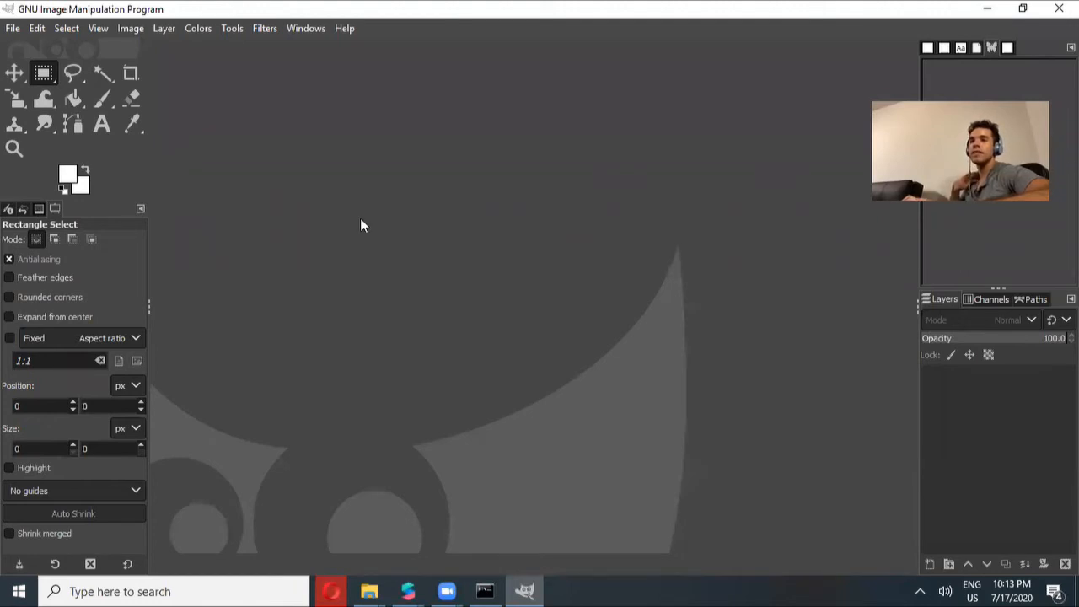
# Open frames 0001.jpg through 0005.jpg from the ffmpeg bin folder as layers and show only the 0001.jpg layer
pyautogui.click(14, 32)
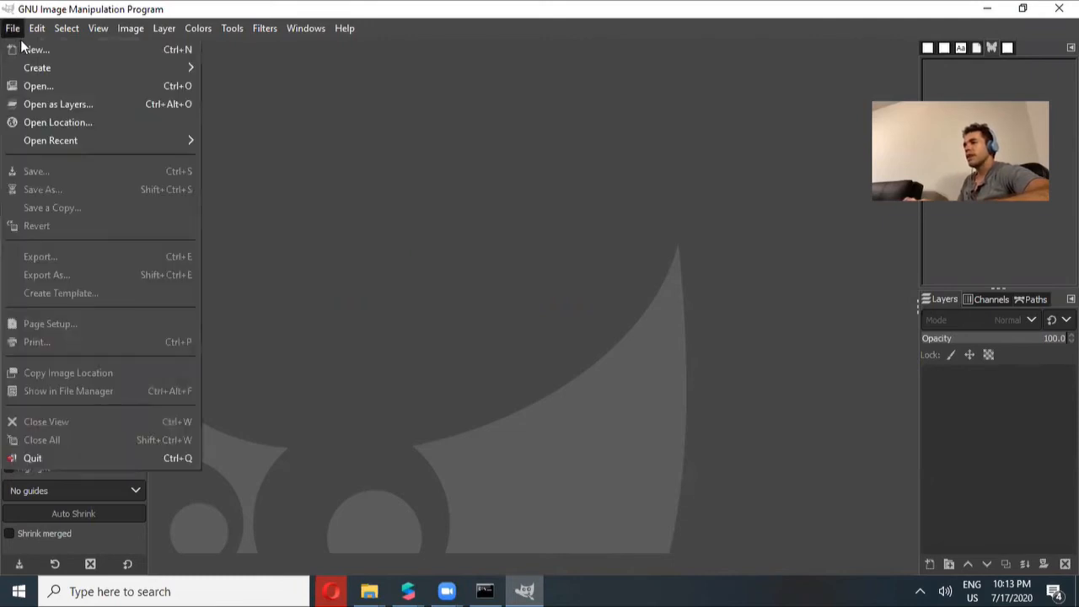
pyautogui.click(73, 108)
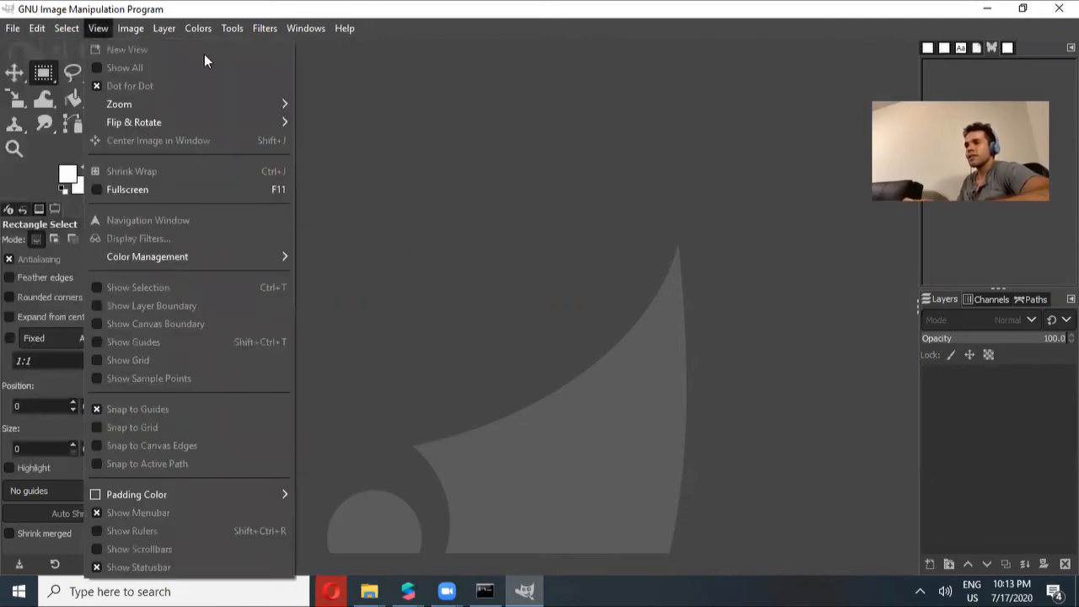
pyautogui.click(12, 29)
pyautogui.click(12, 29)
pyautogui.click(13, 28)
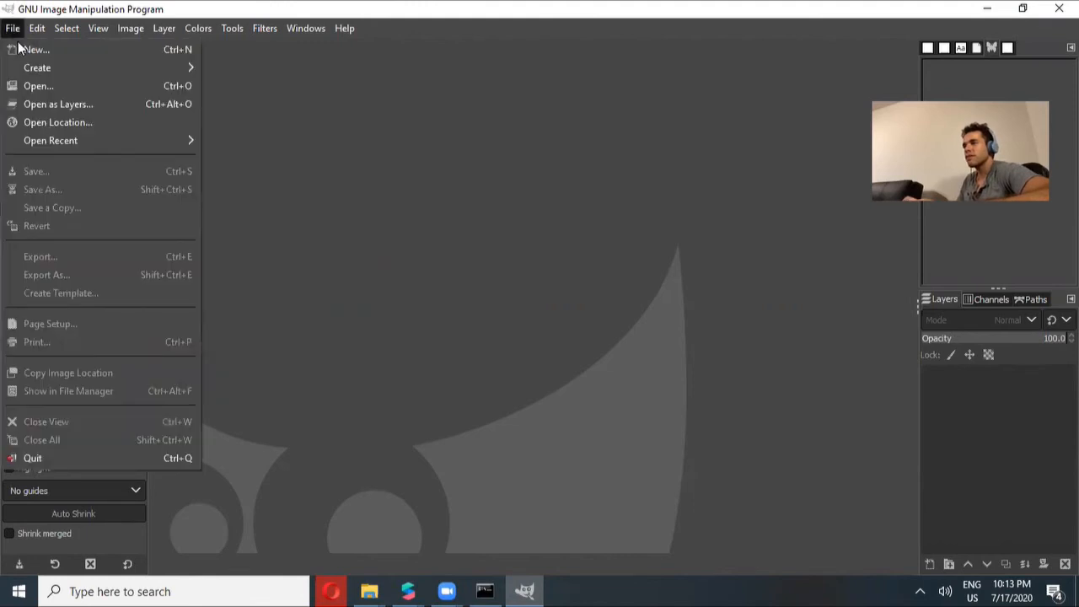
pyautogui.click(110, 104)
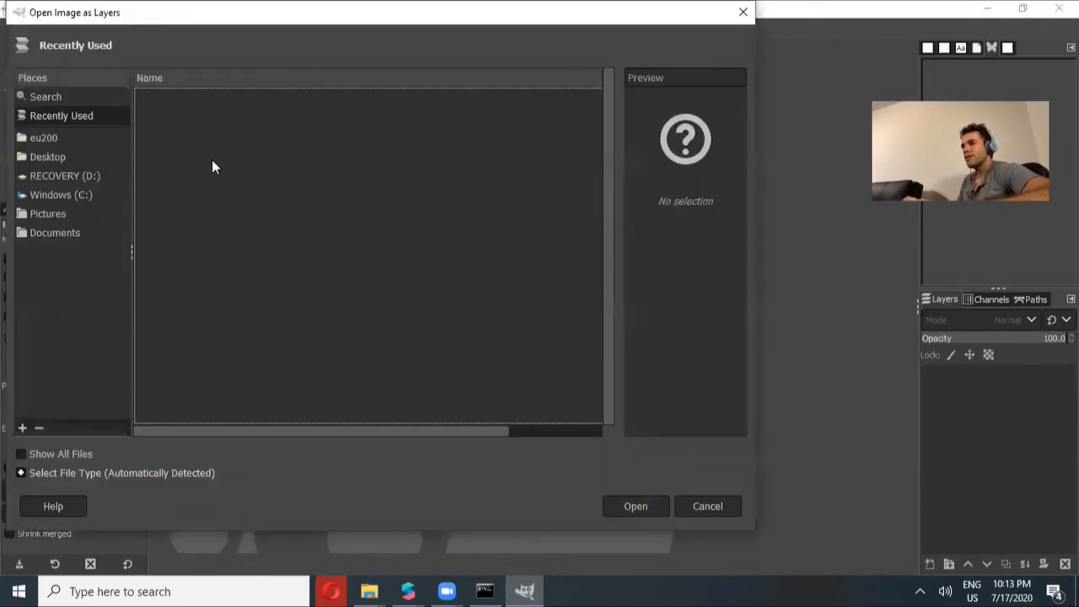
pyautogui.click(48, 157)
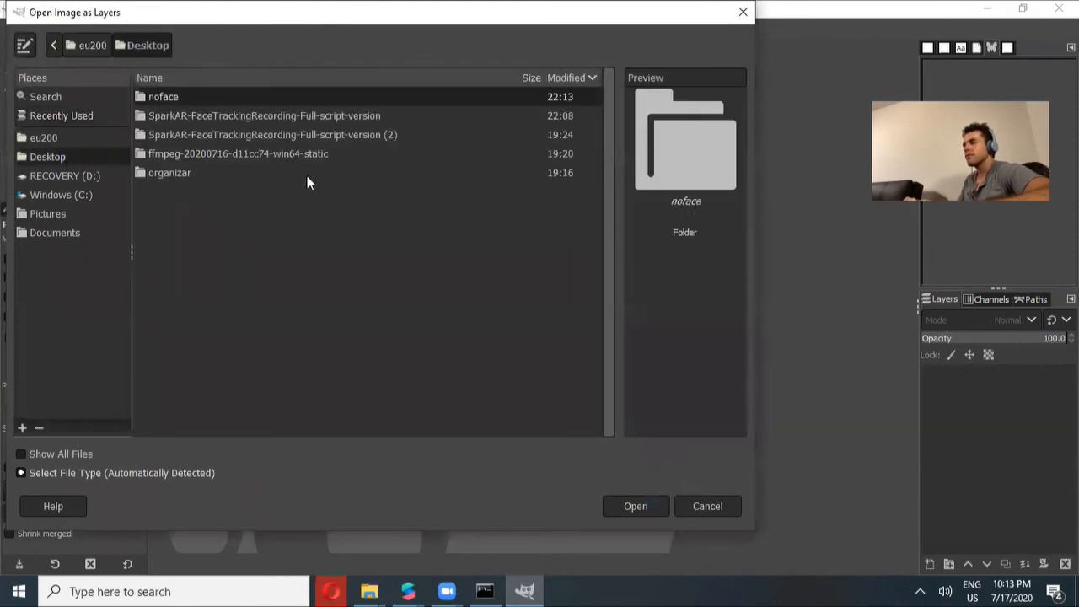
pyautogui.doubleClick(260, 151)
pyautogui.doubleClick(213, 100)
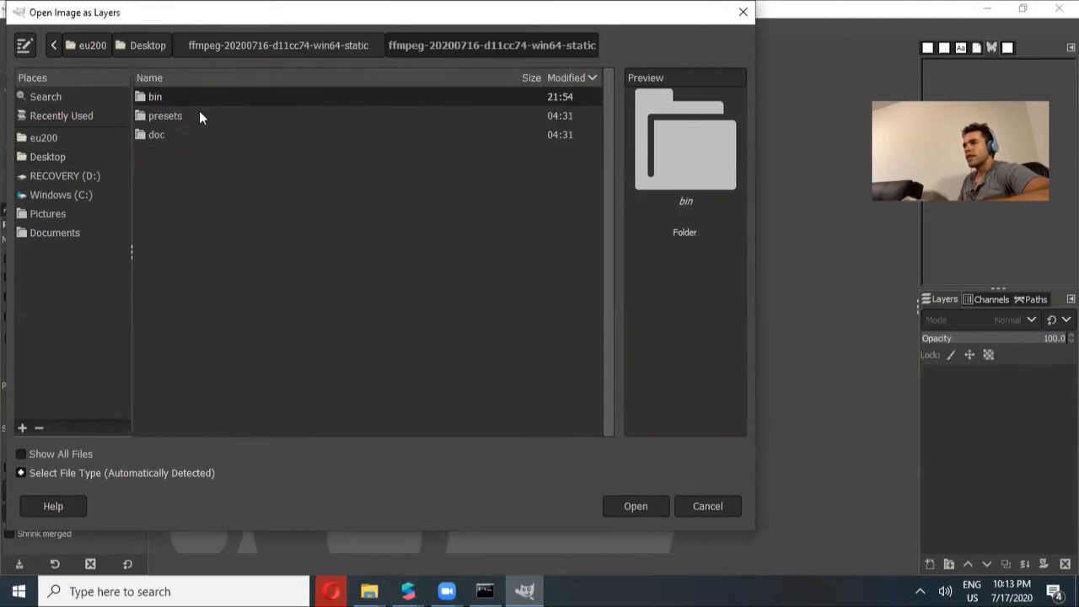
pyautogui.doubleClick(173, 98)
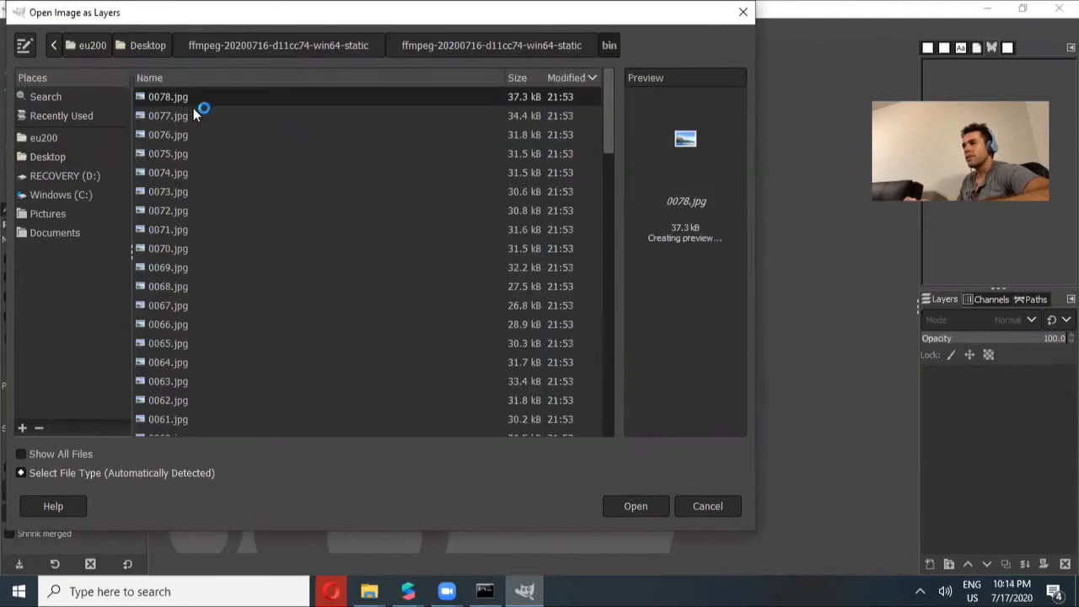
pyautogui.moveTo(611, 122); pyautogui.dragTo(553, 410)
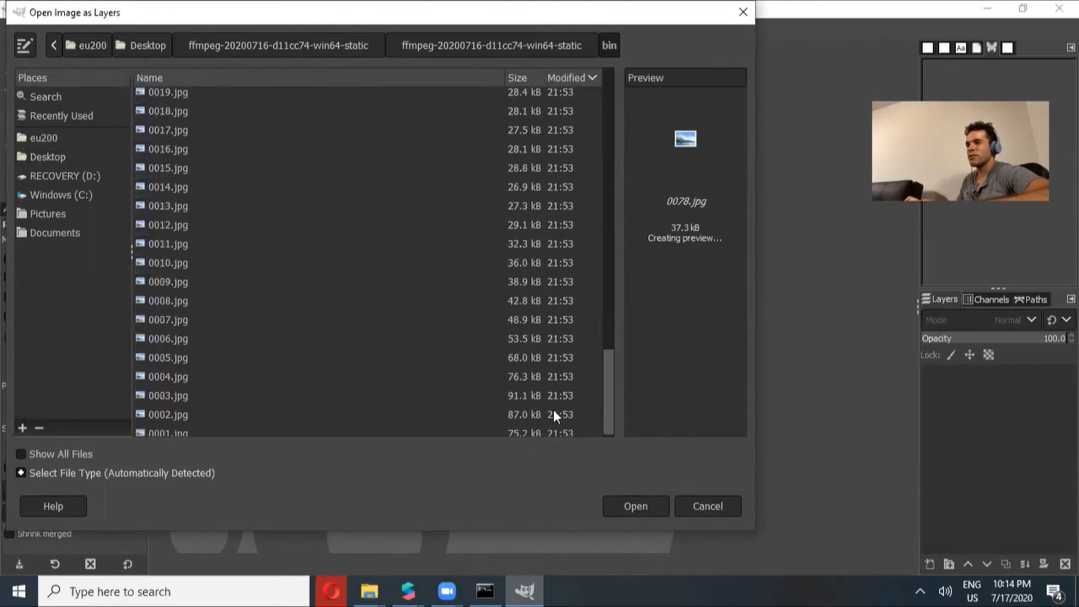
pyautogui.click(239, 432)
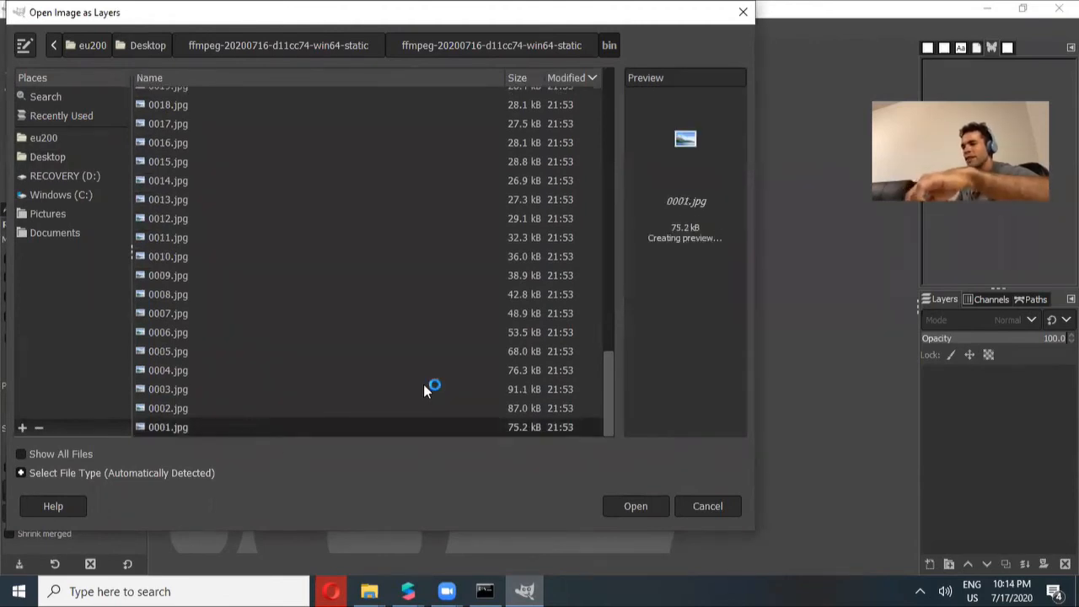
pyautogui.press('Up')
pyautogui.press('Up')
pyautogui.press('Up')
pyautogui.press('Up')
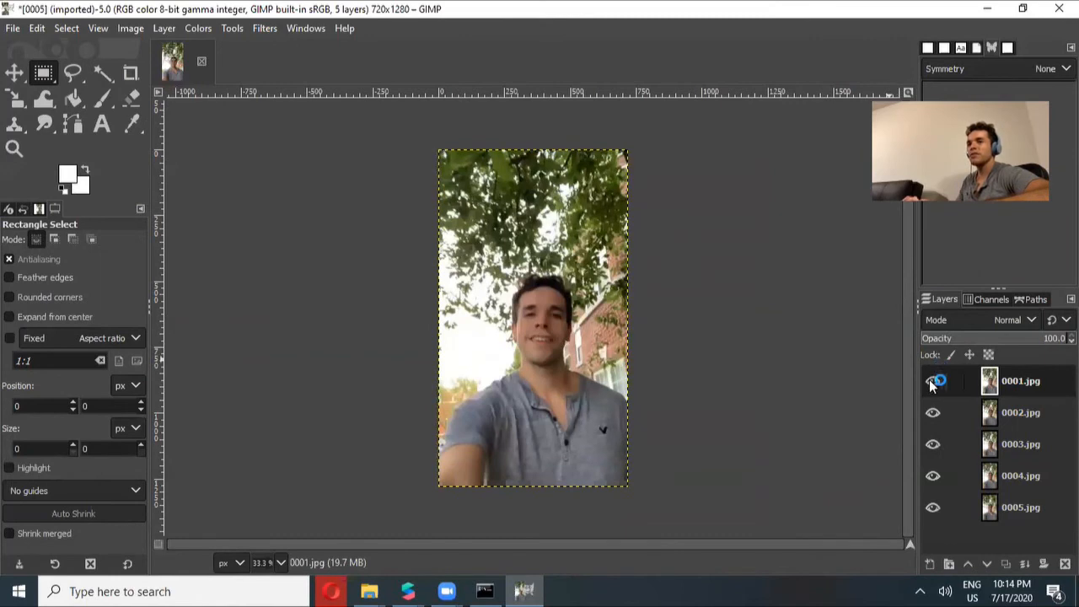
pyautogui.click(932, 445)
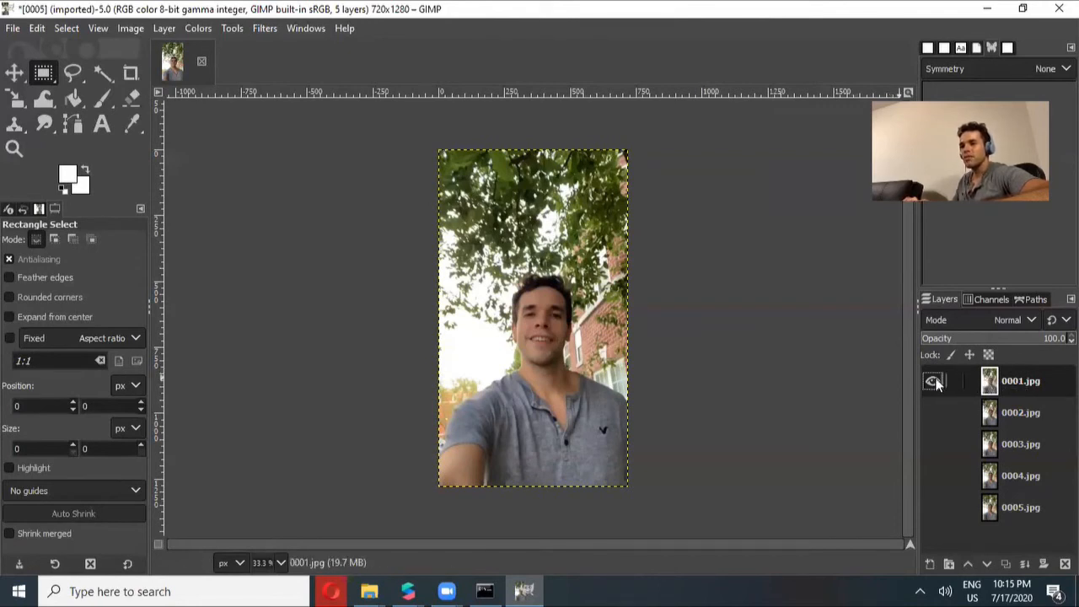
# Select the Smudge tool and set its brush size to 191
pyautogui.click(42, 128)
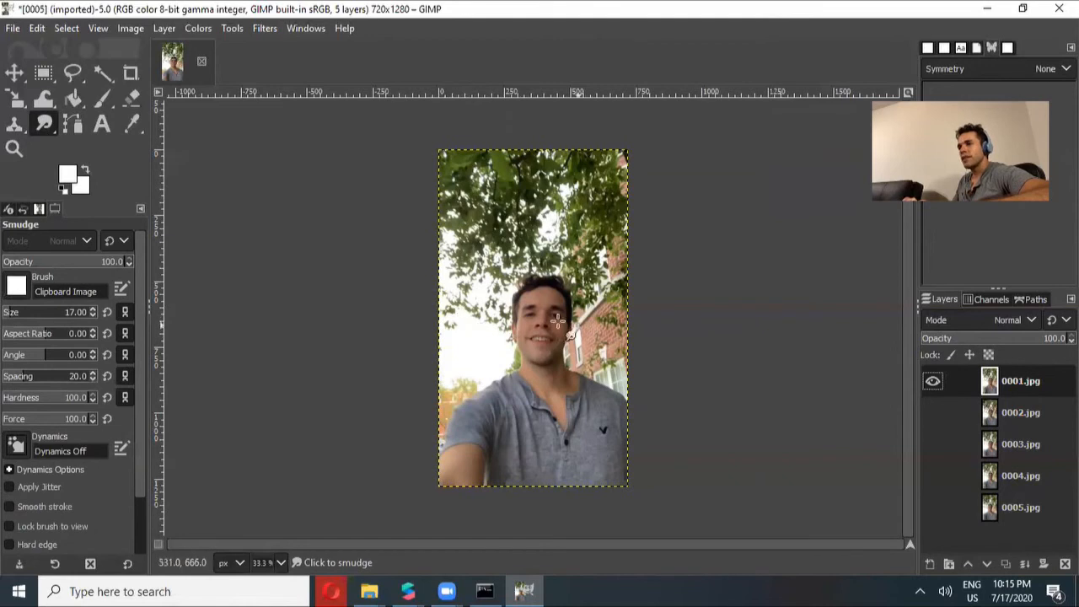
pyautogui.click(30, 313)
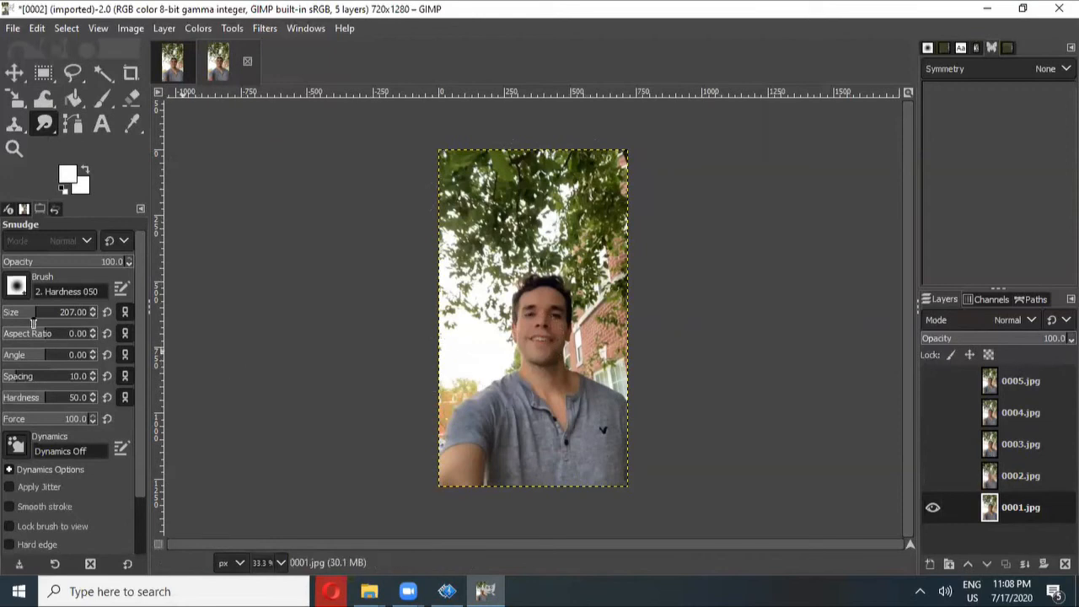
pyautogui.moveTo(34, 314); pyautogui.dragTo(20, 314)
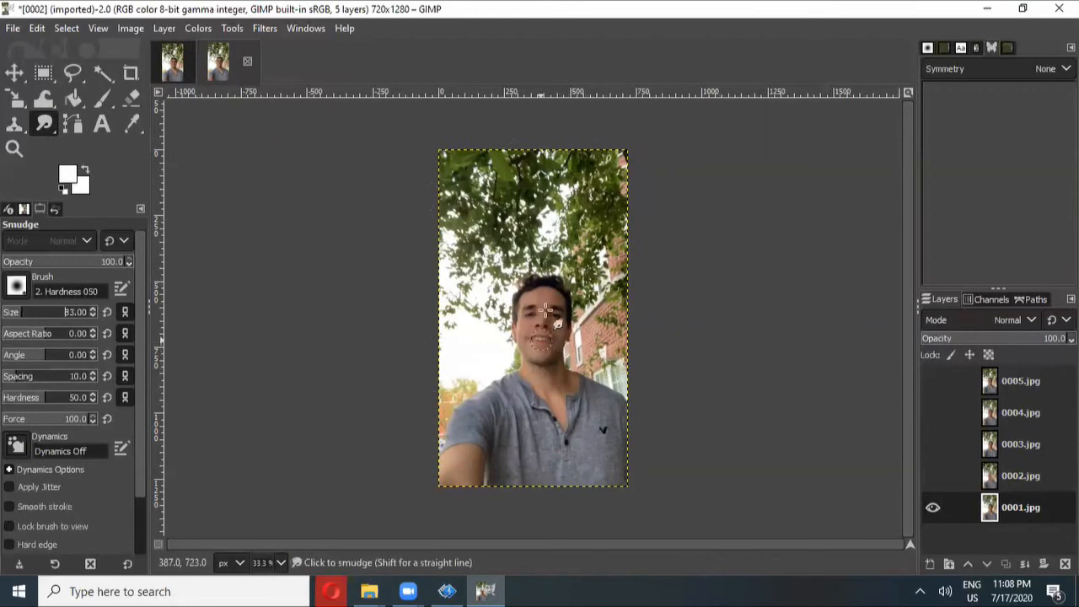
pyautogui.moveTo(18, 312); pyautogui.dragTo(34, 313)
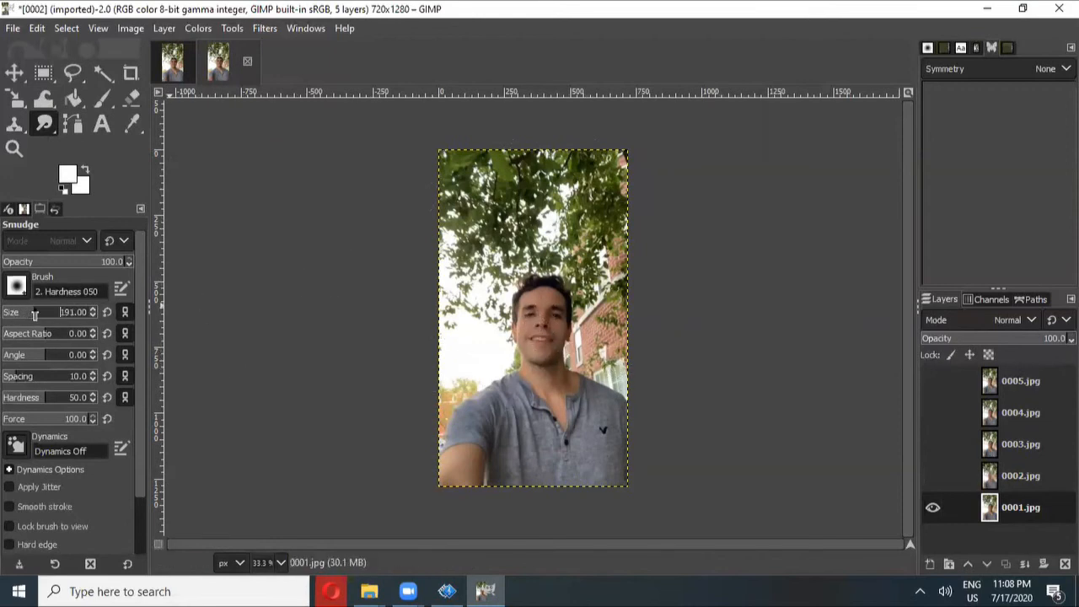
# Smudge over the face on the 0001.jpg layer to blur it
pyautogui.moveTo(542, 336)
pyautogui.mouseDown()
pyautogui.moveTo(538, 314)
pyautogui.moveTo(551, 313)
pyautogui.moveTo(548, 325)
pyautogui.moveTo(550, 310)
pyautogui.moveTo(539, 354)
pyautogui.mouseUp()
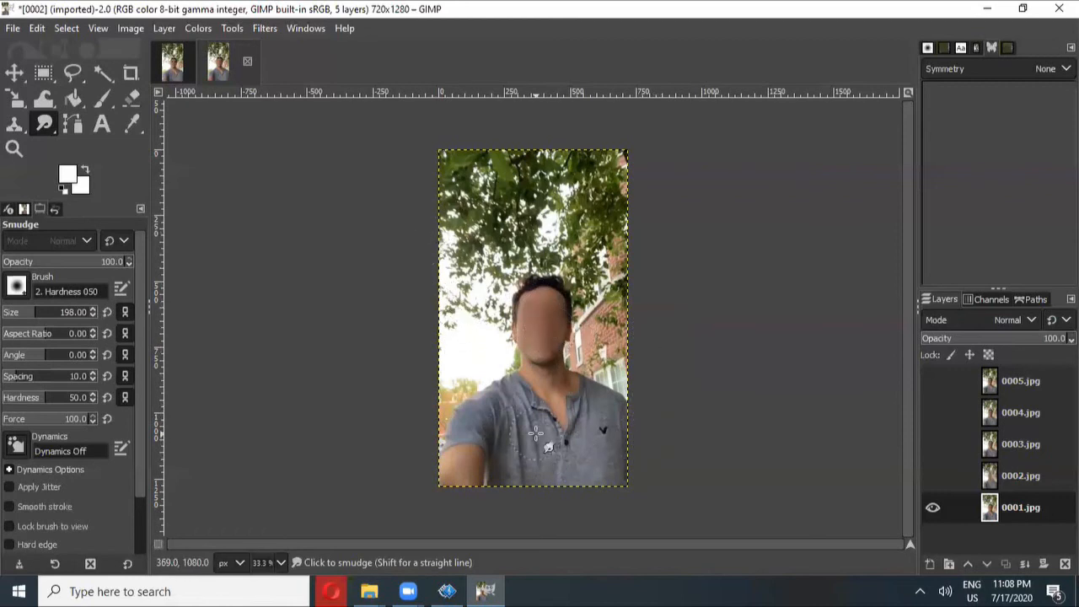
# Export the image as 0001.jpg into the noface folder on the Desktop
pyautogui.click(12, 28)
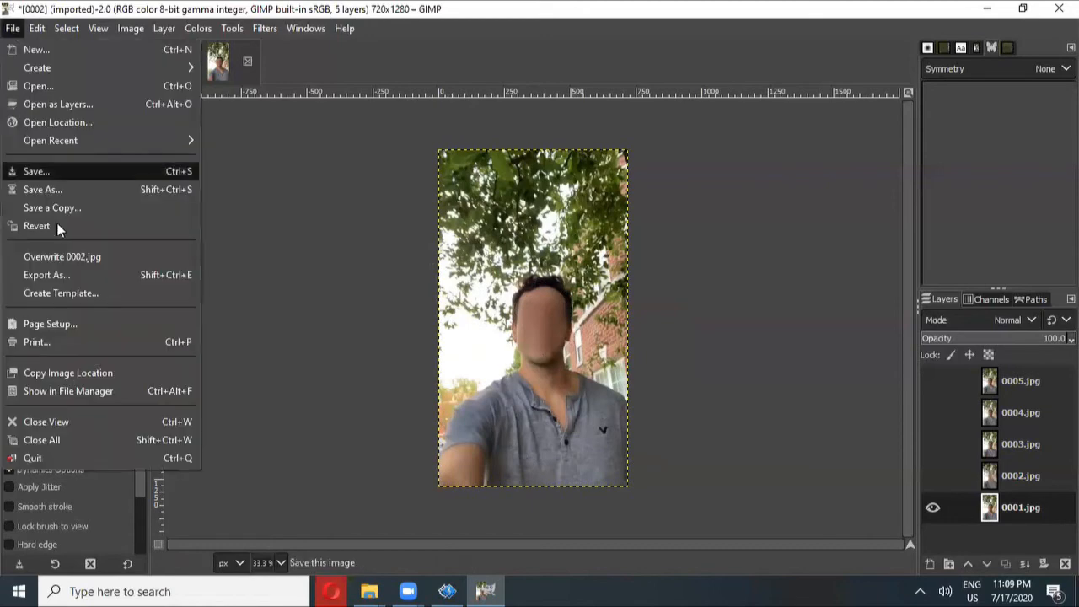
pyautogui.click(63, 273)
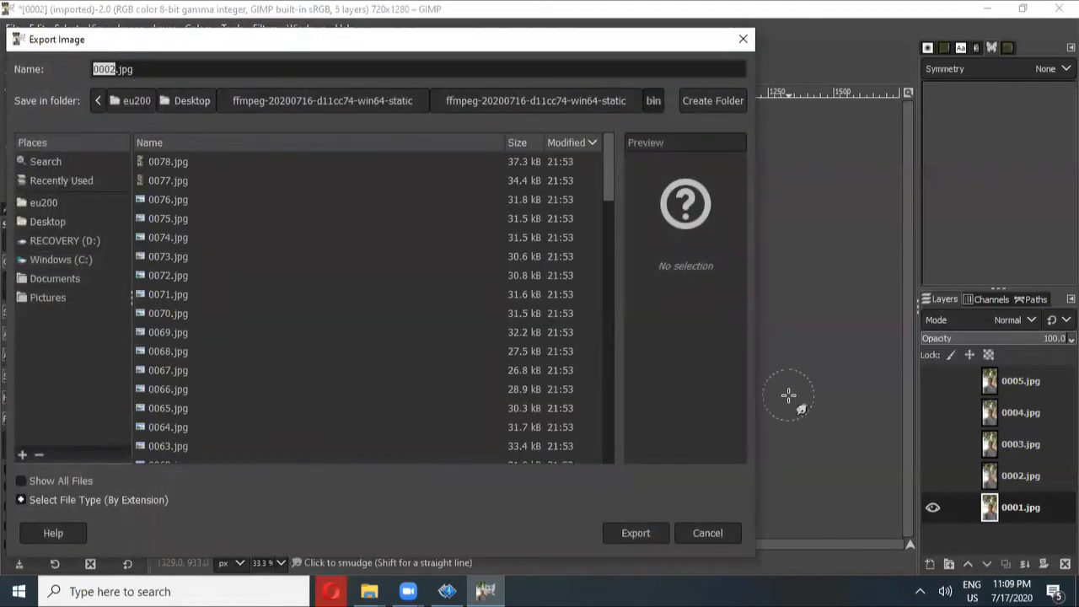
pyautogui.write('0001')
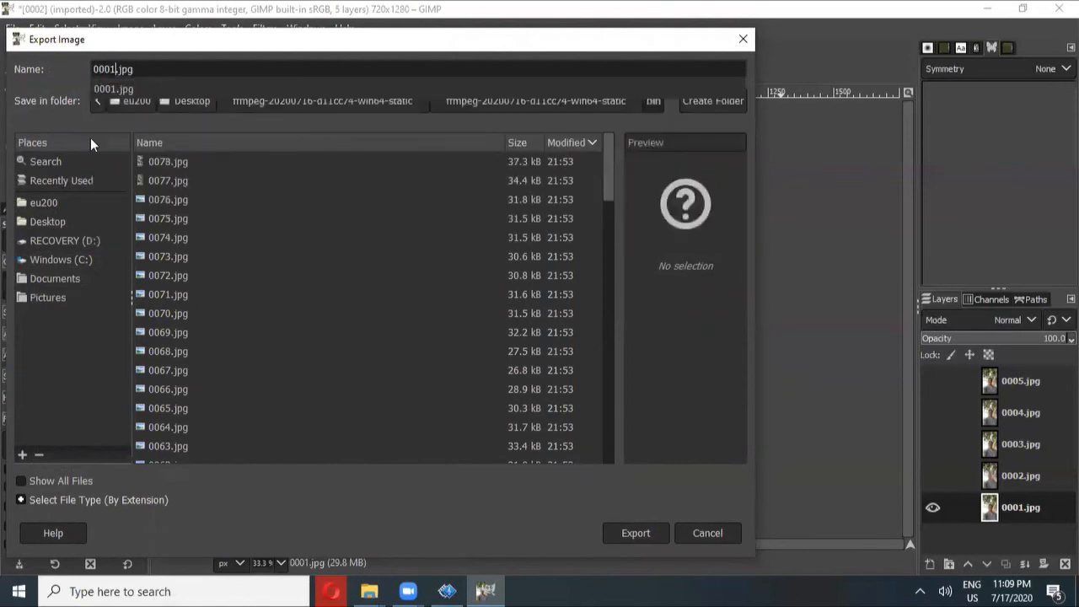
pyautogui.click(63, 220)
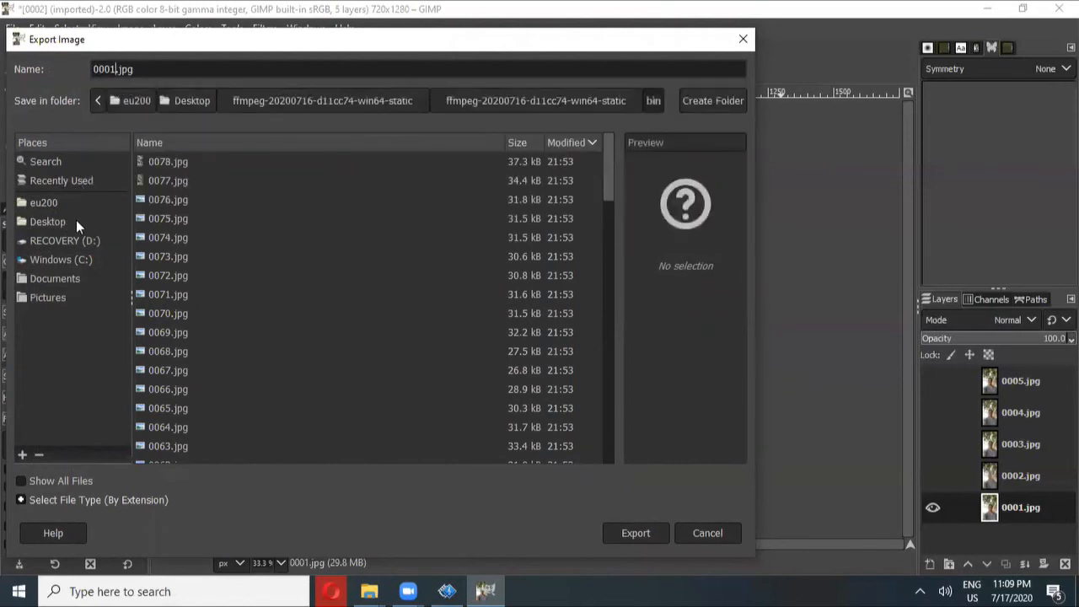
pyautogui.click(43, 220)
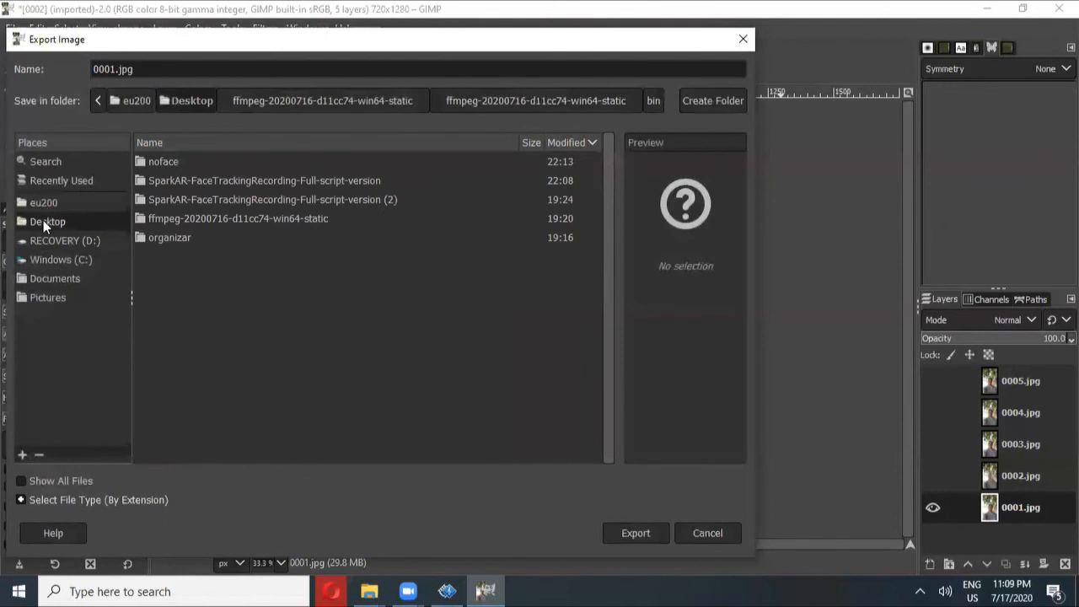
pyautogui.doubleClick(169, 162)
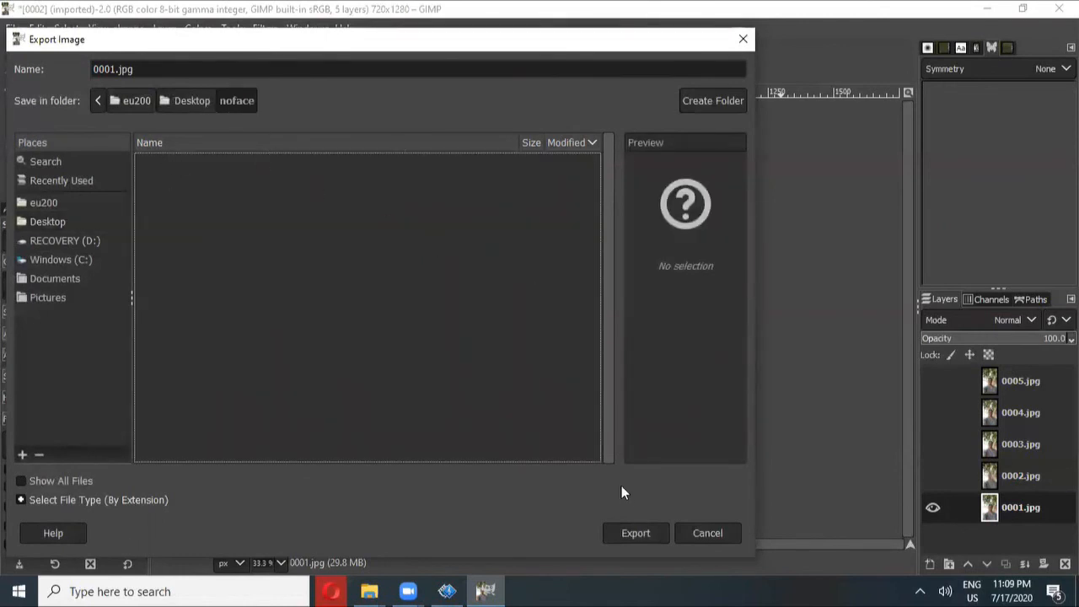
pyautogui.click(631, 531)
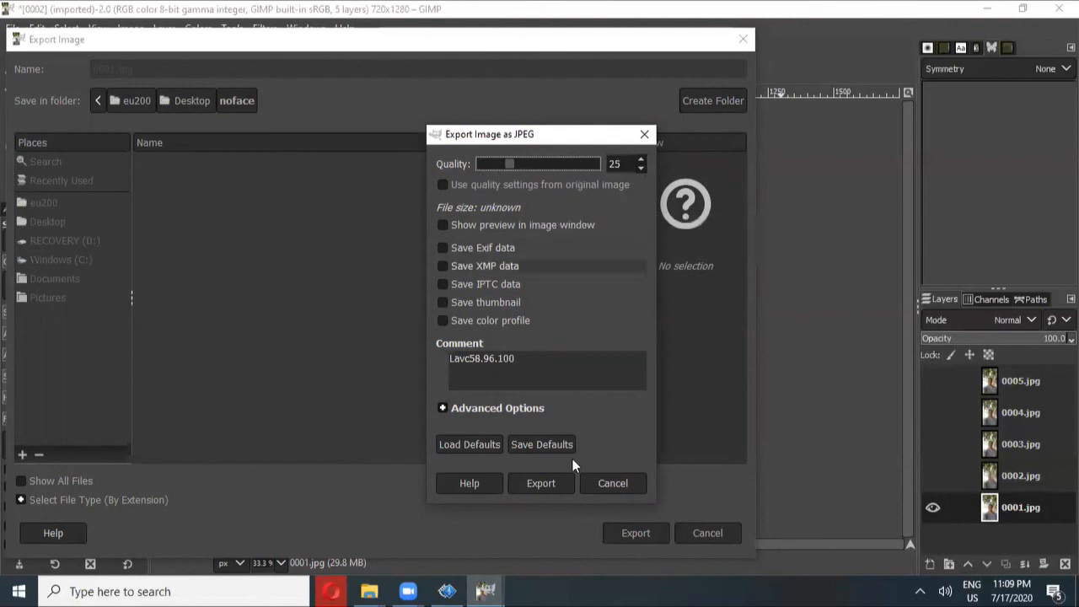
pyautogui.click(554, 480)
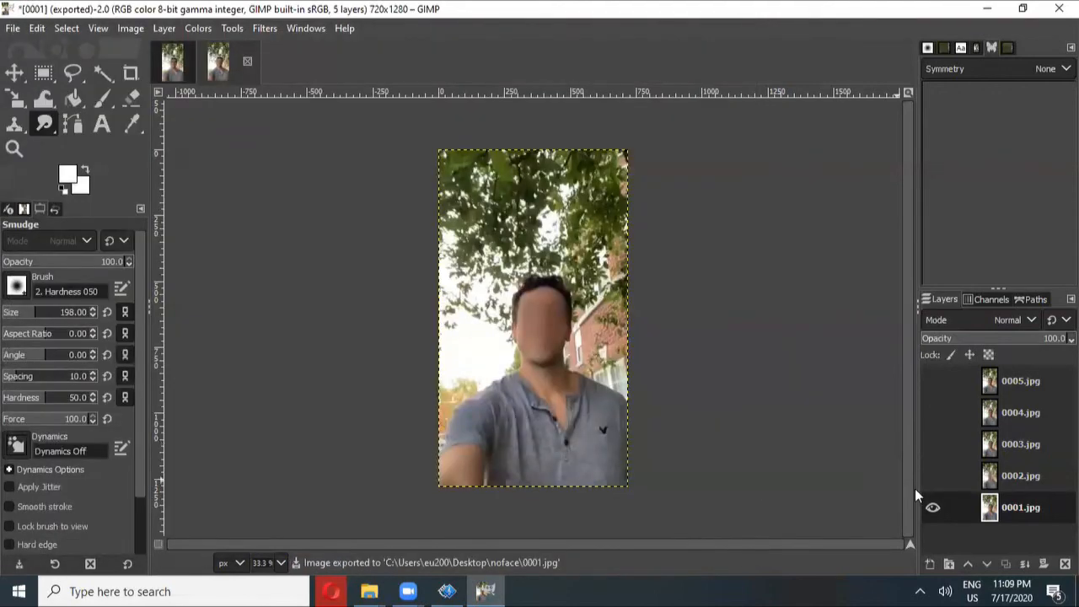
# Show and select the 0002.jpg layer, hiding 0001.jpg, and smudge across its lower face area
pyautogui.click(933, 478)
pyautogui.click(933, 507)
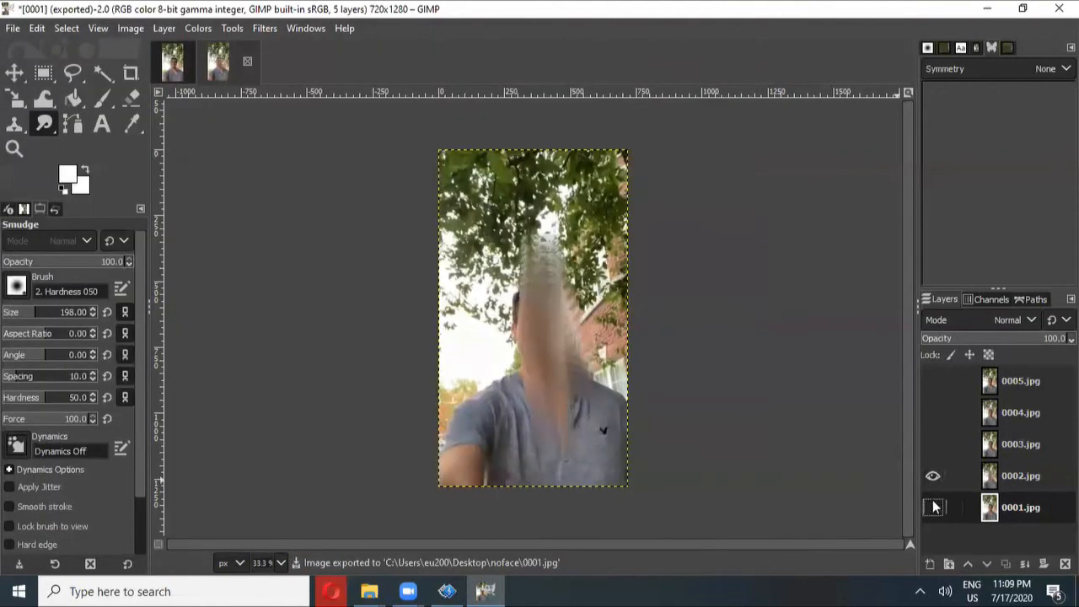
pyautogui.click(1003, 478)
pyautogui.moveTo(550, 383); pyautogui.dragTo(558, 456)
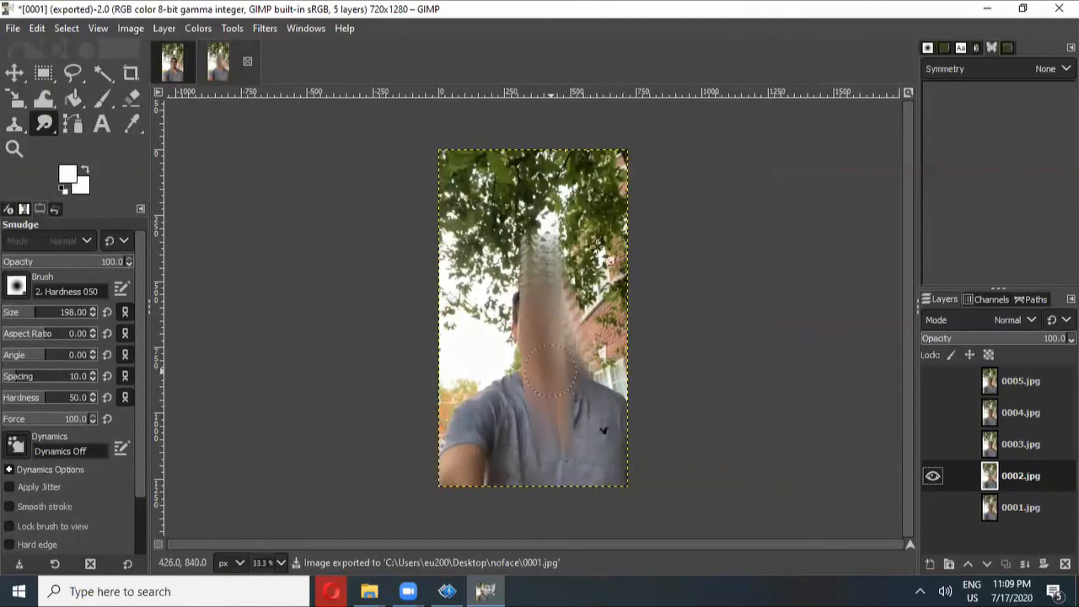
# Switch to the 0003.jpg layer, hiding 0002.jpg, and smudge over the face to blur it
pyautogui.click(933, 475)
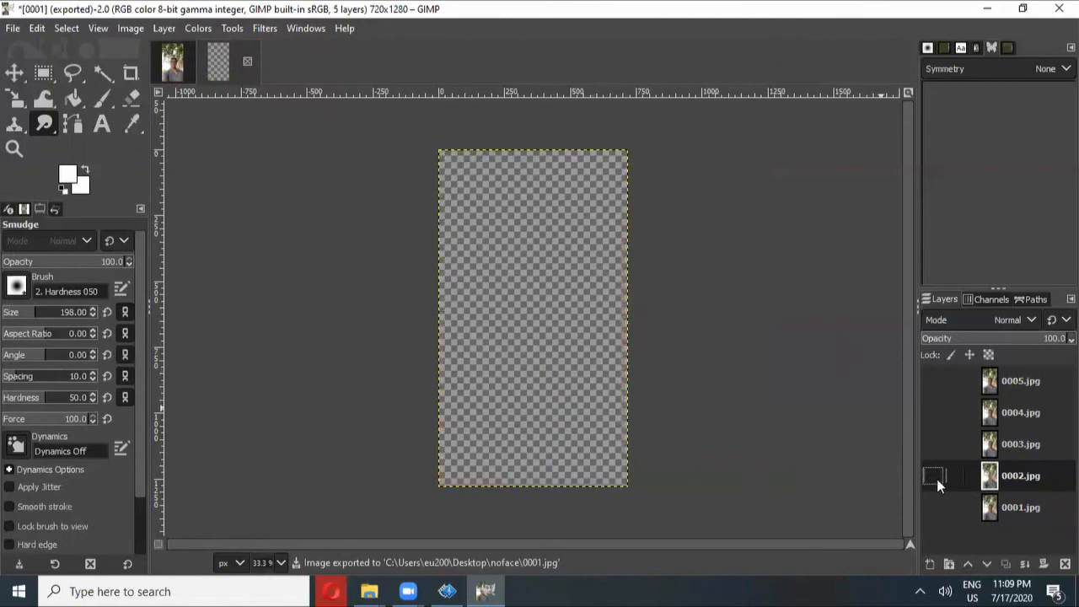
pyautogui.click(932, 444)
pyautogui.click(1011, 449)
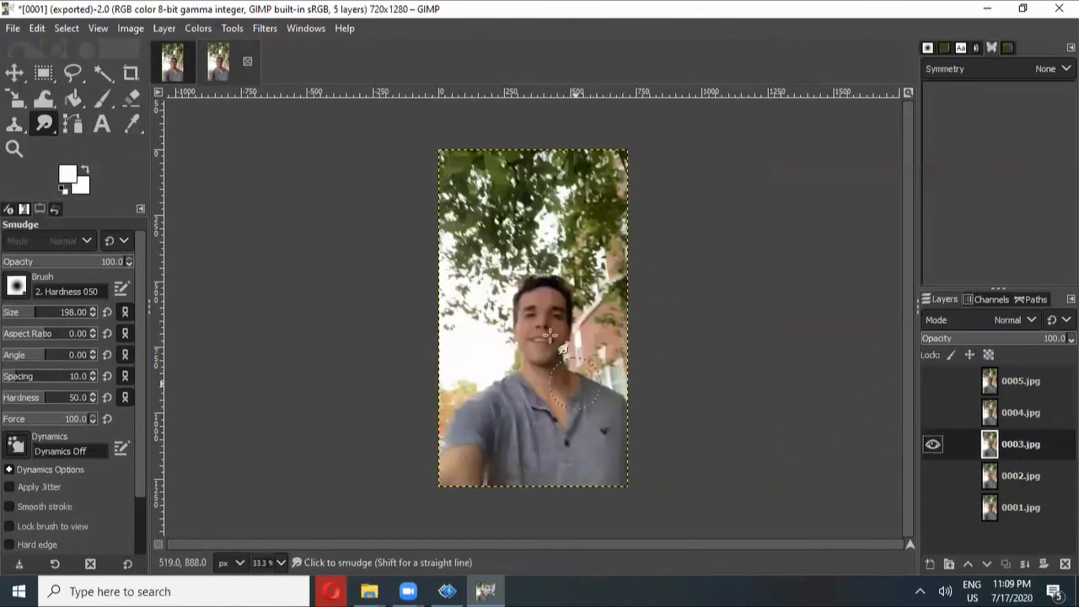
pyautogui.moveTo(544, 337)
pyautogui.mouseDown()
pyautogui.moveTo(545, 306)
pyautogui.moveTo(535, 321)
pyautogui.moveTo(551, 320)
pyautogui.moveTo(549, 309)
pyautogui.moveTo(548, 334)
pyautogui.mouseUp()
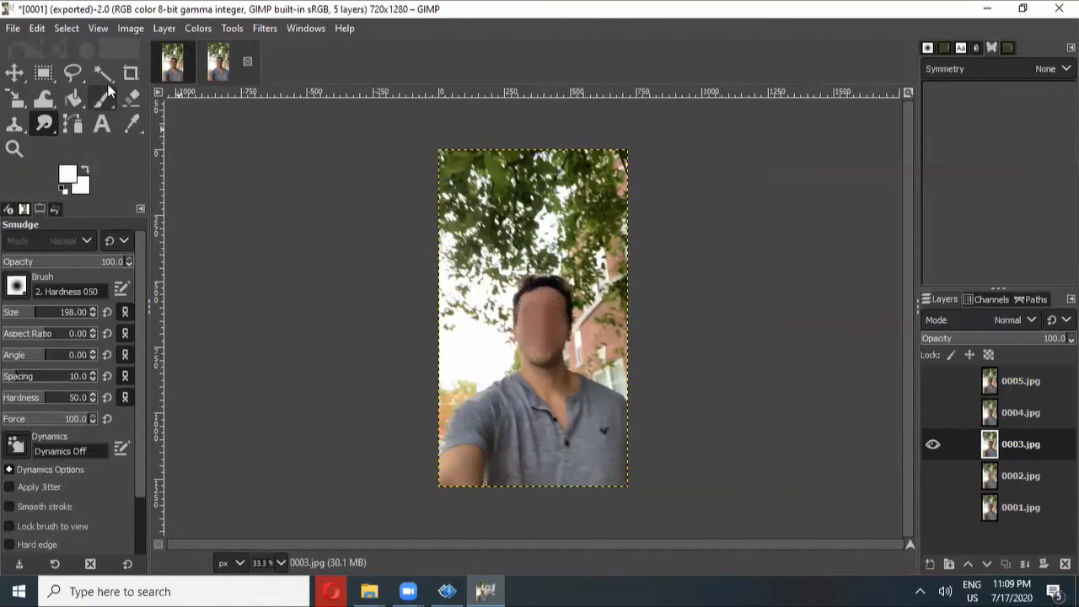
# Export the image as 0003.jpg into the noface folder
pyautogui.click(14, 28)
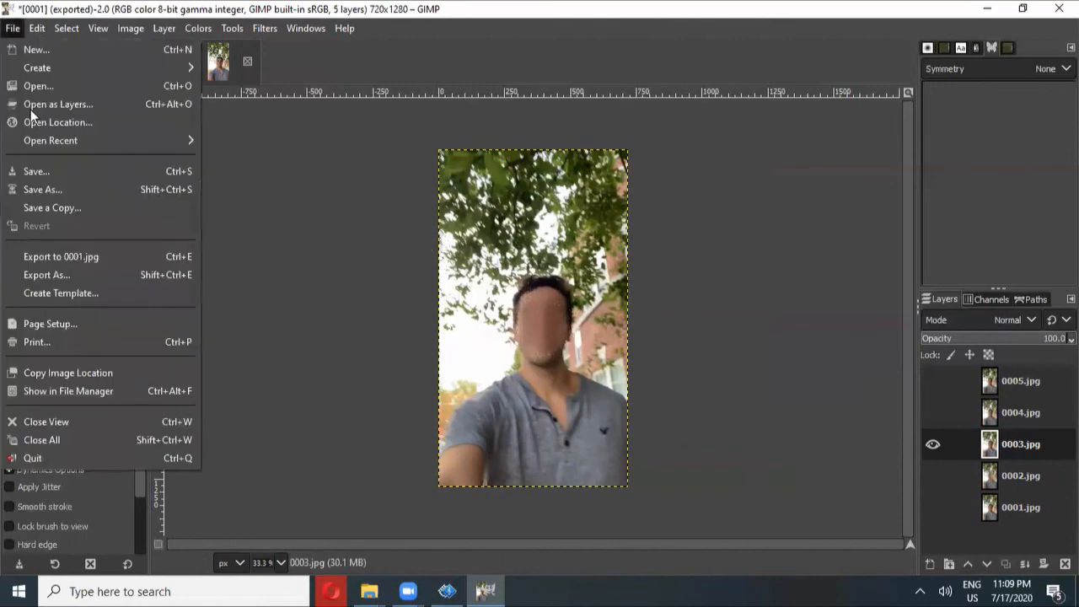
pyautogui.click(47, 275)
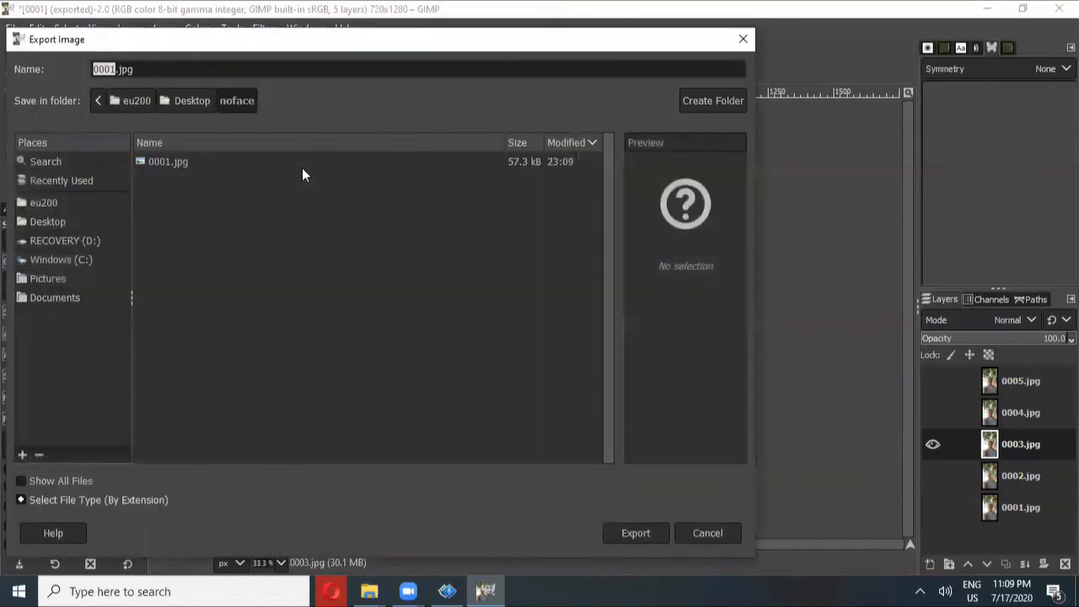
pyautogui.click(114, 67)
pyautogui.press('BackSpace')
pyautogui.write('3')
pyautogui.click(635, 531)
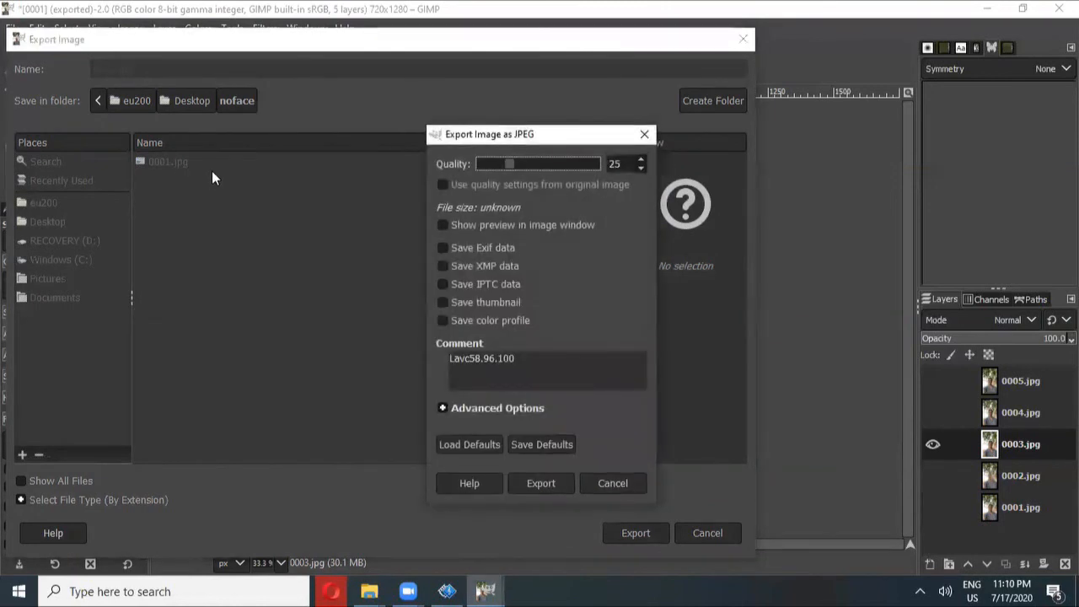
pyautogui.click(546, 487)
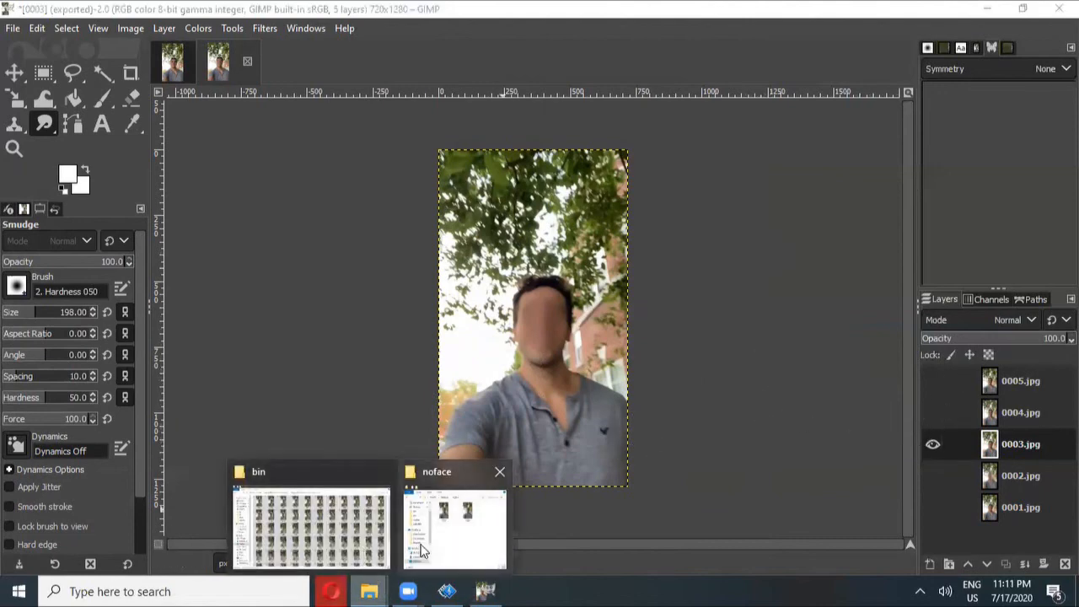
# Open the noface folder window maximized and select both exported frames
pyautogui.click(438, 542)
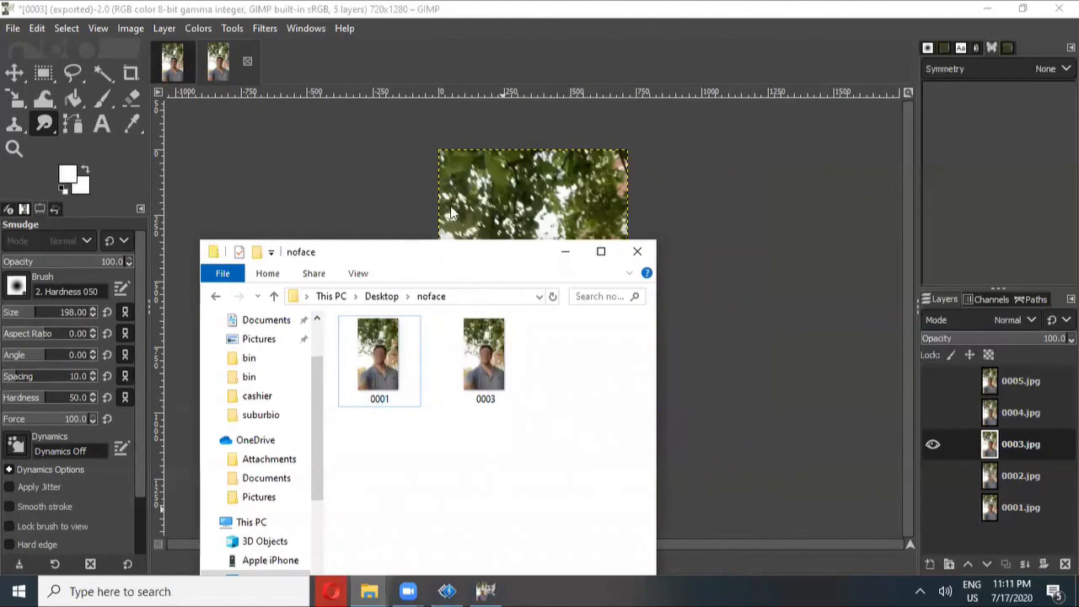
pyautogui.moveTo(451, 208); pyautogui.dragTo(478, 97)
pyautogui.doubleClick(478, 97)
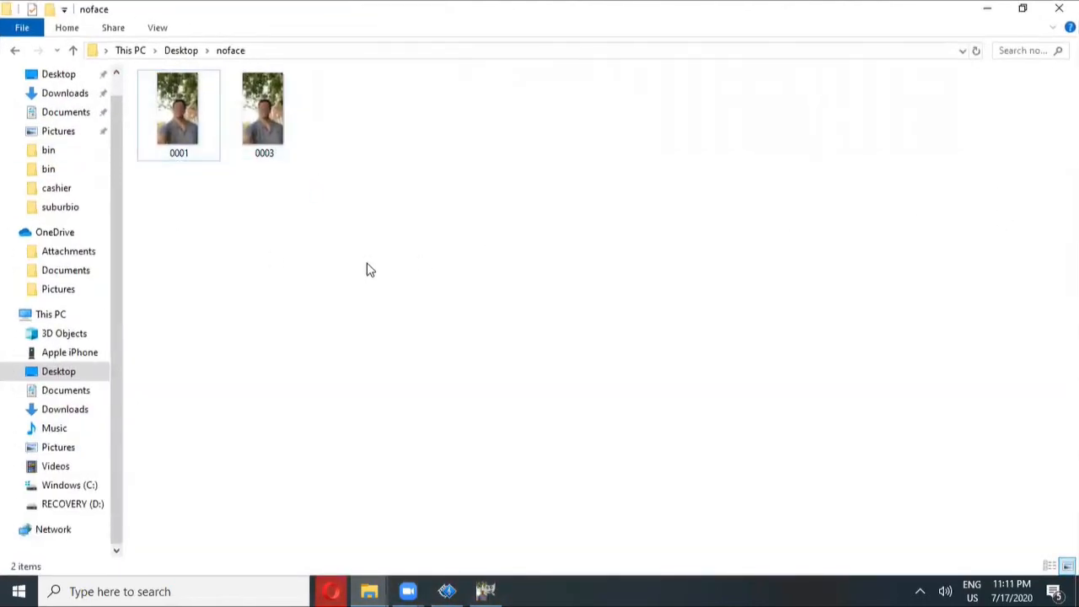
pyautogui.moveTo(367, 270); pyautogui.dragTo(192, 135)
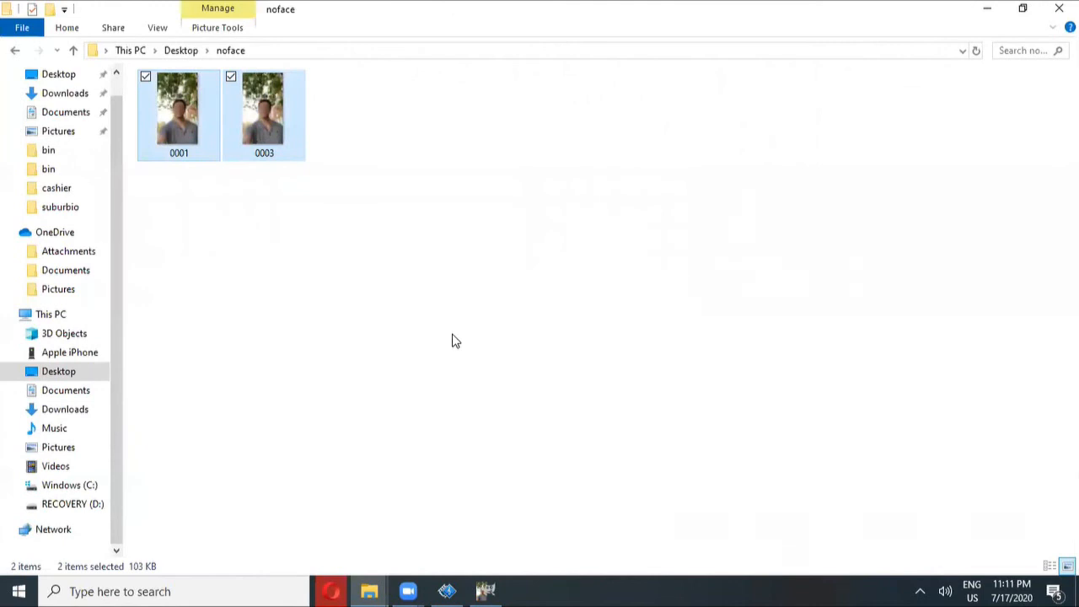
# Paste the two frames into the test textures folder of SparkAR-FaceTrackingRecording-Full-script-version, replacing the existing files
pyautogui.moveTo(369, 591)
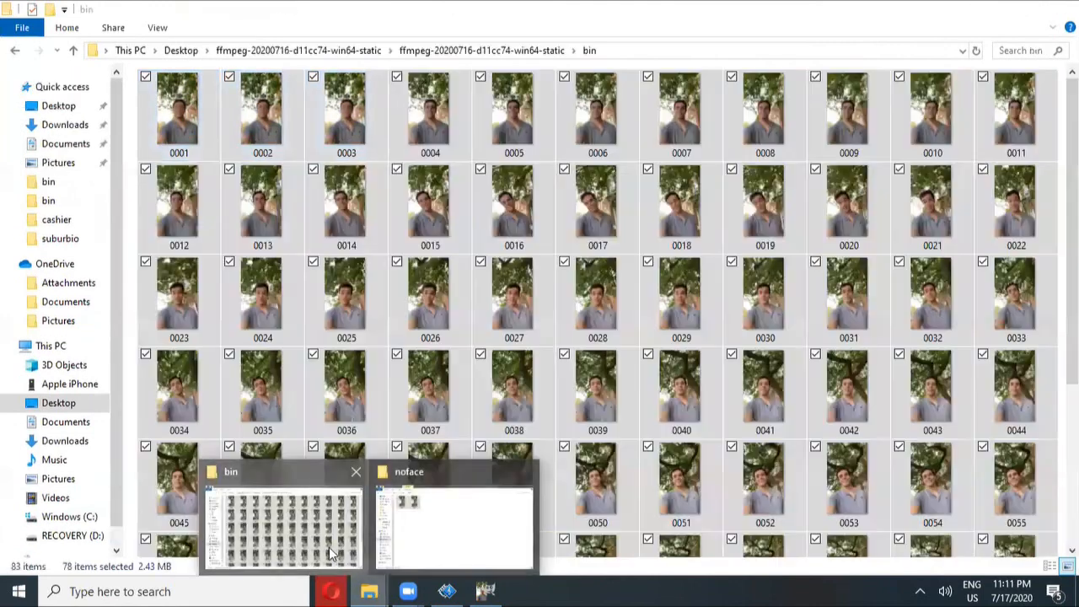
pyautogui.click(329, 547)
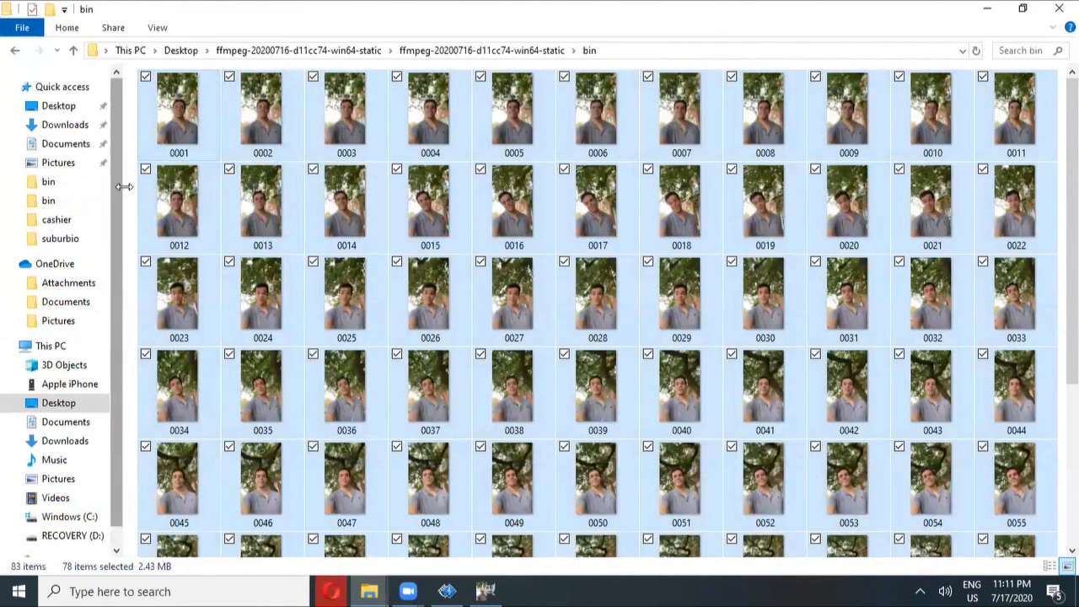
pyautogui.click(61, 105)
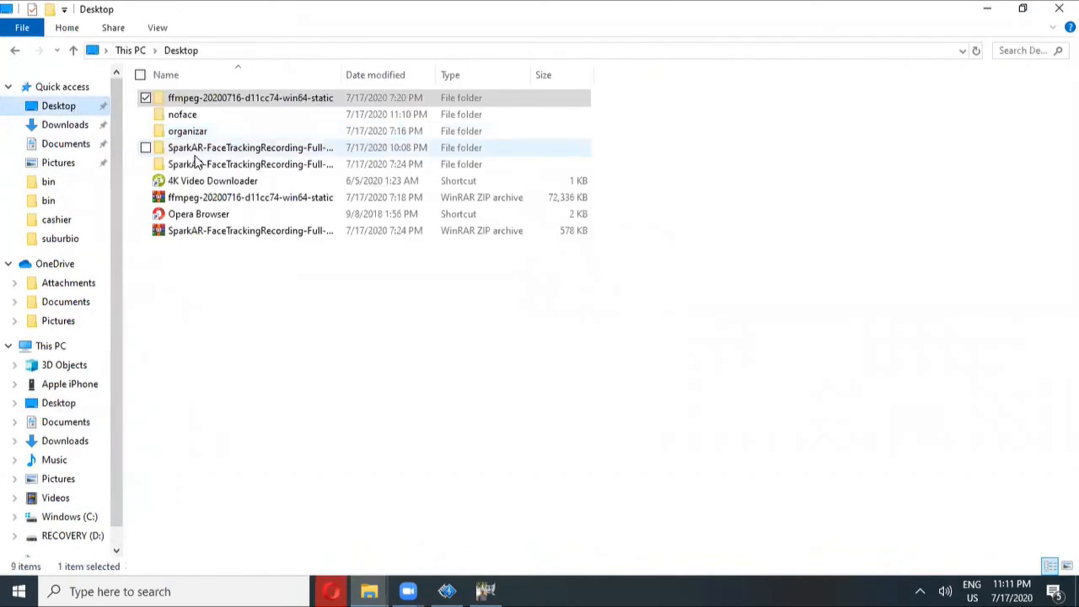
pyautogui.doubleClick(342, 75)
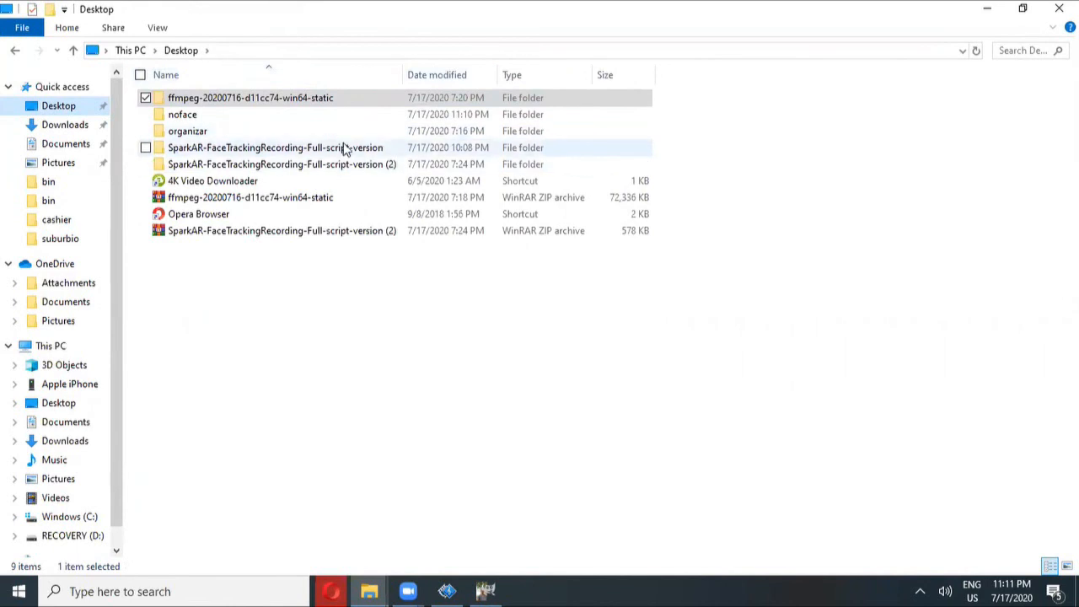
pyautogui.doubleClick(344, 148)
pyautogui.doubleClick(223, 131)
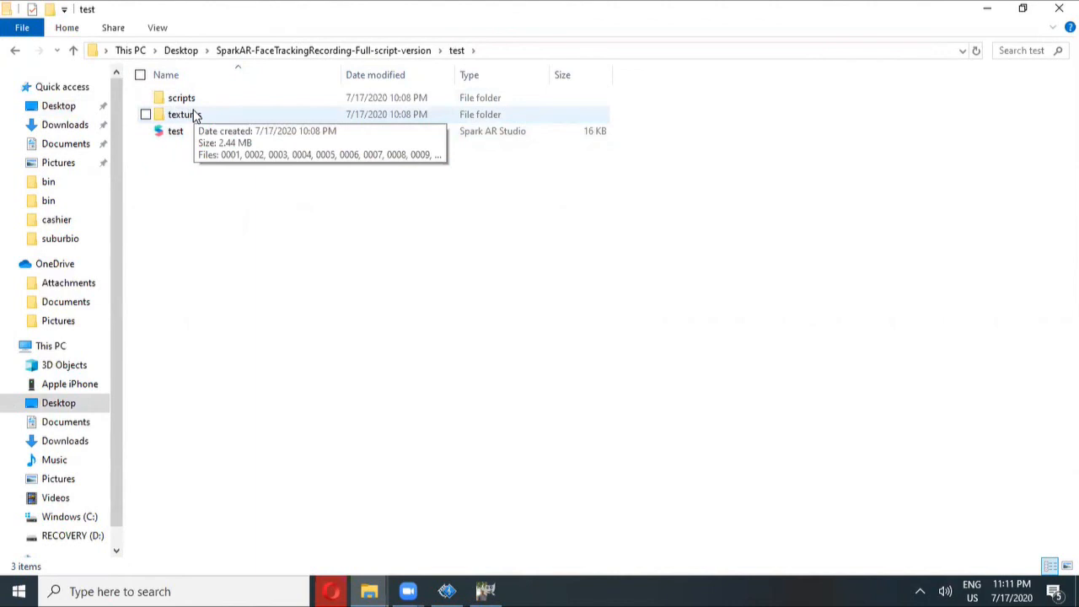
pyautogui.doubleClick(194, 115)
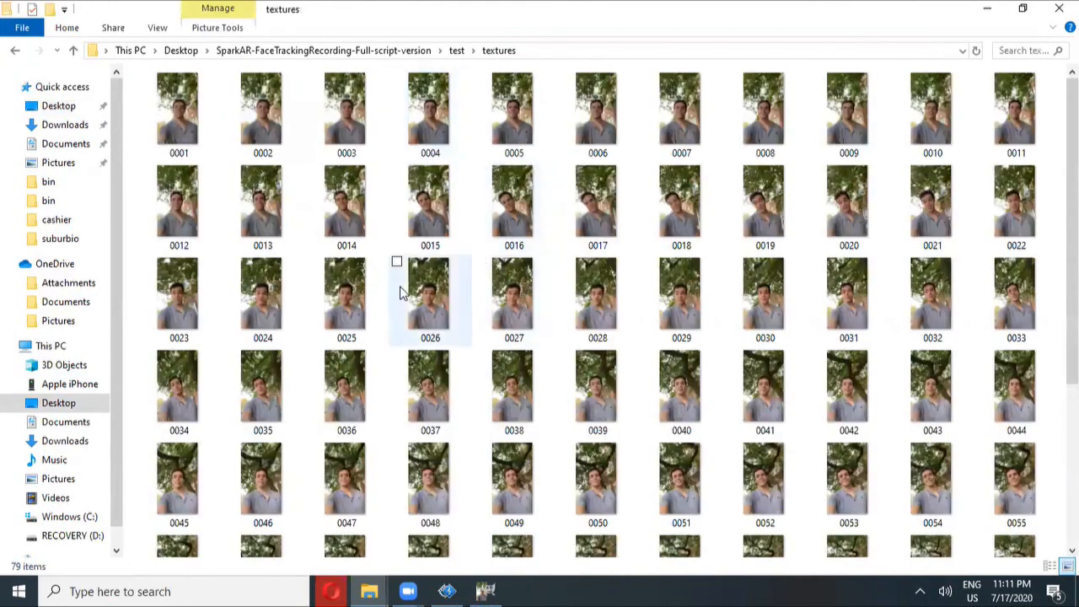
pyautogui.hotkey('ctrl', 'v')
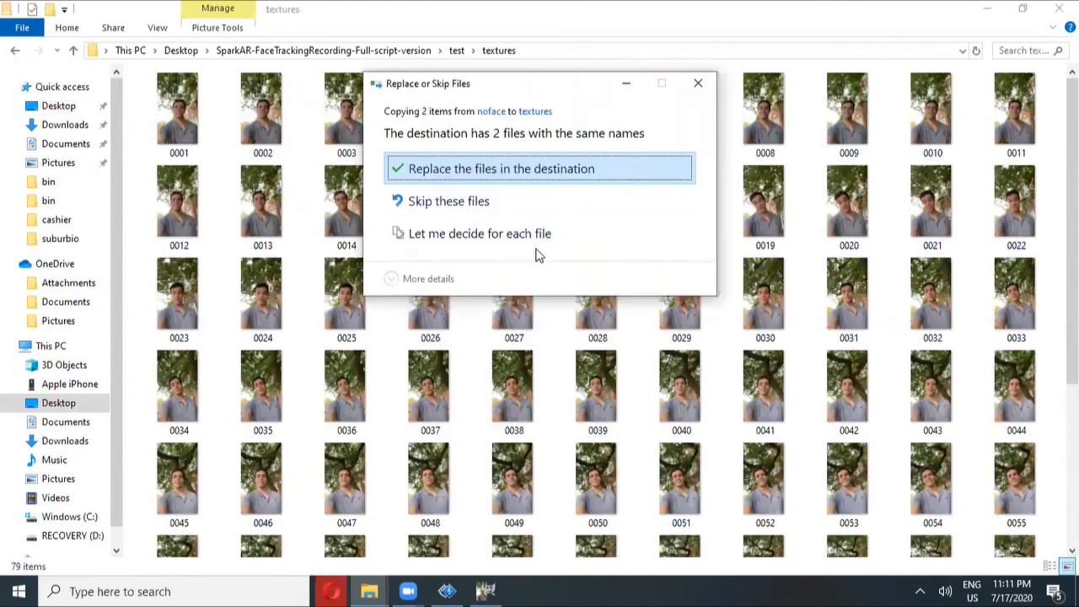
pyautogui.click(454, 172)
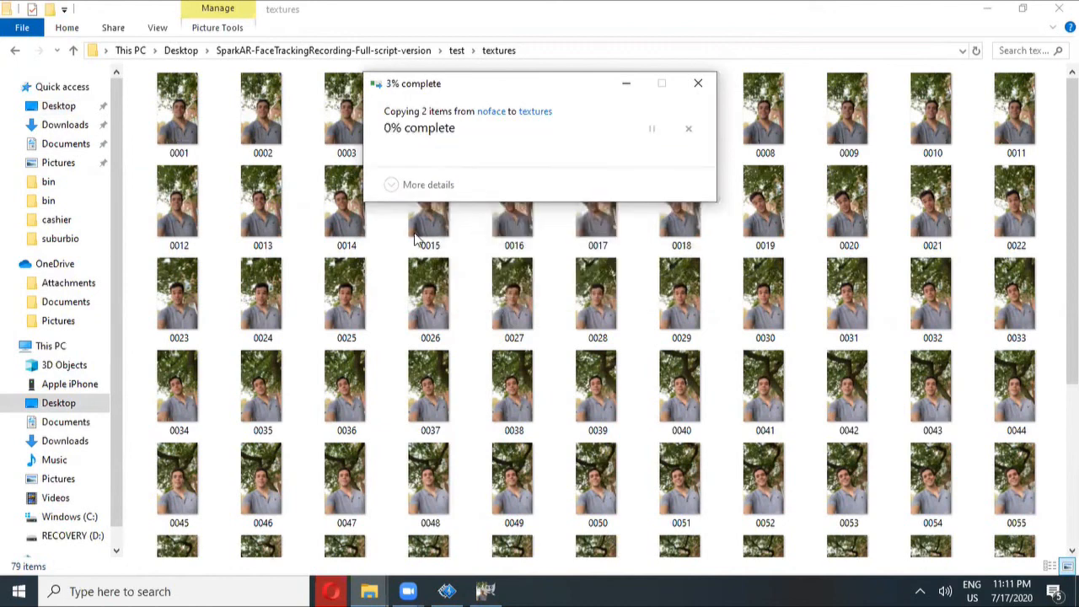